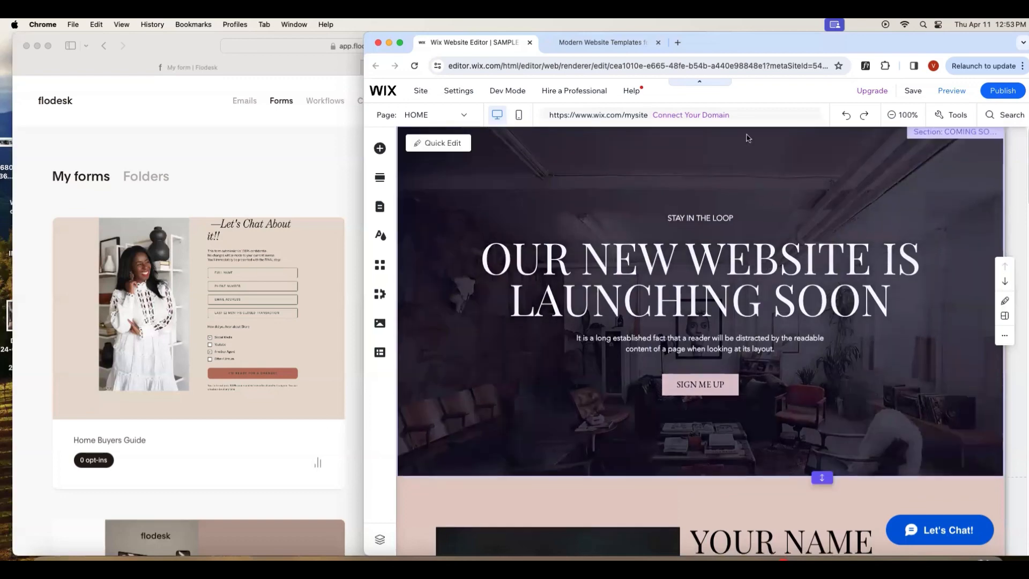
- Look over the Flodesk forms page and the launching-soon page in the Wix editor down to its sign-up section
{"action": "left_click", "coordinate": [257, 175]}
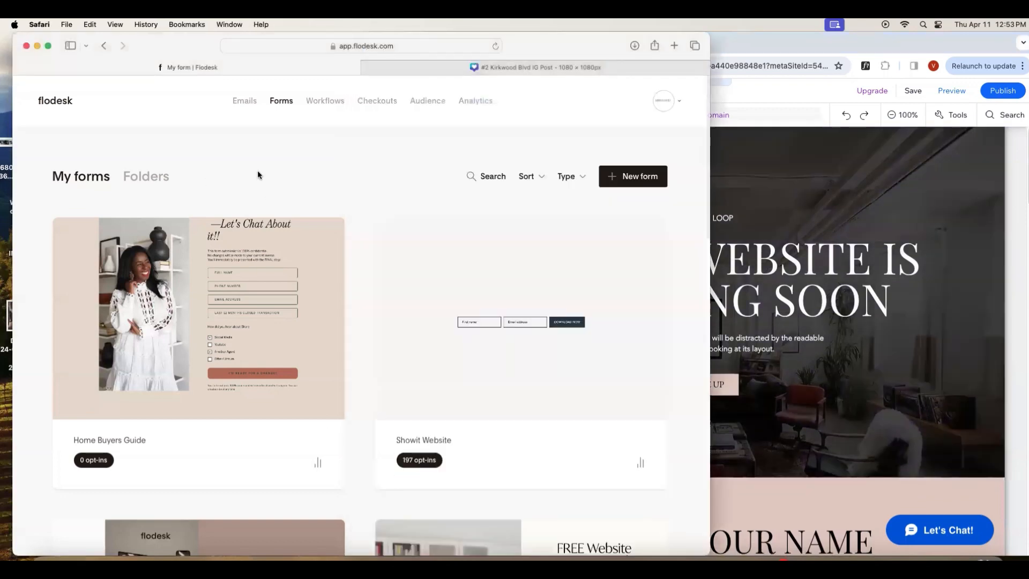
{"action": "left_click", "coordinate": [856, 182]}
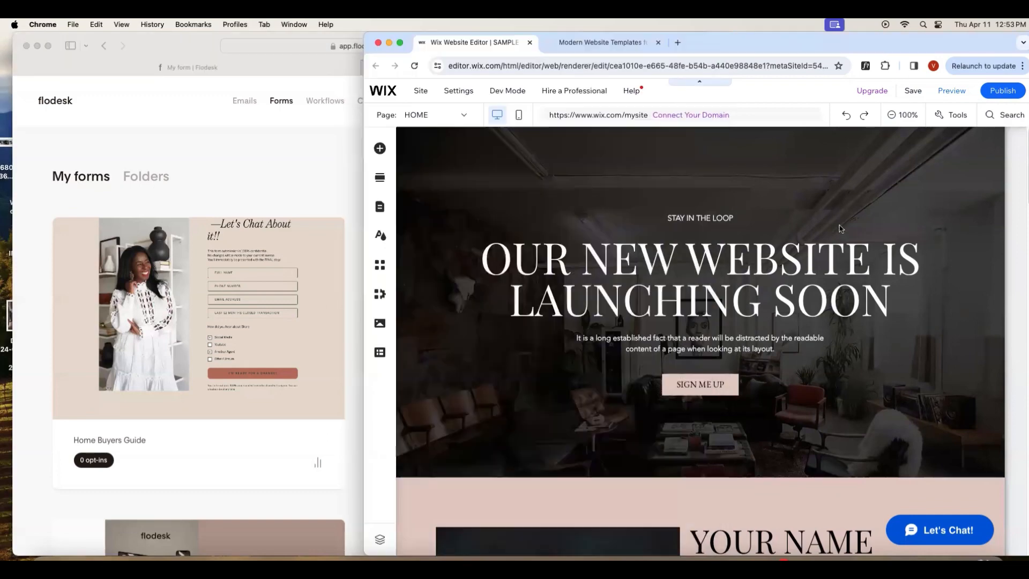
{"action": "scroll", "coordinate": [890, 329], "scroll_direction": "down", "scroll_amount": 20}
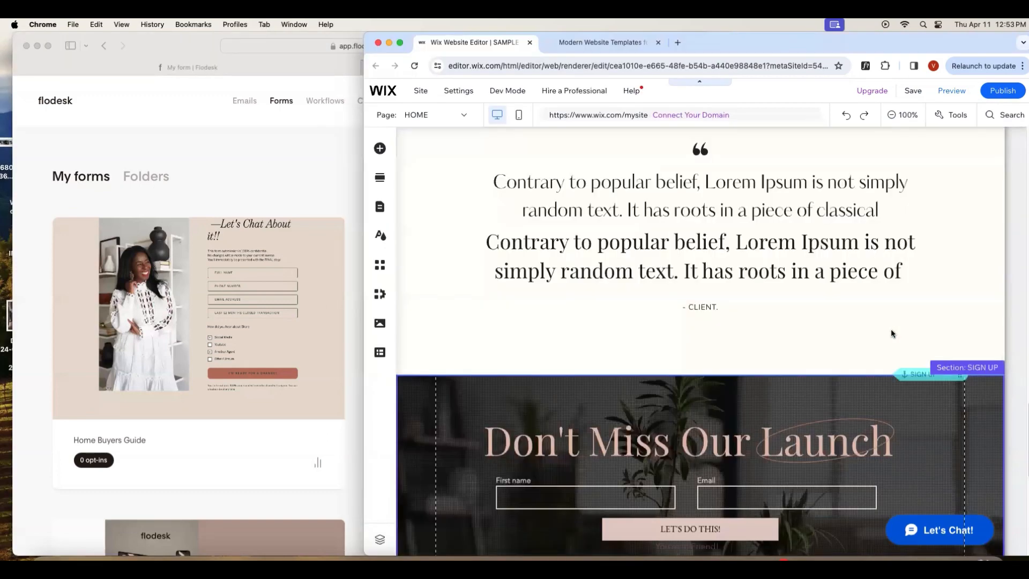
{"action": "scroll", "coordinate": [890, 329], "scroll_direction": "down", "scroll_amount": 5}
{"action": "scroll", "coordinate": [891, 329], "scroll_direction": "up", "scroll_amount": 3}
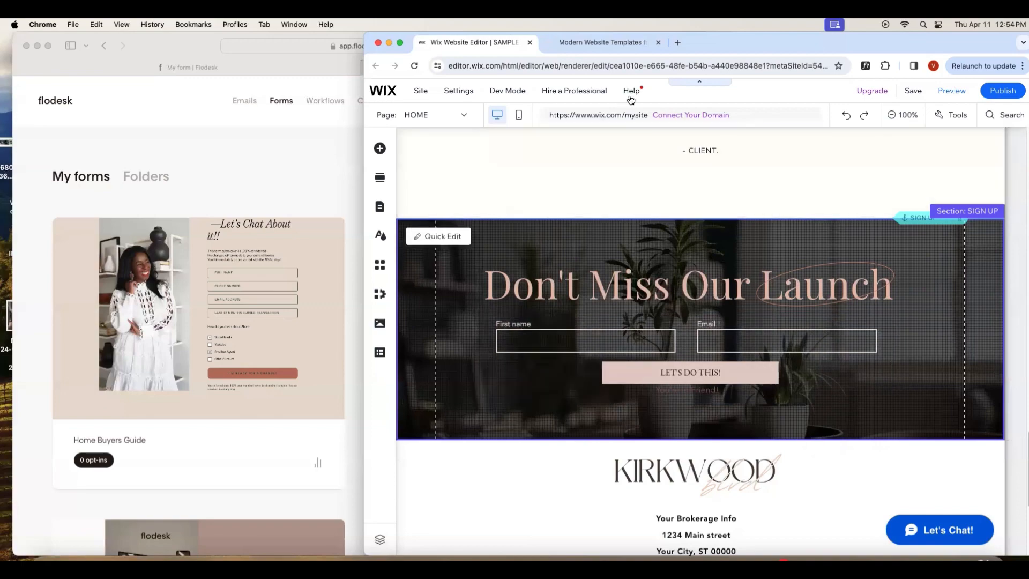
- Open the free landing page sign-up form from the Coming Soon template section of the kirkwoodblvd.com site
{"action": "left_click", "coordinate": [619, 35]}
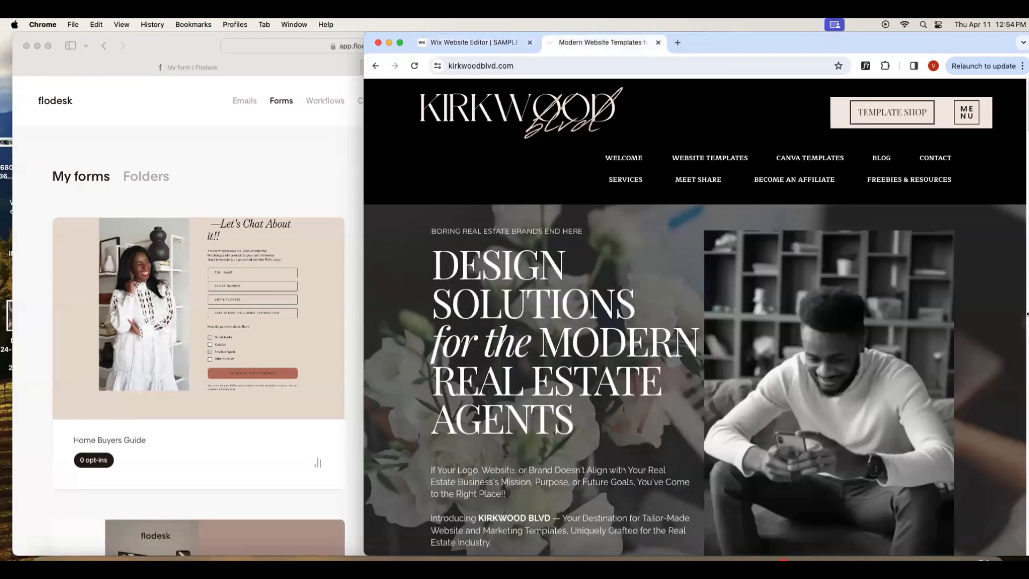
{"action": "scroll", "coordinate": [1006, 344], "scroll_direction": "down", "scroll_amount": 6}
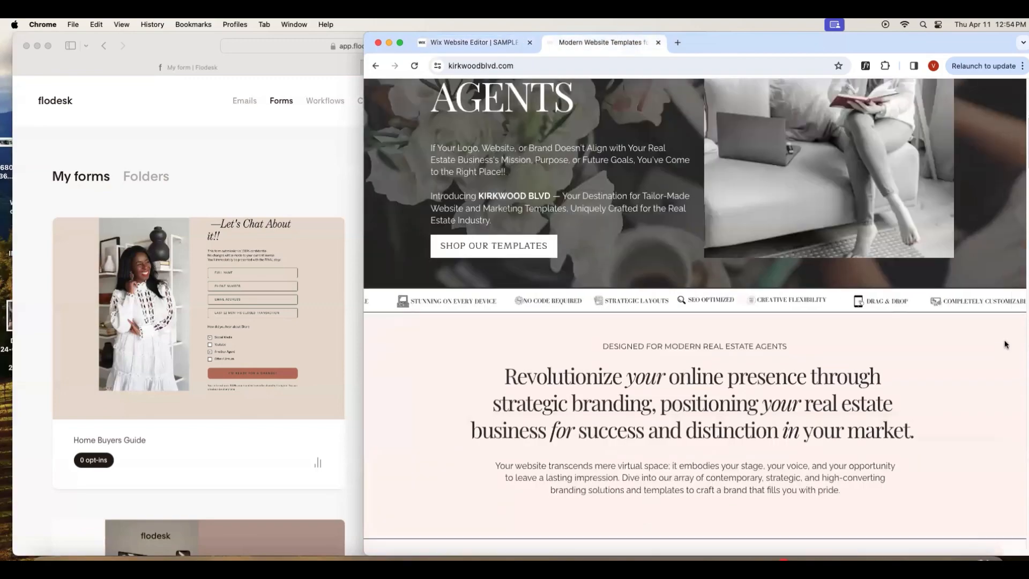
{"action": "scroll", "coordinate": [1006, 344], "scroll_direction": "down", "scroll_amount": 20}
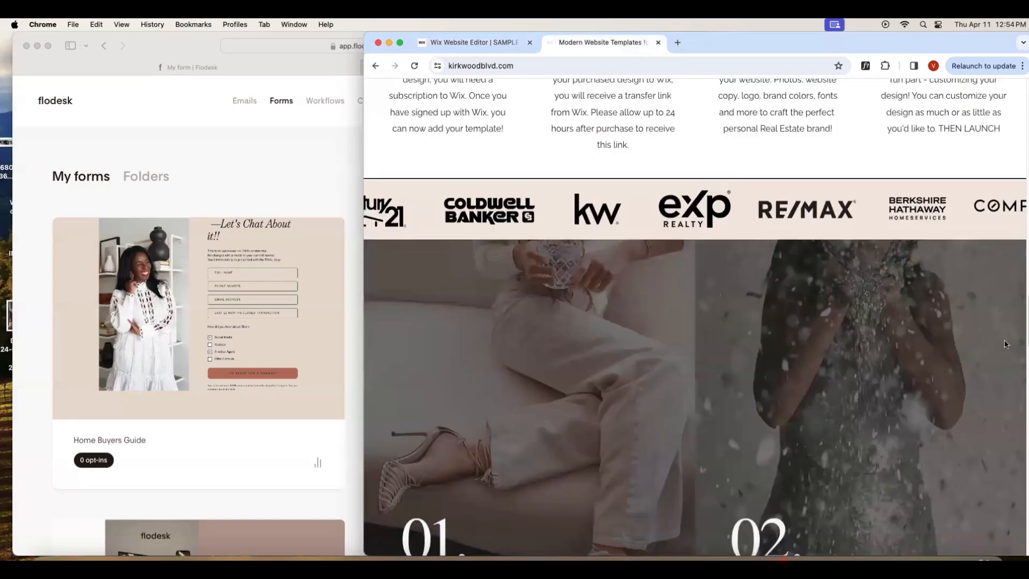
{"action": "scroll", "coordinate": [1005, 343], "scroll_direction": "down", "scroll_amount": 20}
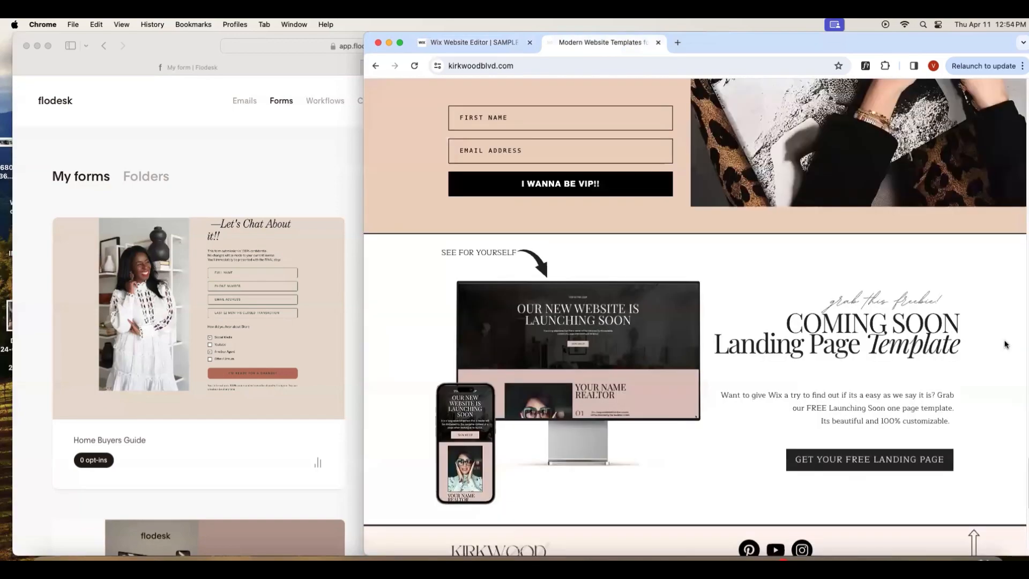
{"action": "scroll", "coordinate": [899, 240], "scroll_direction": "up", "scroll_amount": 2}
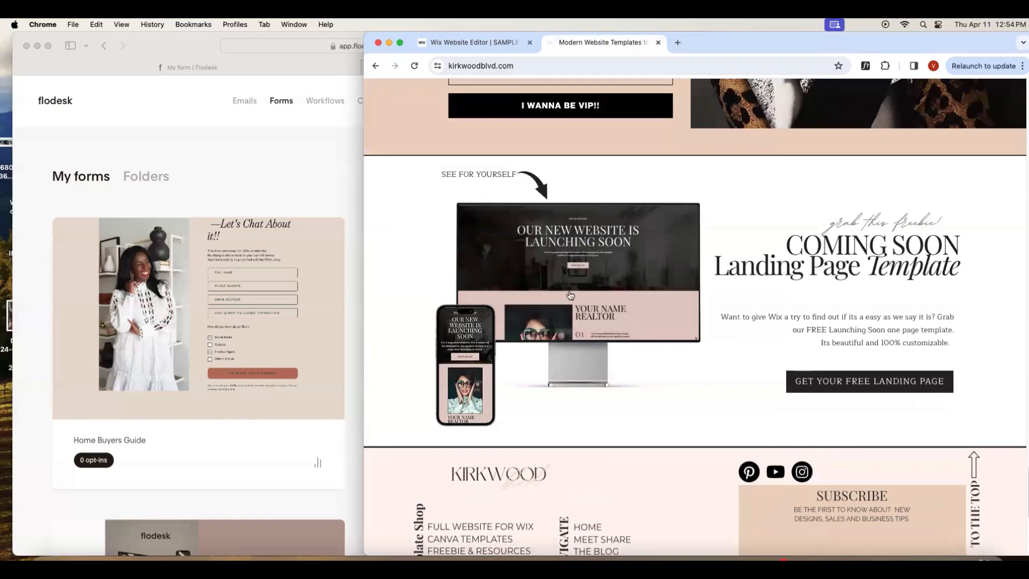
{"action": "left_click", "coordinate": [871, 378]}
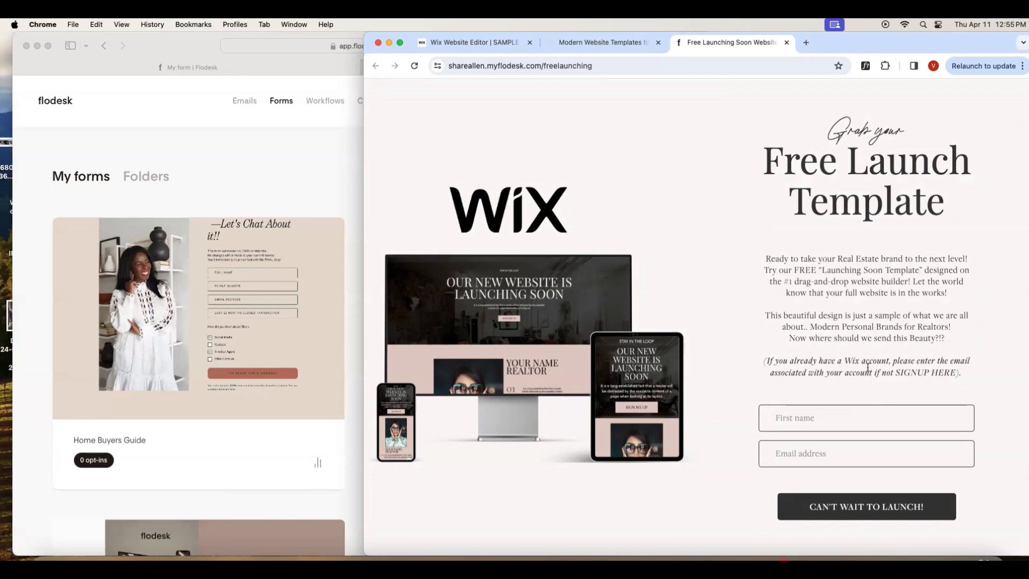
- Return to the Wix editor and review the HOME page's sections from the launch header down to the sign-up form
{"action": "left_click", "coordinate": [584, 43]}
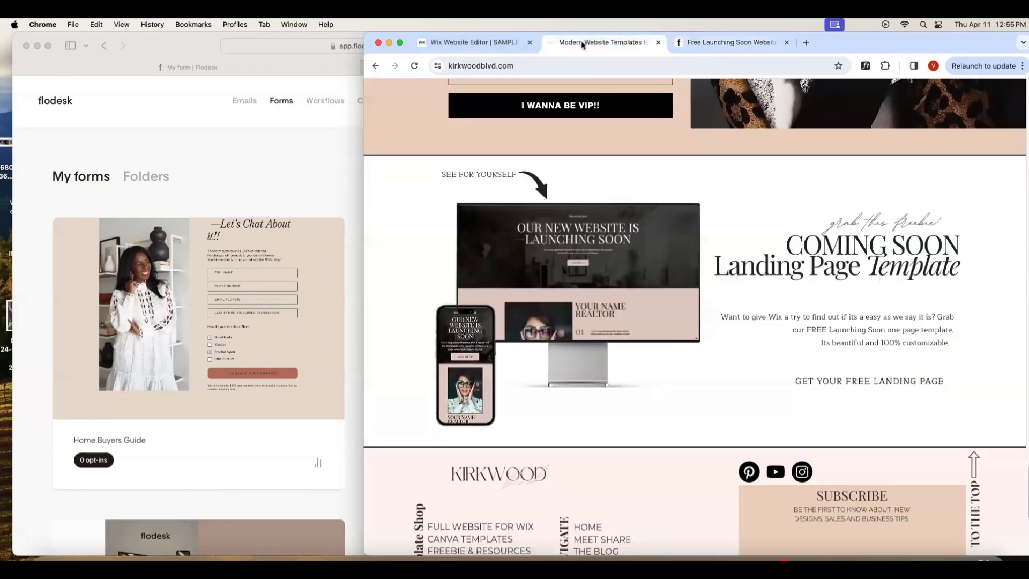
{"action": "left_click", "coordinate": [495, 45]}
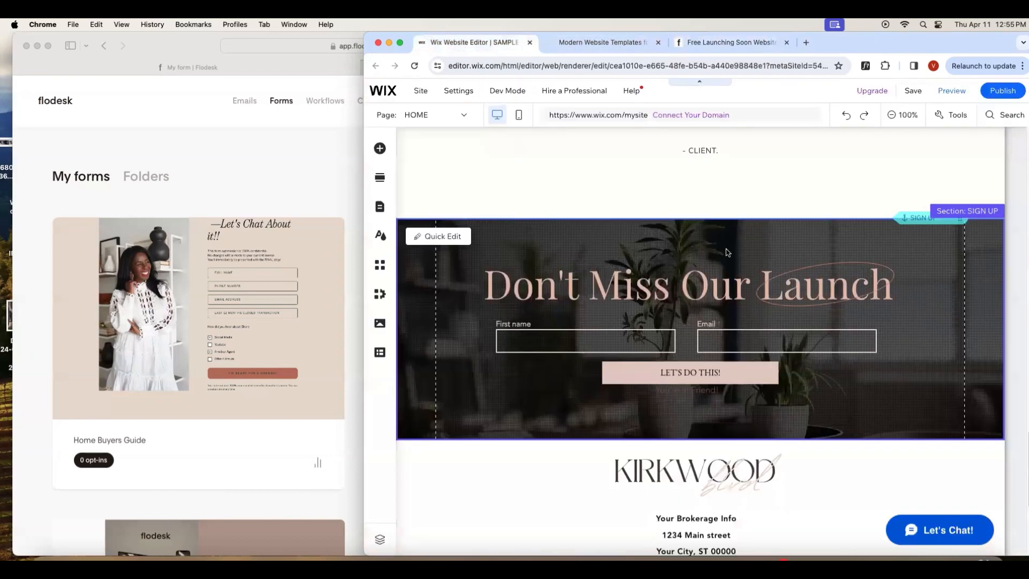
{"action": "scroll", "coordinate": [956, 362], "scroll_direction": "up", "scroll_amount": 5}
{"action": "scroll", "coordinate": [958, 363], "scroll_direction": "up", "scroll_amount": 3}
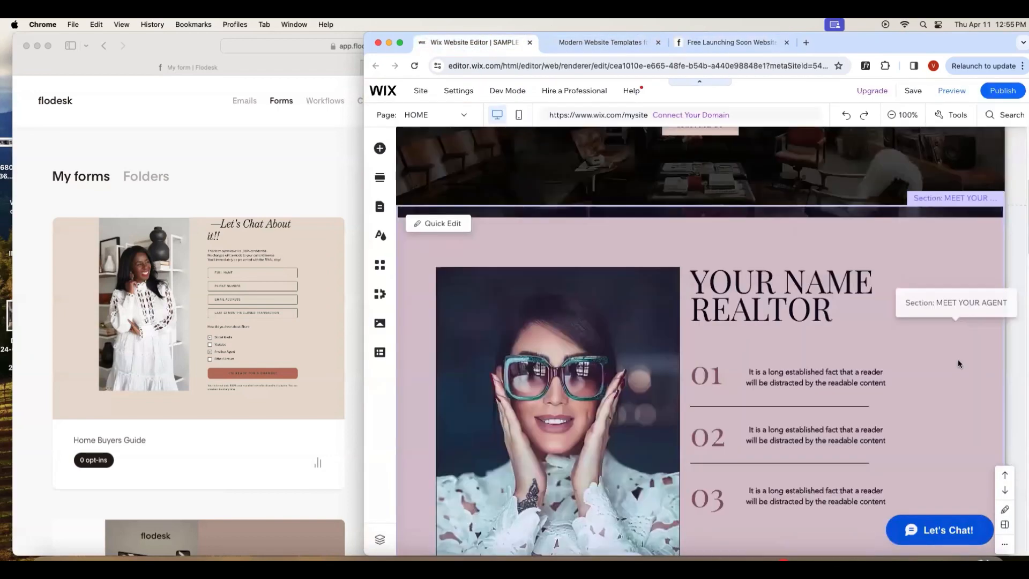
{"action": "scroll", "coordinate": [957, 359], "scroll_direction": "up", "scroll_amount": 4}
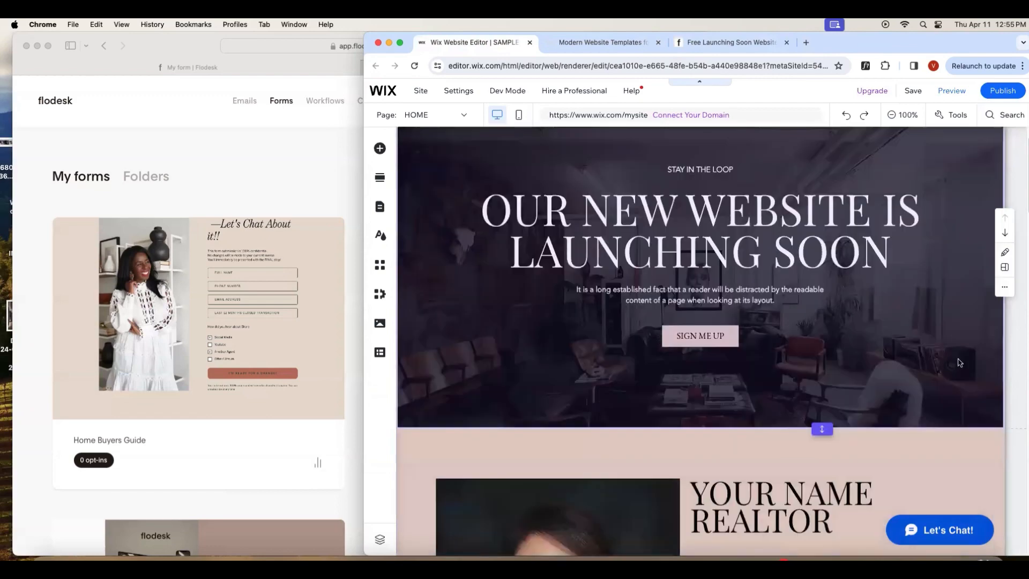
{"action": "scroll", "coordinate": [957, 358], "scroll_direction": "down", "scroll_amount": 4}
{"action": "scroll", "coordinate": [957, 357], "scroll_direction": "down", "scroll_amount": 2}
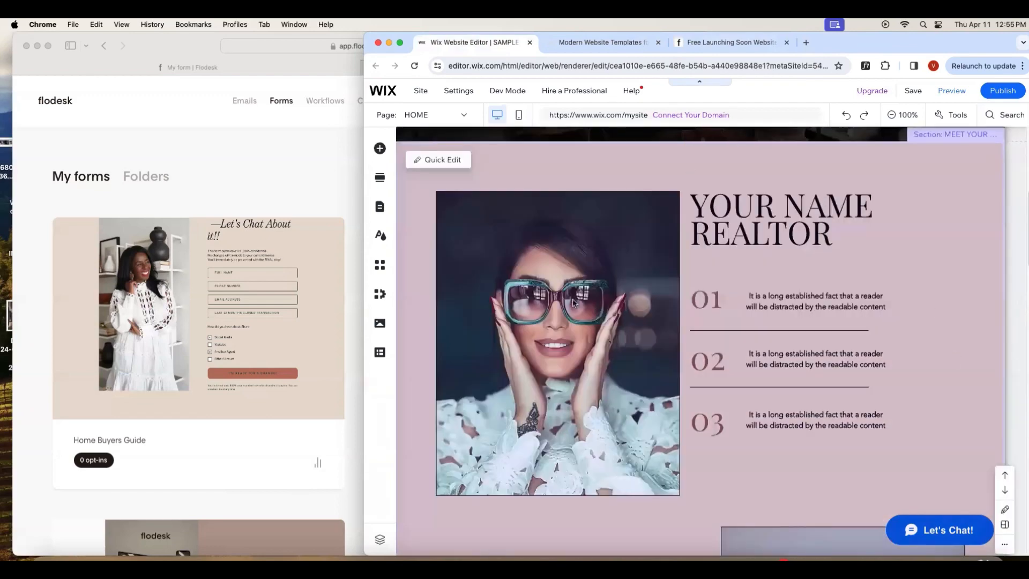
{"action": "scroll", "coordinate": [793, 391], "scroll_direction": "down", "scroll_amount": 4}
{"action": "scroll", "coordinate": [797, 395], "scroll_direction": "down", "scroll_amount": 2}
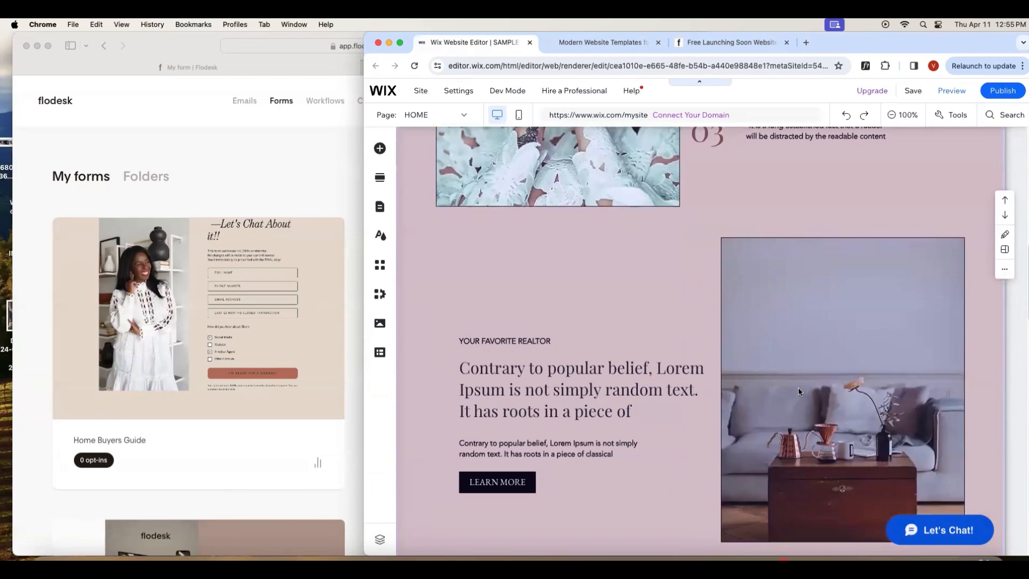
{"action": "scroll", "coordinate": [799, 390], "scroll_direction": "down", "scroll_amount": 10}
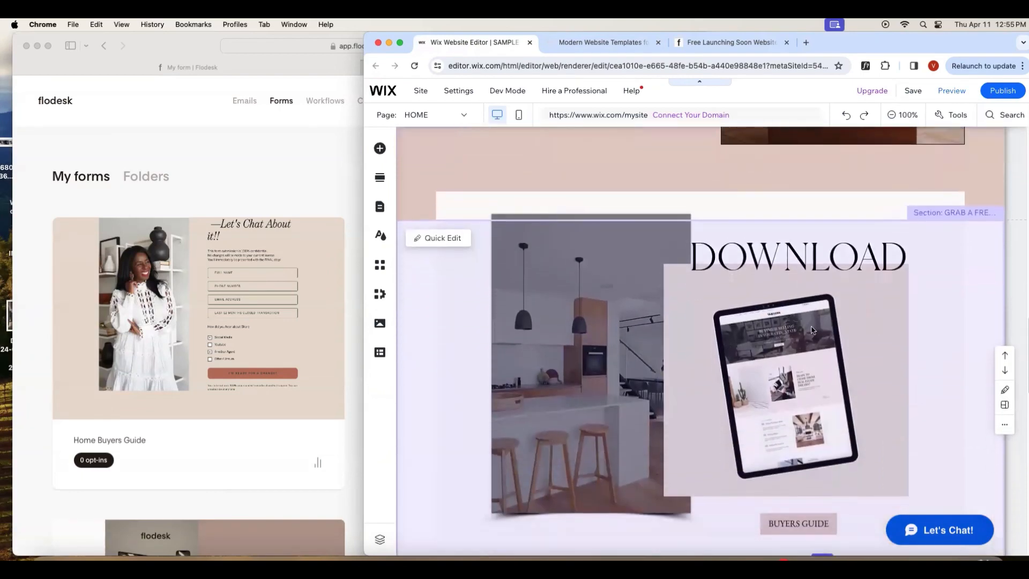
{"action": "scroll", "coordinate": [920, 410], "scroll_direction": "down", "scroll_amount": 1}
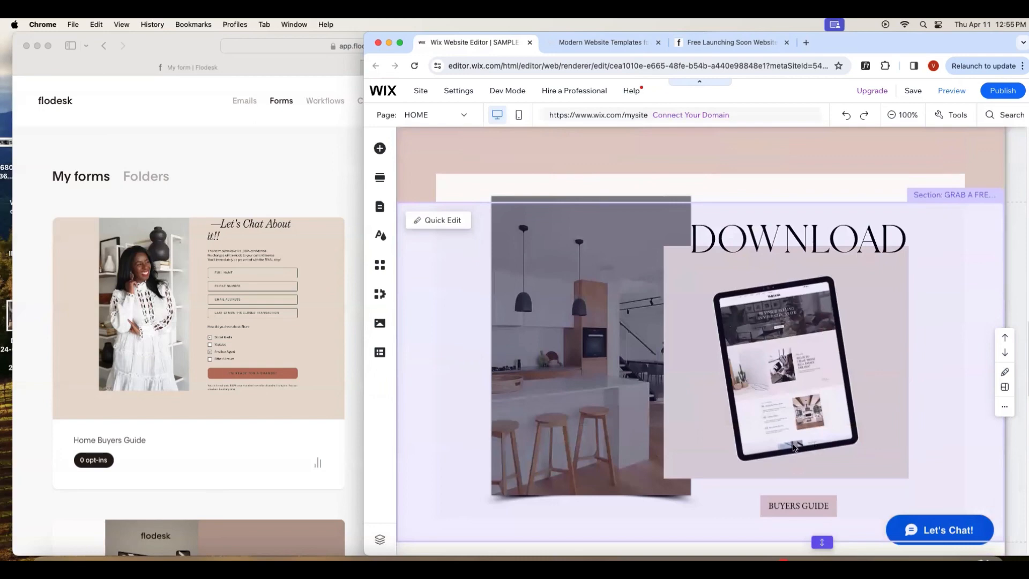
{"action": "scroll", "coordinate": [789, 445], "scroll_direction": "down", "scroll_amount": 5}
{"action": "scroll", "coordinate": [840, 278], "scroll_direction": "up", "scroll_amount": 2}
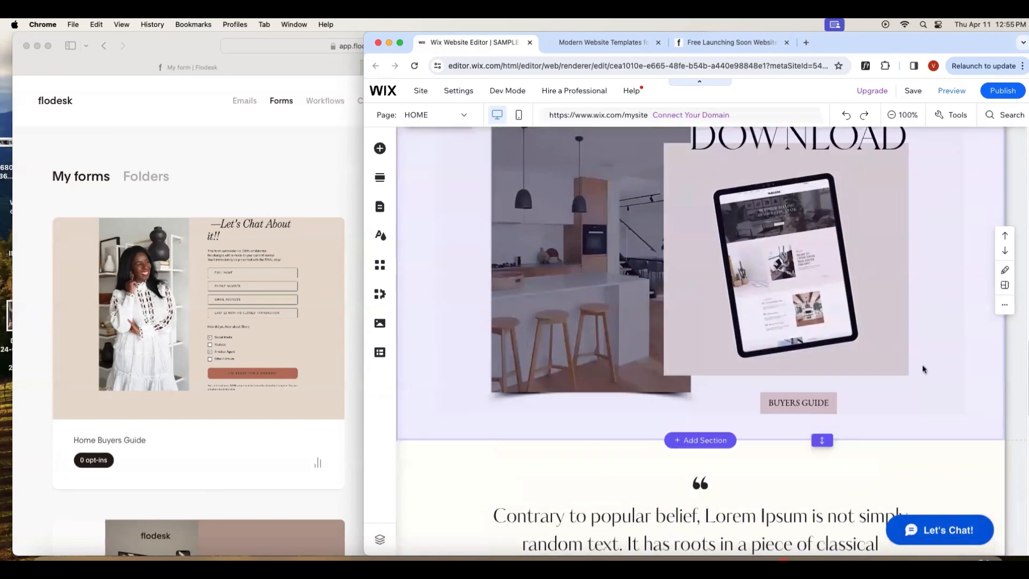
{"action": "scroll", "coordinate": [923, 386], "scroll_direction": "down", "scroll_amount": 10}
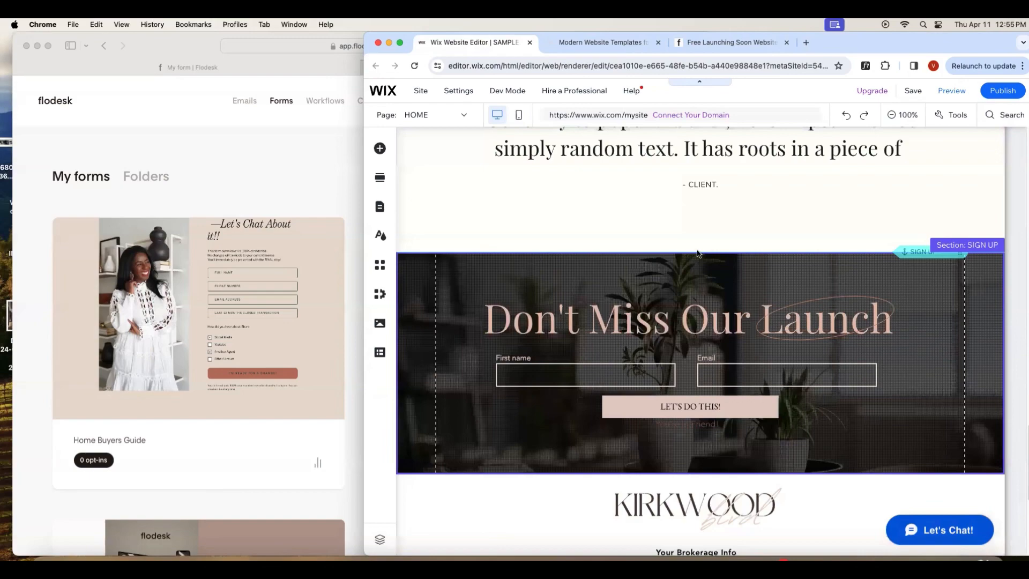
{"action": "scroll", "coordinate": [765, 283], "scroll_direction": "down", "scroll_amount": 2}
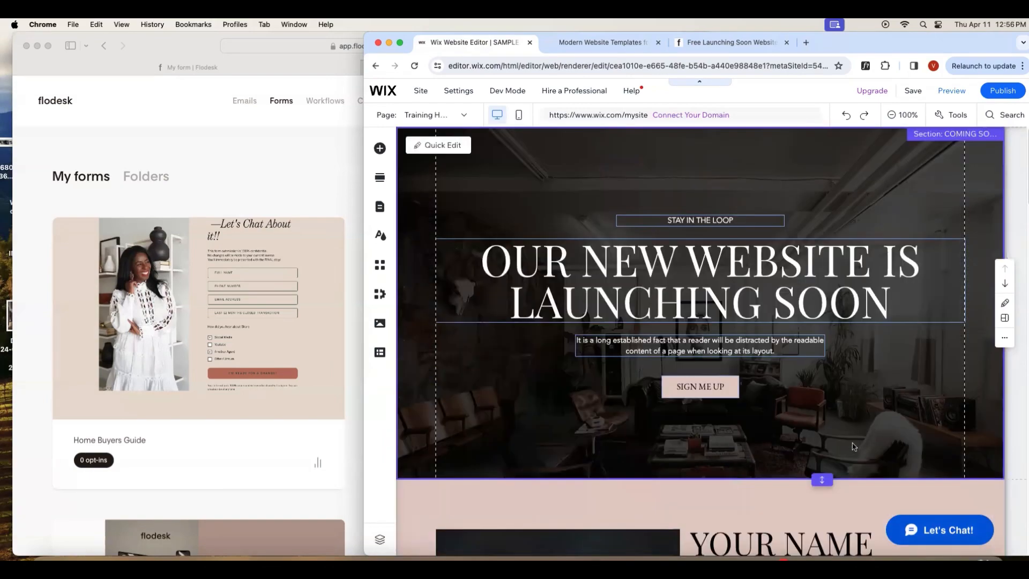
- Replace the tablet image in the training page's Download section with the desktop file #2 Kirkwood Blvd IG Post-8.png, uploaded to Site Files
{"action": "scroll", "coordinate": [838, 452], "scroll_direction": "down", "scroll_amount": 2}
{"action": "scroll", "coordinate": [839, 453], "scroll_direction": "down", "scroll_amount": 15}
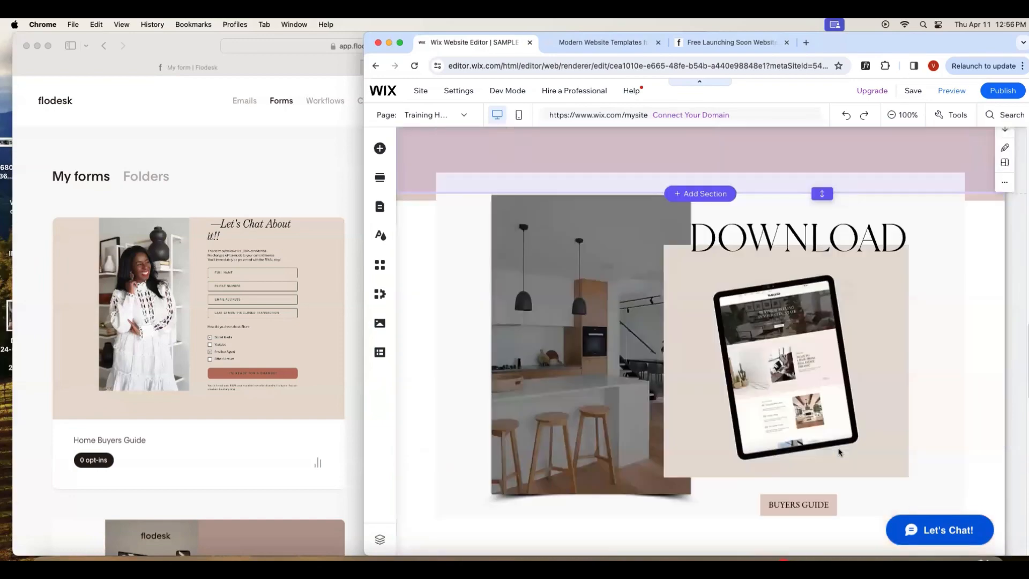
{"action": "scroll", "coordinate": [838, 453], "scroll_direction": "down", "scroll_amount": 7}
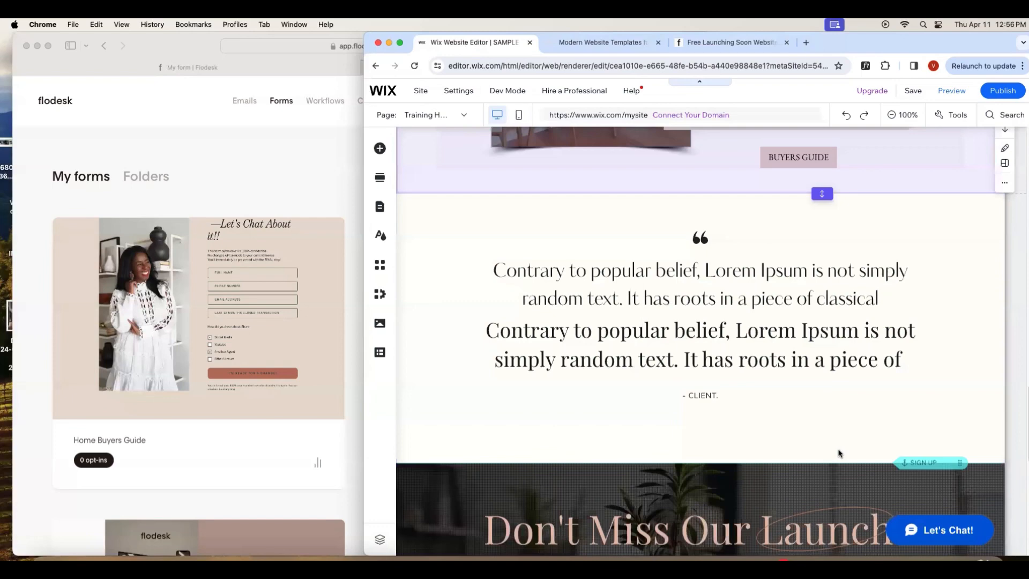
{"action": "scroll", "coordinate": [839, 453], "scroll_direction": "down", "scroll_amount": 7}
{"action": "scroll", "coordinate": [845, 428], "scroll_direction": "up", "scroll_amount": 9}
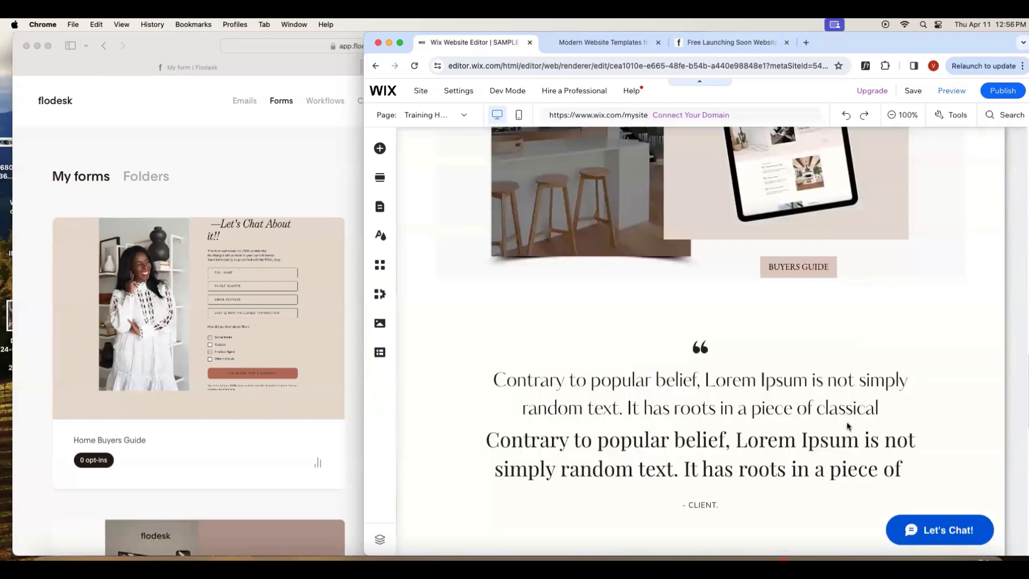
{"action": "scroll", "coordinate": [848, 426], "scroll_direction": "up", "scroll_amount": 4}
{"action": "left_click", "coordinate": [728, 316]}
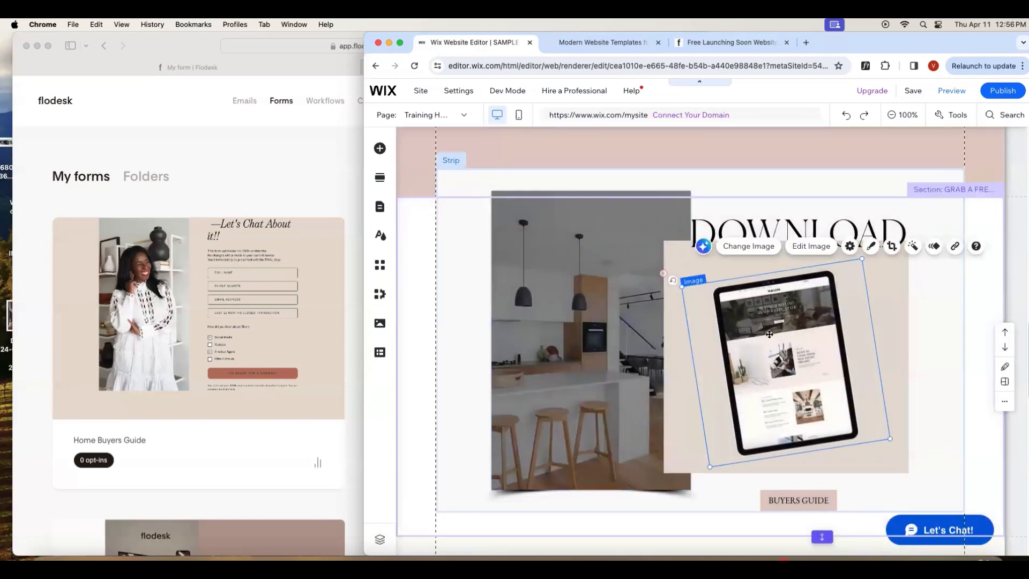
{"action": "left_click", "coordinate": [767, 246]}
{"action": "left_click_drag", "start_coordinate": [879, 39], "coordinate": [732, 36]}
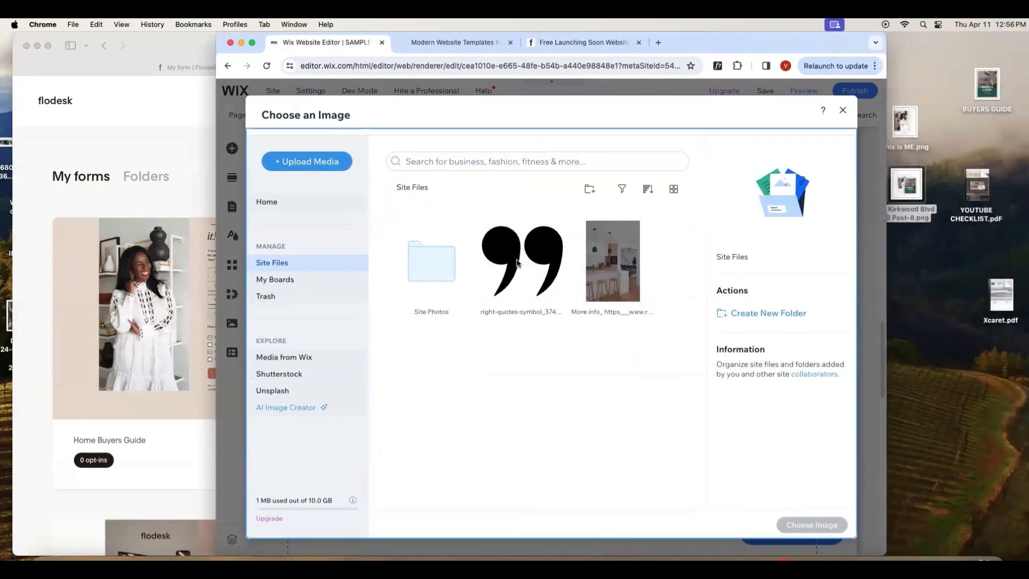
{"action": "left_click_drag", "start_coordinate": [517, 263], "coordinate": [519, 265]}
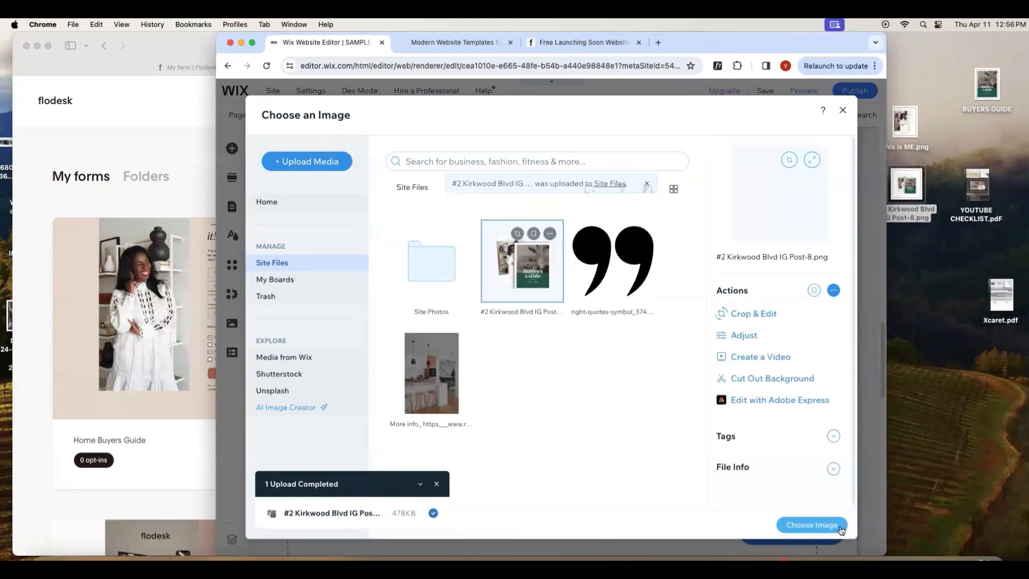
{"action": "left_click", "coordinate": [793, 256]}
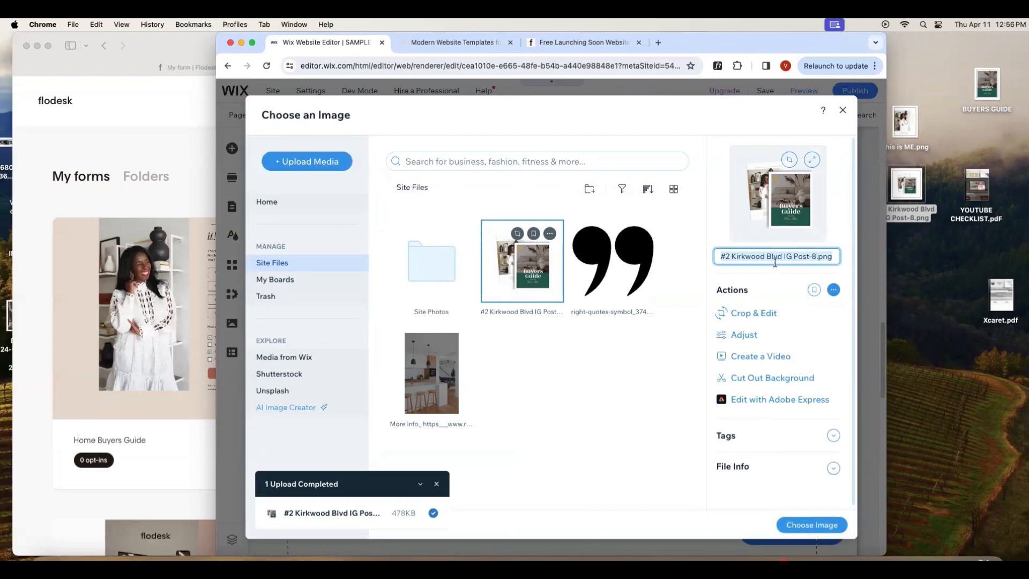
{"action": "left_click", "coordinate": [811, 525]}
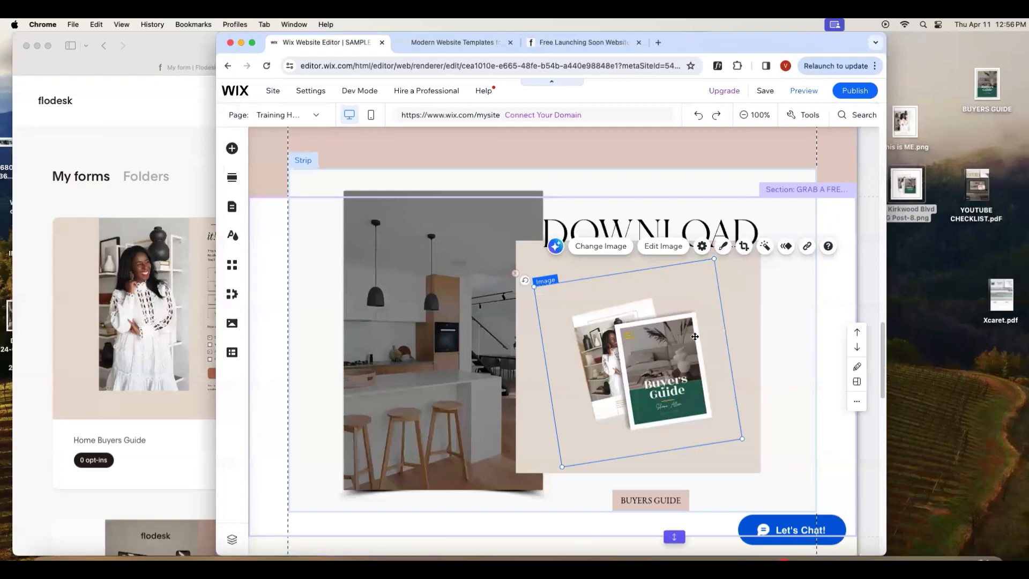
- Enlarge the Buyers Guide image and reposition it over the beige box beneath the DOWNLOAD heading
{"action": "left_click_drag", "start_coordinate": [707, 286], "coordinate": [691, 312]}
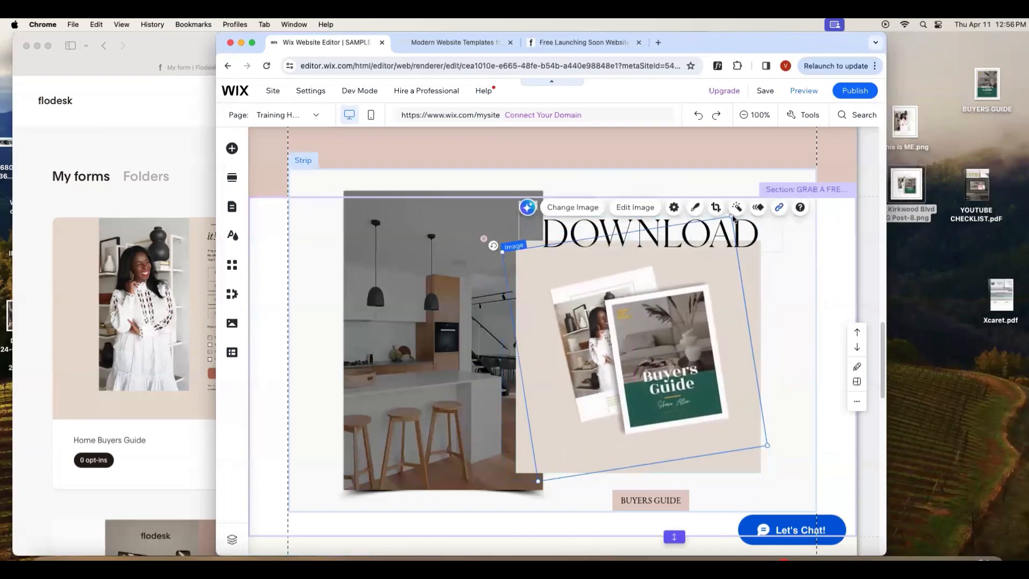
{"action": "left_click_drag", "start_coordinate": [732, 217], "coordinate": [751, 188]}
{"action": "left_click_drag", "start_coordinate": [680, 310], "coordinate": [697, 355]}
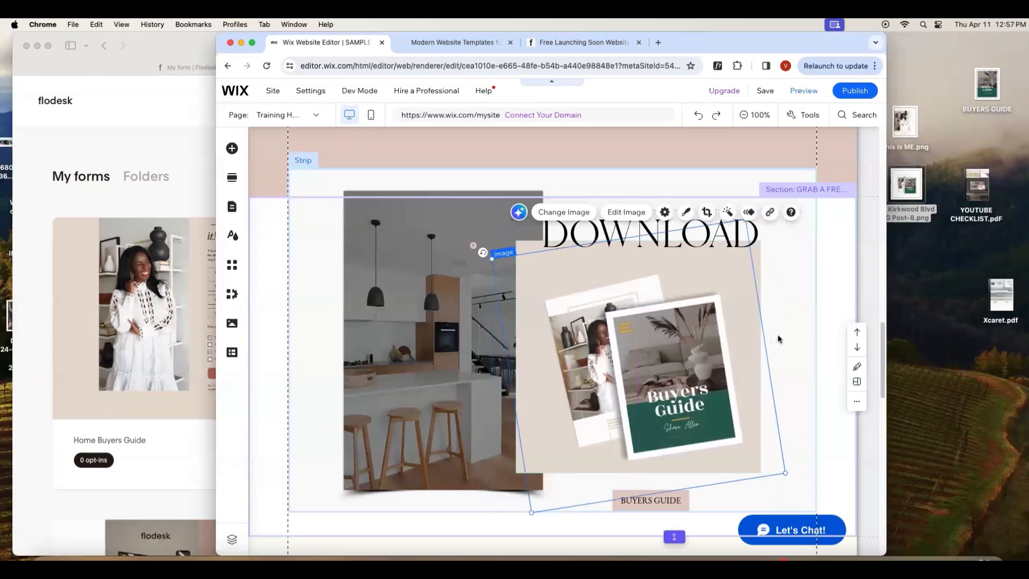
- Rotate the Buyers Guide image in the Download section until its frame is upright
{"action": "scroll", "coordinate": [791, 370], "scroll_direction": "down", "scroll_amount": 3}
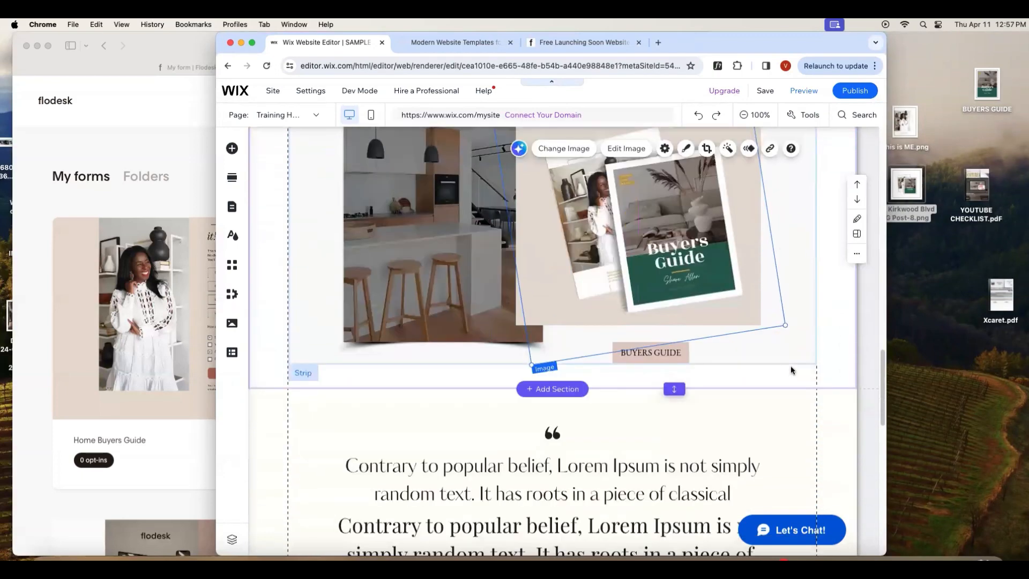
{"action": "scroll", "coordinate": [702, 263], "scroll_direction": "up", "scroll_amount": 2}
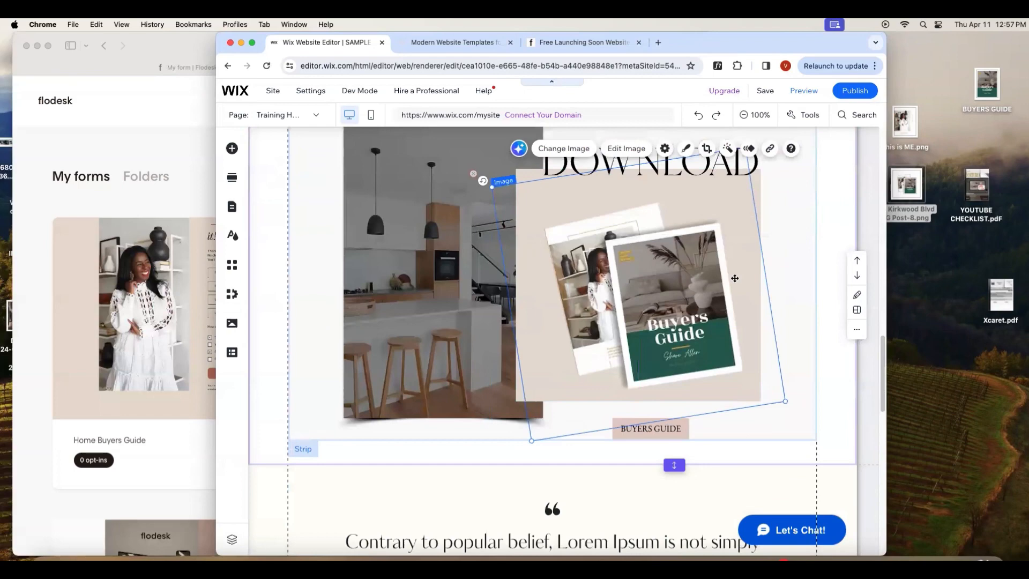
{"action": "scroll", "coordinate": [678, 367], "scroll_direction": "up", "scroll_amount": 1}
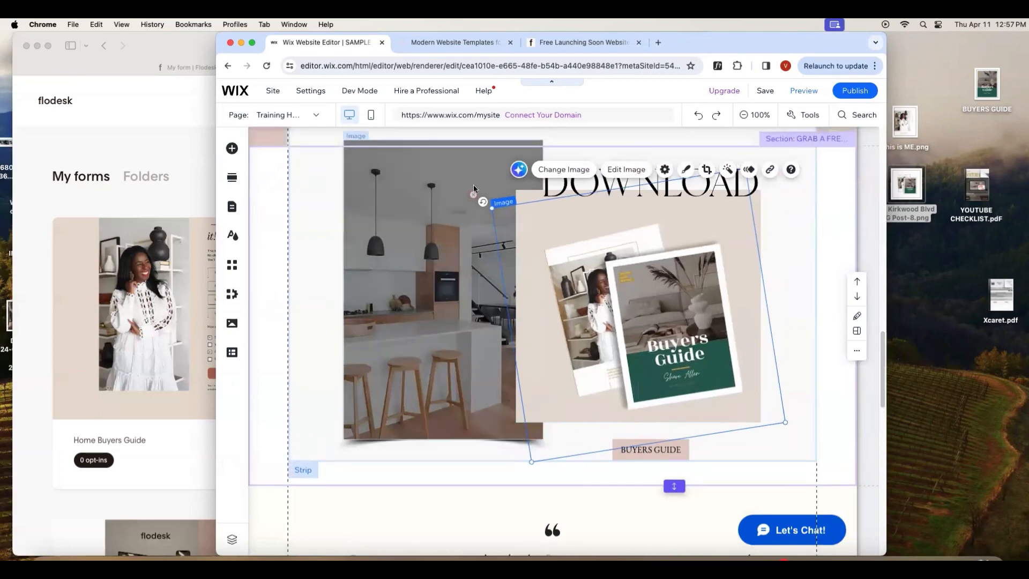
{"action": "left_click_drag", "start_coordinate": [483, 202], "coordinate": [512, 179]}
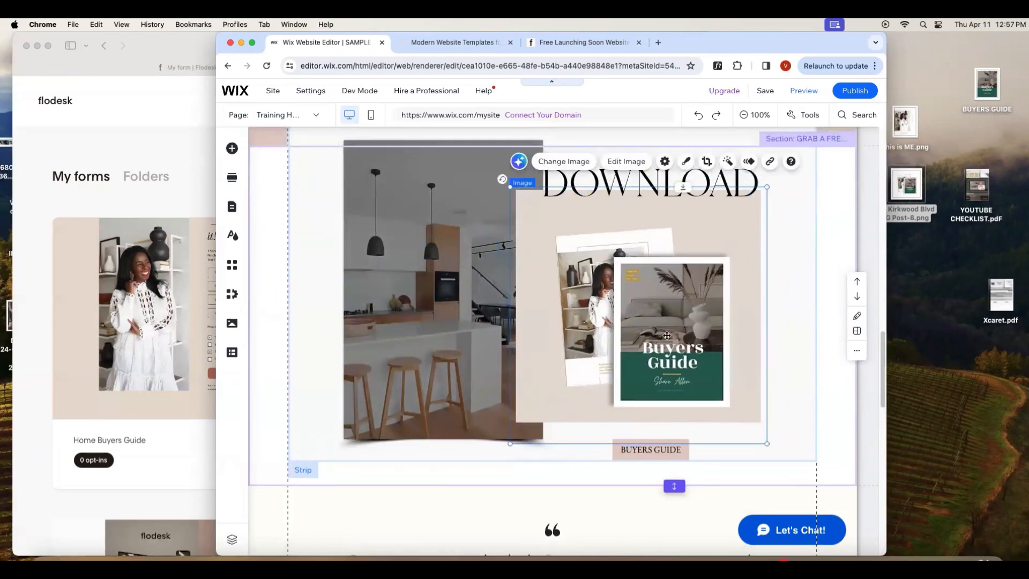
- Enlarge the Buyers Guide image slightly and centre it over the beige box beneath the DOWNLOAD heading
{"action": "left_click_drag", "start_coordinate": [767, 187], "coordinate": [784, 168]}
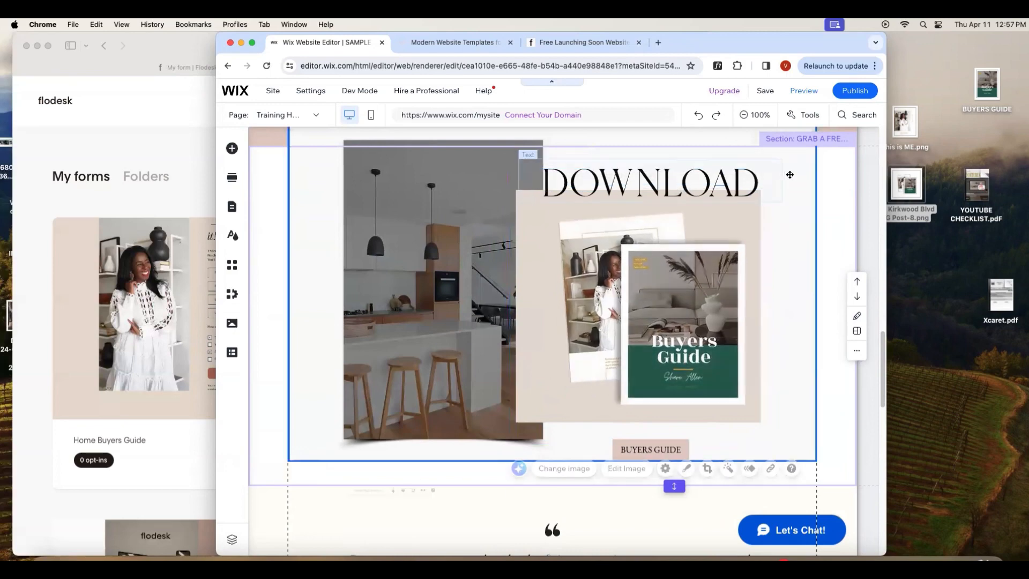
{"action": "left_click", "coordinate": [680, 309]}
{"action": "left_click_drag", "start_coordinate": [670, 314], "coordinate": [670, 317]}
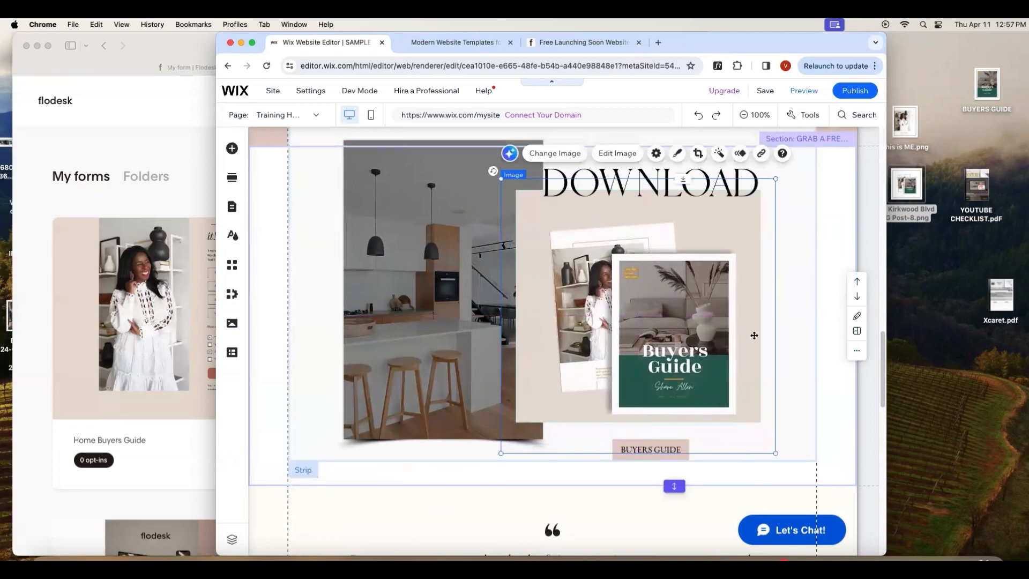
- Delete the BUYERS GUIDE button beneath the image in the Download section
{"action": "scroll", "coordinate": [766, 338], "scroll_direction": "down", "scroll_amount": 5}
{"action": "scroll", "coordinate": [766, 339], "scroll_direction": "down", "scroll_amount": 10}
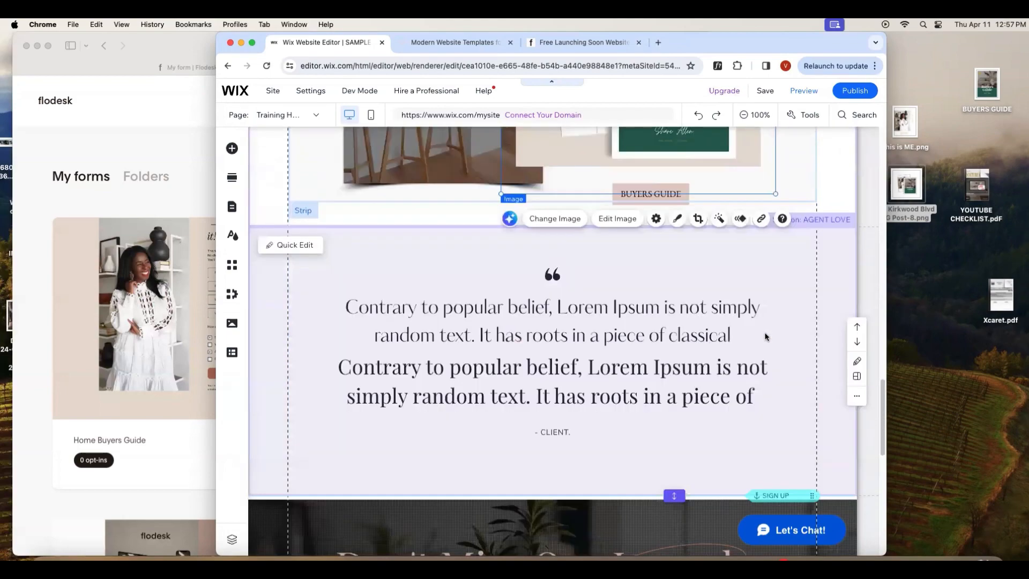
{"action": "left_click", "coordinate": [599, 386]}
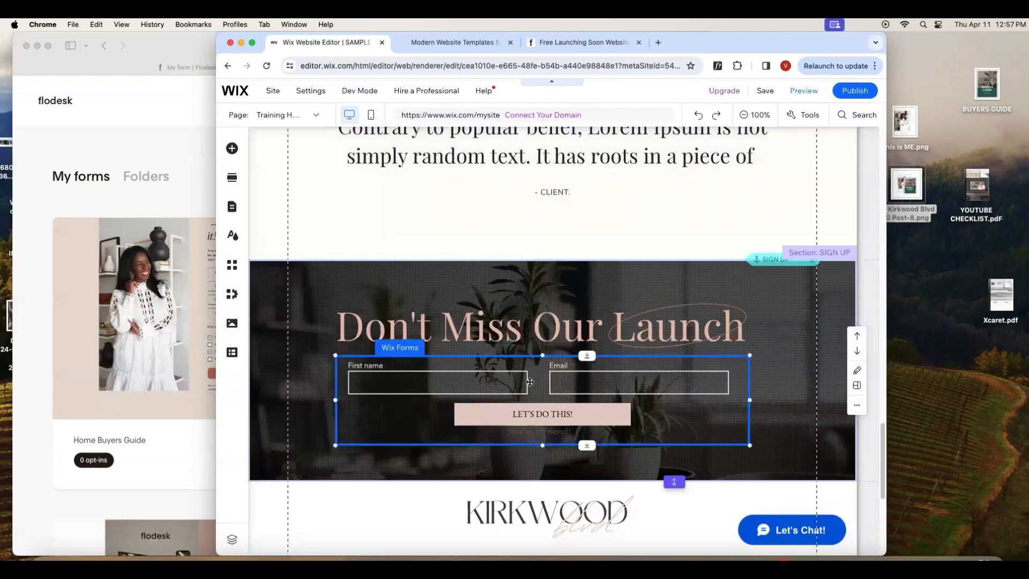
{"action": "scroll", "coordinate": [635, 433], "scroll_direction": "up", "scroll_amount": 2}
{"action": "scroll", "coordinate": [643, 418], "scroll_direction": "up", "scroll_amount": 7}
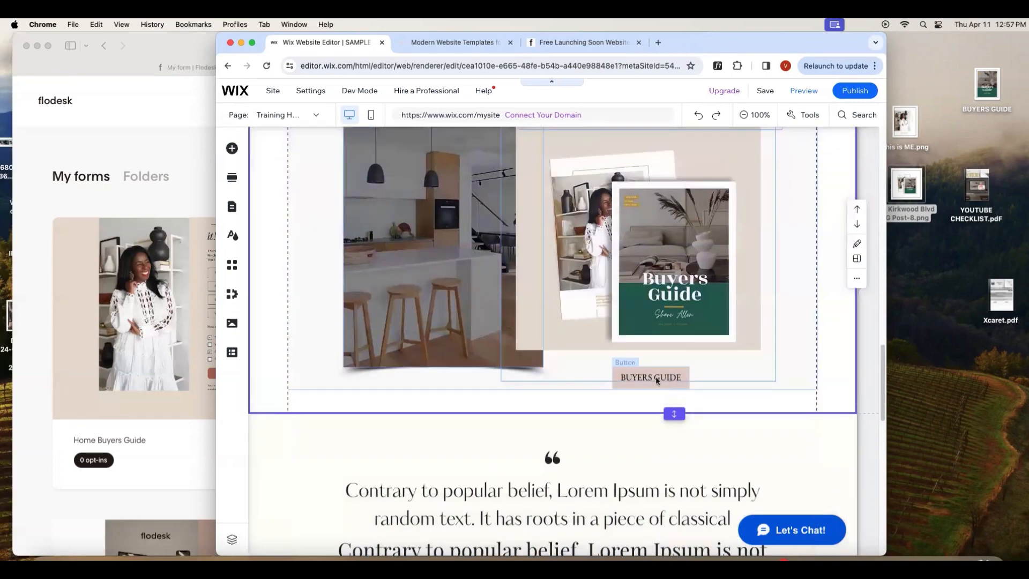
{"action": "left_click", "coordinate": [650, 376]}
{"action": "key", "text": "Delete"}
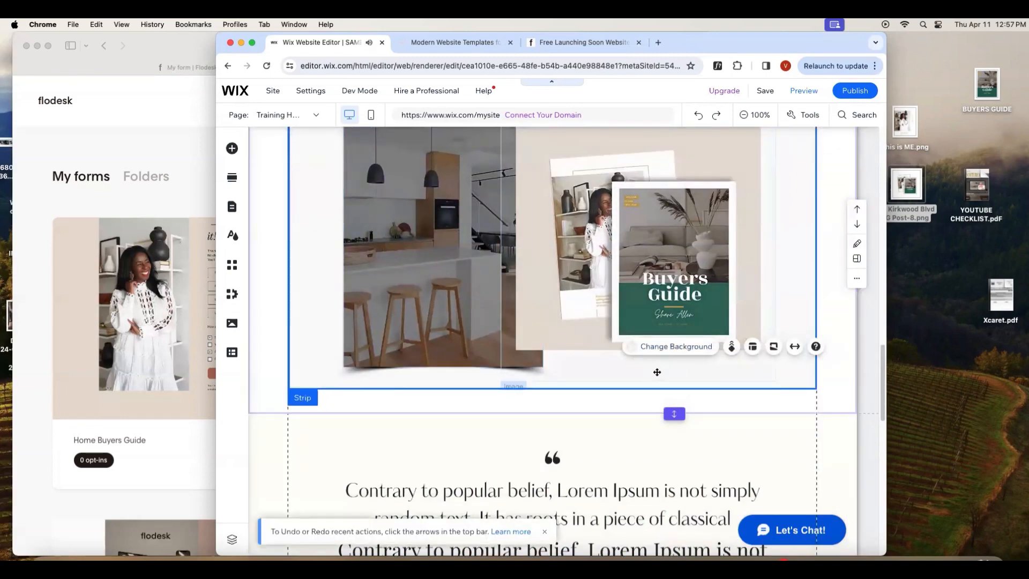
- Examine the page from the Download section through the testimonial to the Don't Miss Our Launch sign-up form
{"action": "scroll", "coordinate": [656, 371], "scroll_direction": "down", "scroll_amount": 1}
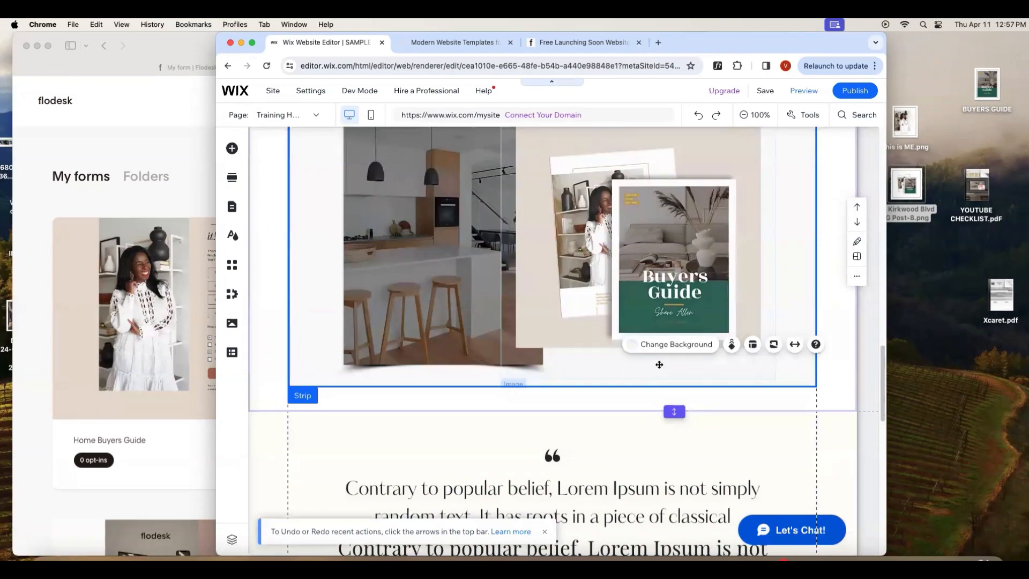
{"action": "scroll", "coordinate": [696, 337], "scroll_direction": "up", "scroll_amount": 5}
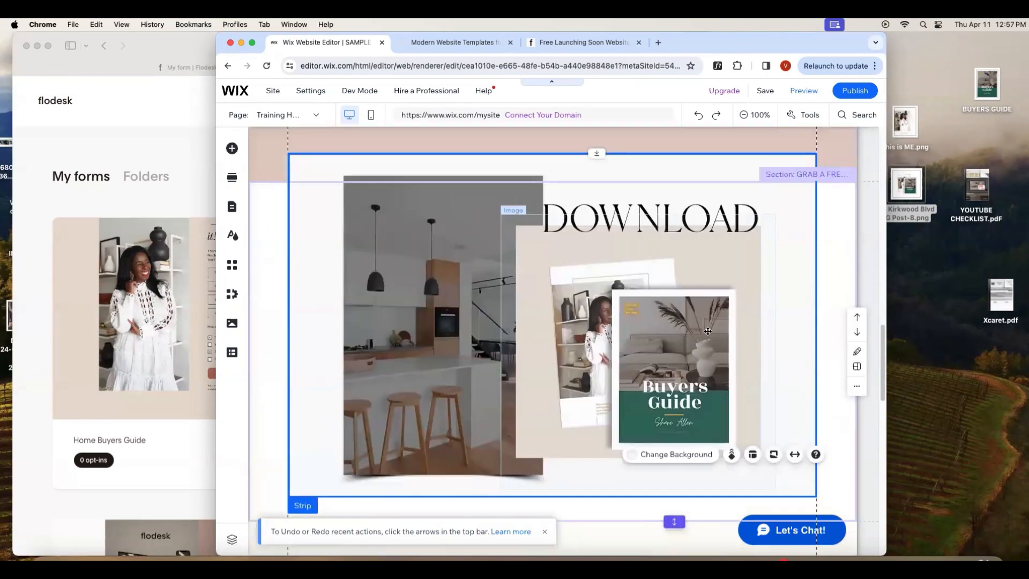
{"action": "scroll", "coordinate": [814, 327], "scroll_direction": "down", "scroll_amount": 10}
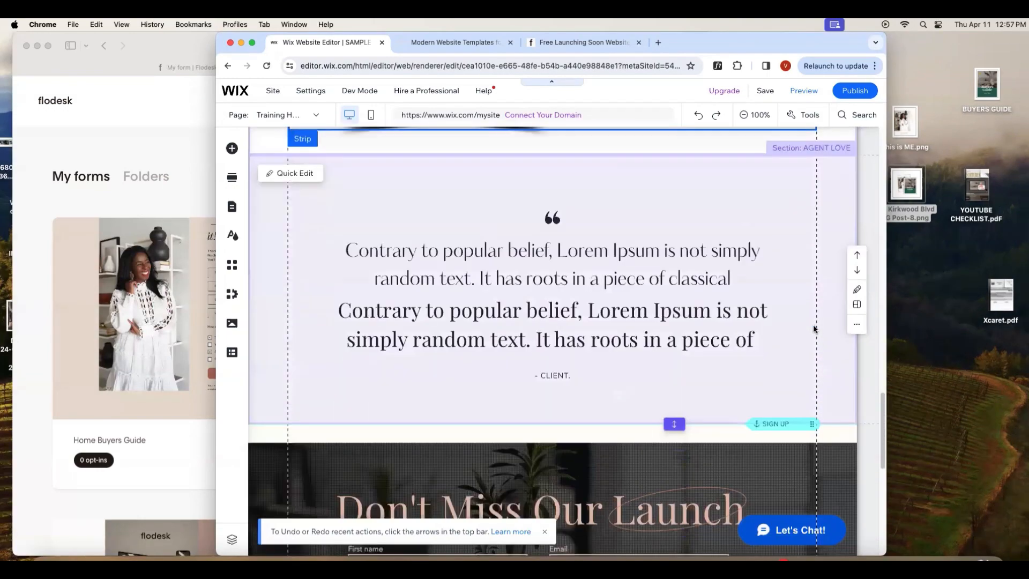
{"action": "scroll", "coordinate": [514, 359], "scroll_direction": "down", "scroll_amount": 3}
{"action": "scroll", "coordinate": [792, 400], "scroll_direction": "up", "scroll_amount": 8}
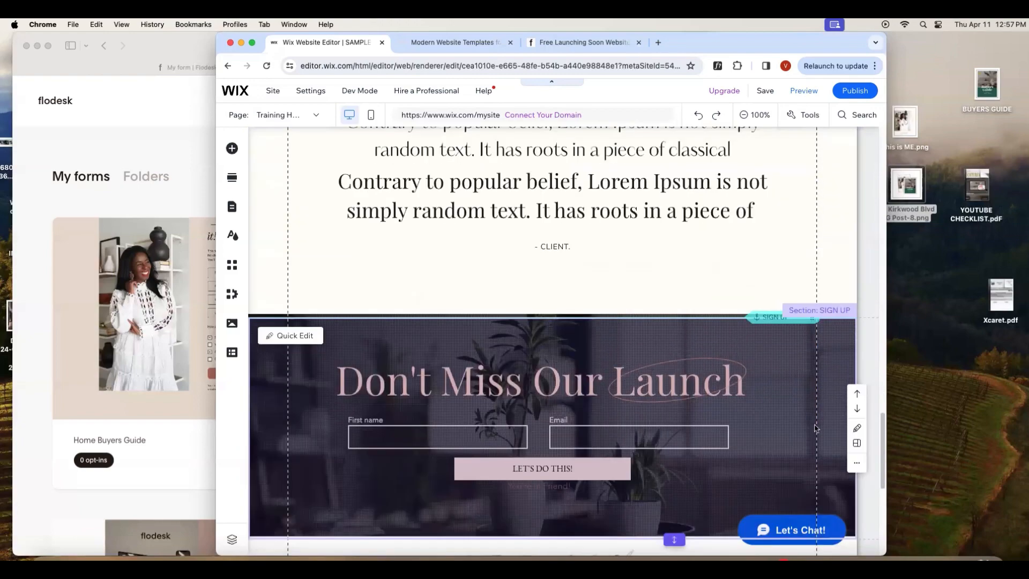
{"action": "scroll", "coordinate": [793, 404], "scroll_direction": "down", "scroll_amount": 6}
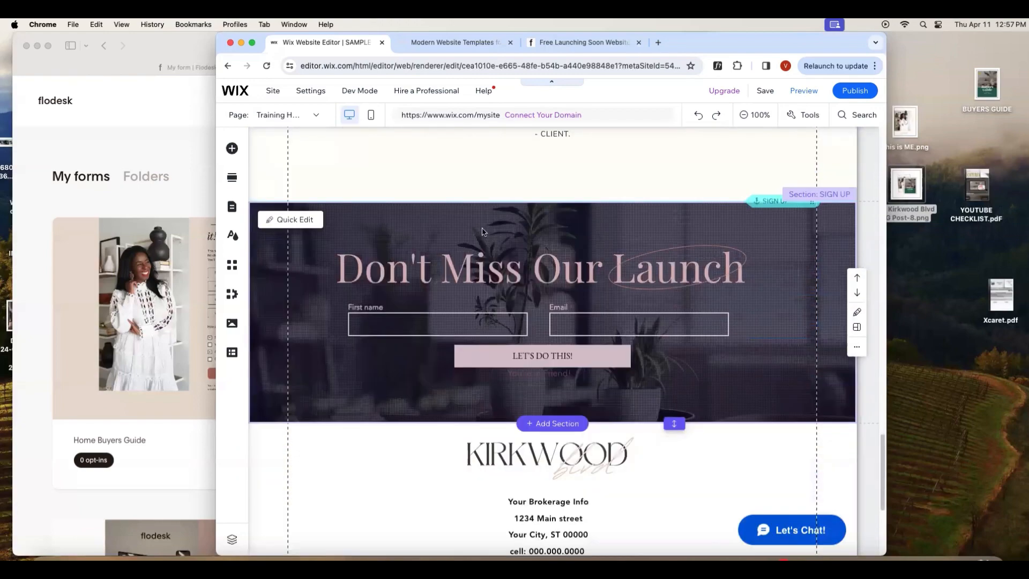
{"action": "scroll", "coordinate": [589, 300], "scroll_direction": "up", "scroll_amount": 4}
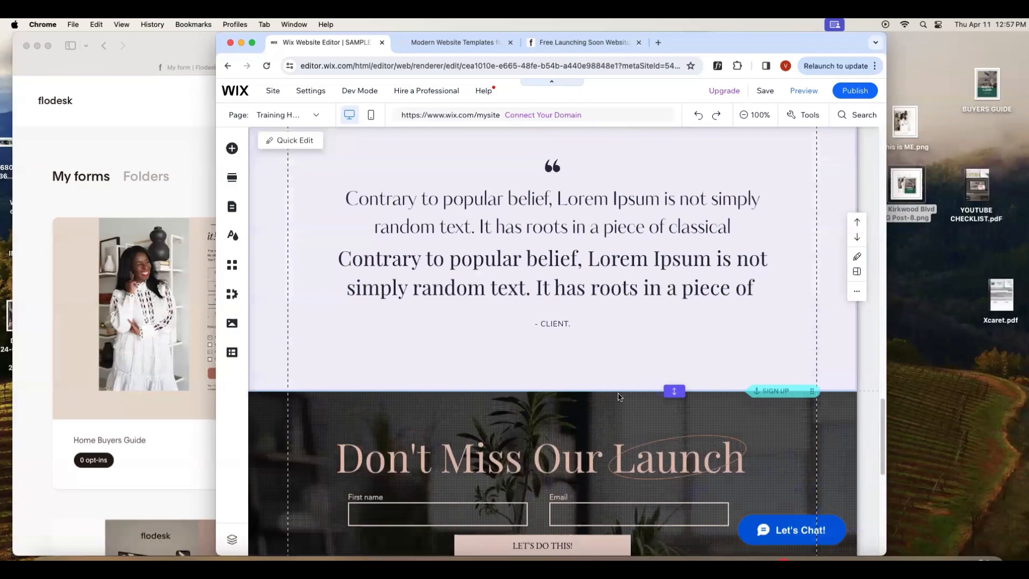
{"action": "scroll", "coordinate": [617, 395], "scroll_direction": "up", "scroll_amount": 3}
{"action": "scroll", "coordinate": [641, 323], "scroll_direction": "down", "scroll_amount": 4}
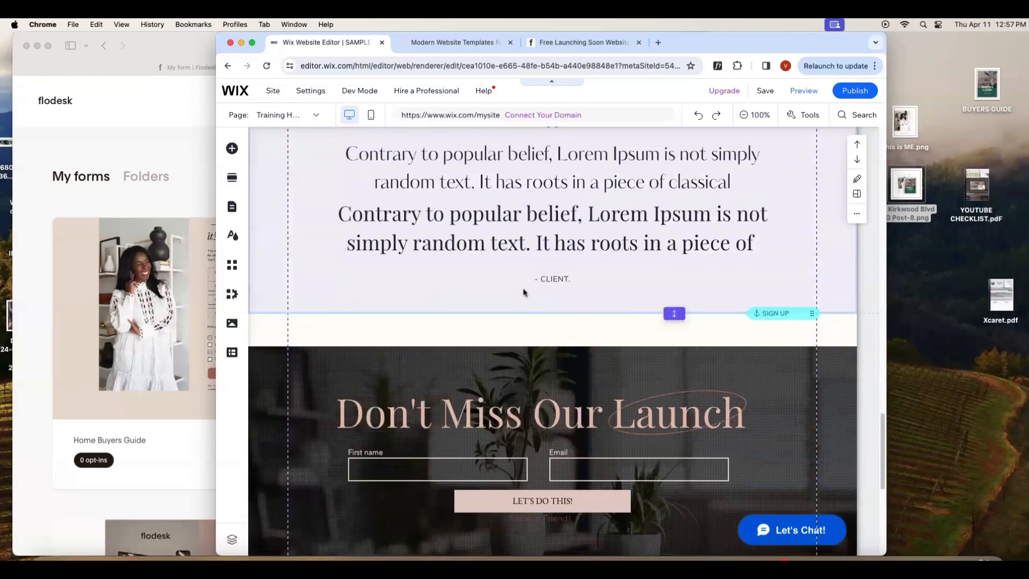
{"action": "scroll", "coordinate": [523, 292], "scroll_direction": "down", "scroll_amount": 3}
{"action": "left_click", "coordinate": [472, 304]}
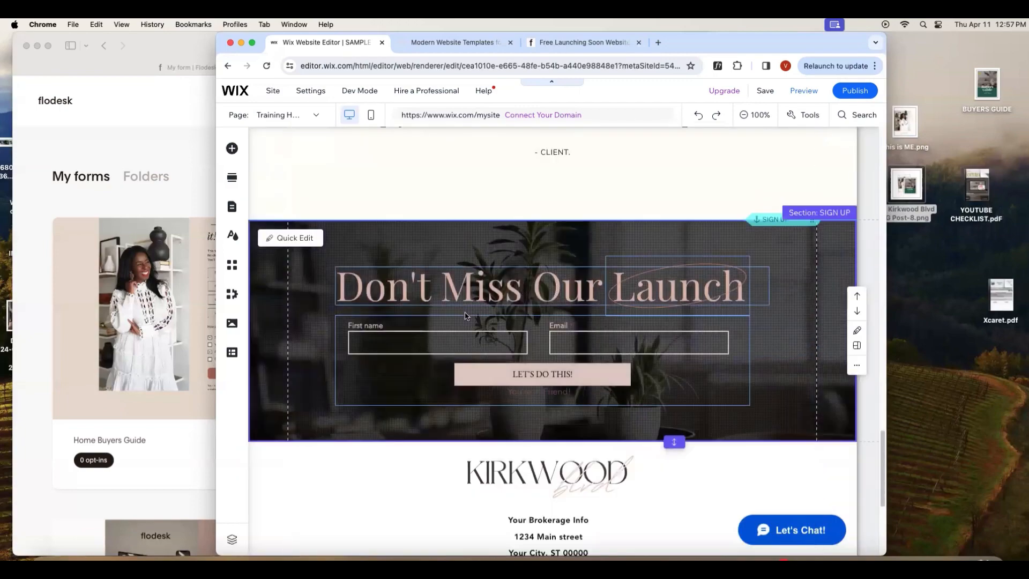
{"action": "left_click", "coordinate": [520, 294]}
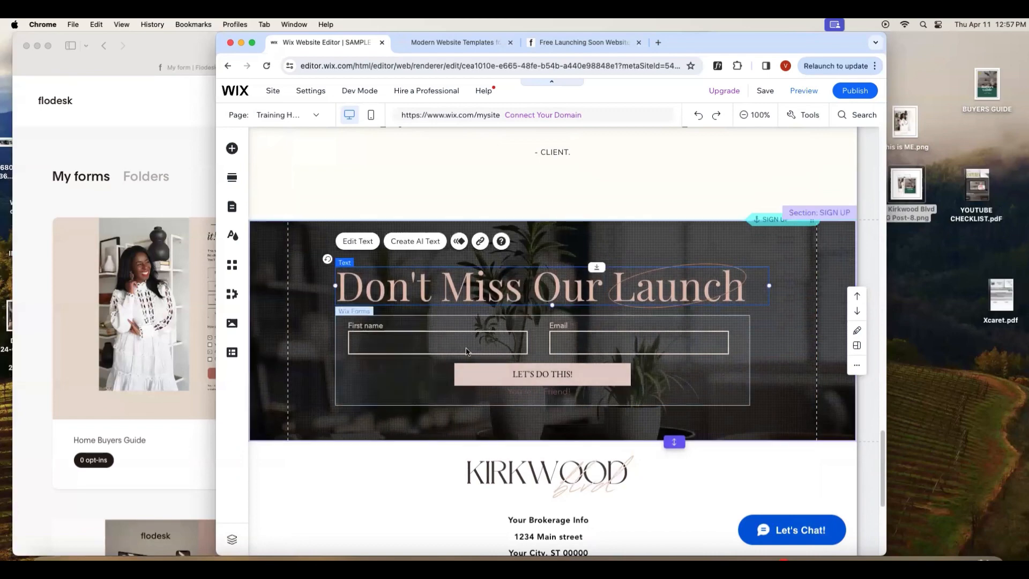
- Extend the Download section downward to create blank space between the strip and the testimonial section
{"action": "scroll", "coordinate": [544, 366], "scroll_direction": "up", "scroll_amount": 10}
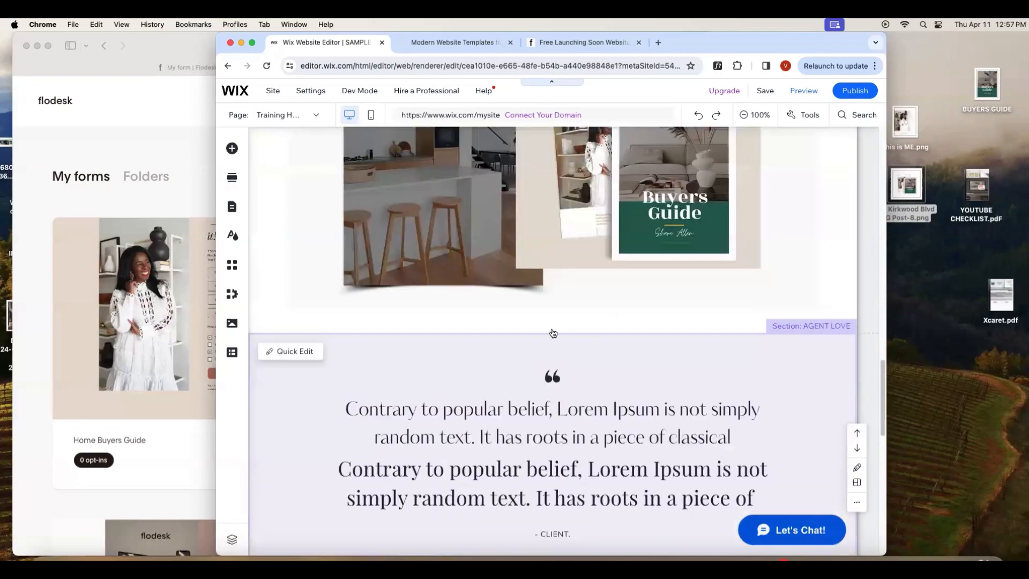
{"action": "mouse_move", "coordinate": [555, 333]}
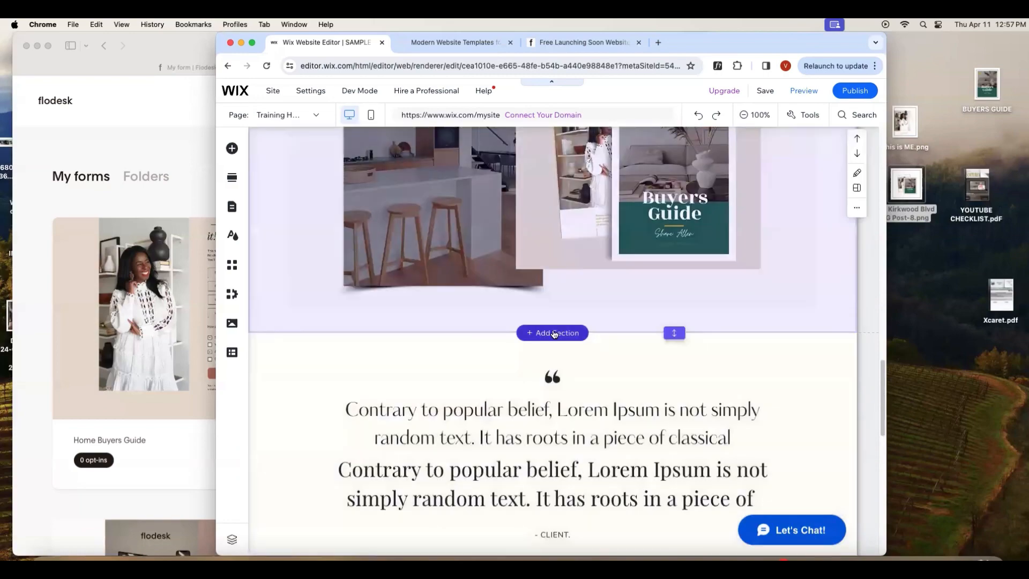
{"action": "left_click_drag", "start_coordinate": [674, 332], "coordinate": [674, 431]}
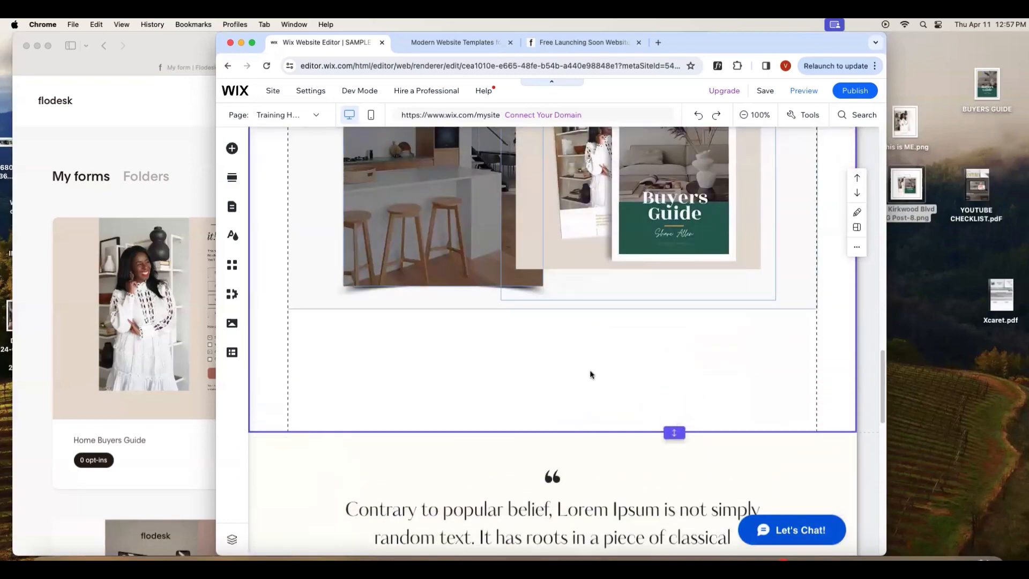
{"action": "left_click", "coordinate": [165, 143]}
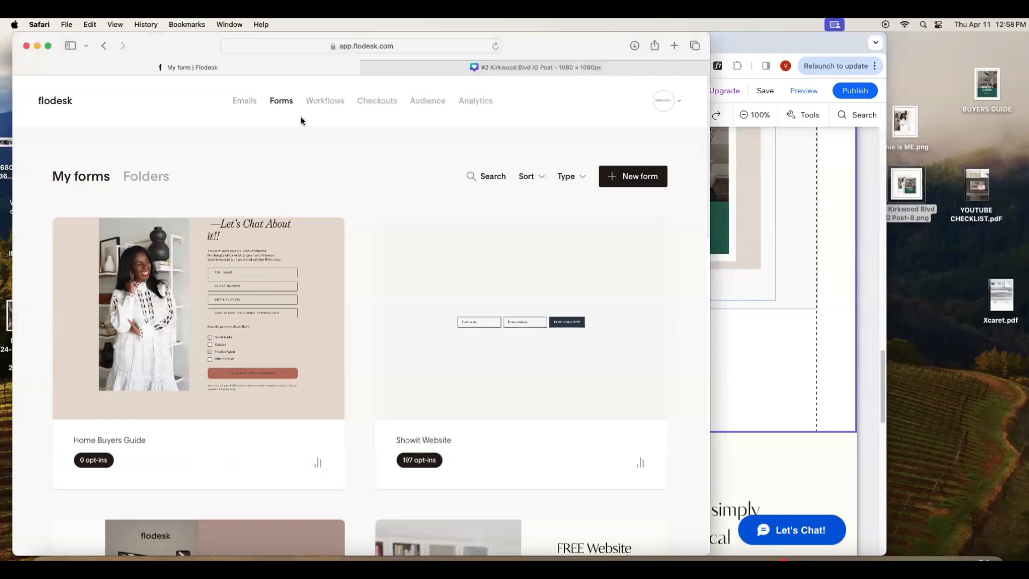
{"action": "left_click", "coordinate": [815, 328]}
{"action": "scroll", "coordinate": [818, 396], "scroll_direction": "up", "scroll_amount": 2}
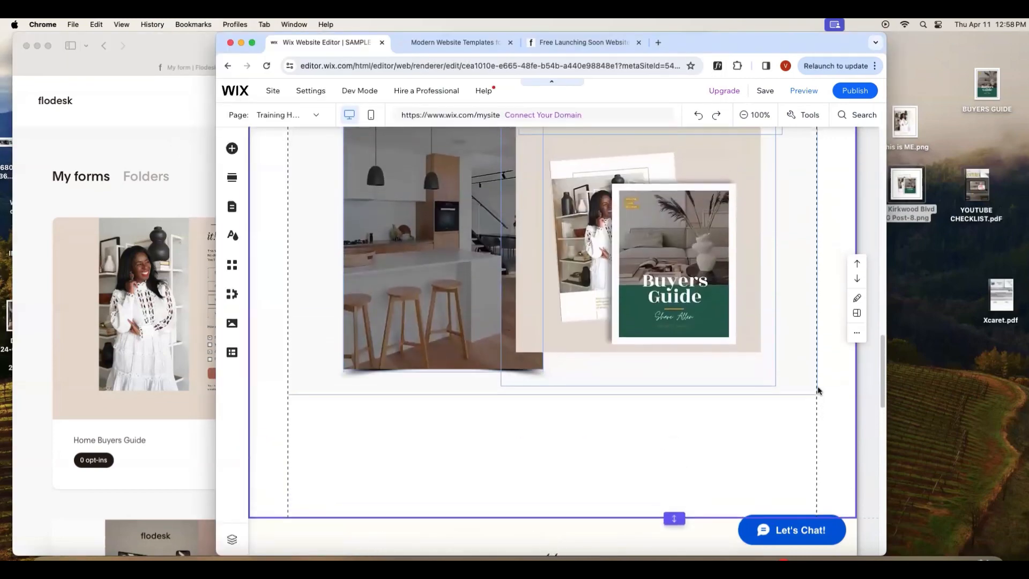
- Preview the site, review the page from the launch header down to the footer, and return to the editor
{"action": "left_click", "coordinate": [806, 91]}
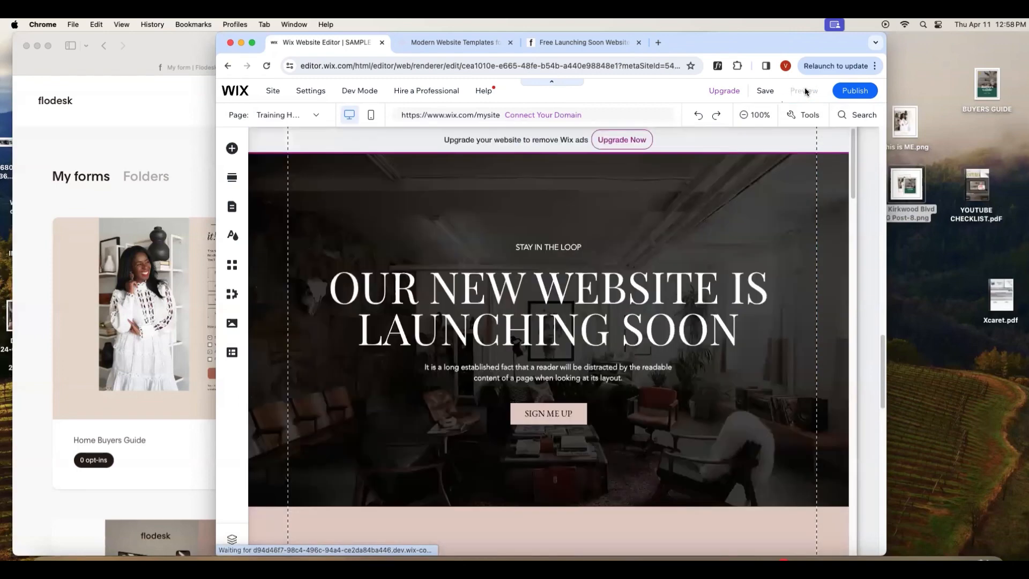
{"action": "scroll", "coordinate": [818, 407], "scroll_direction": "down", "scroll_amount": 3}
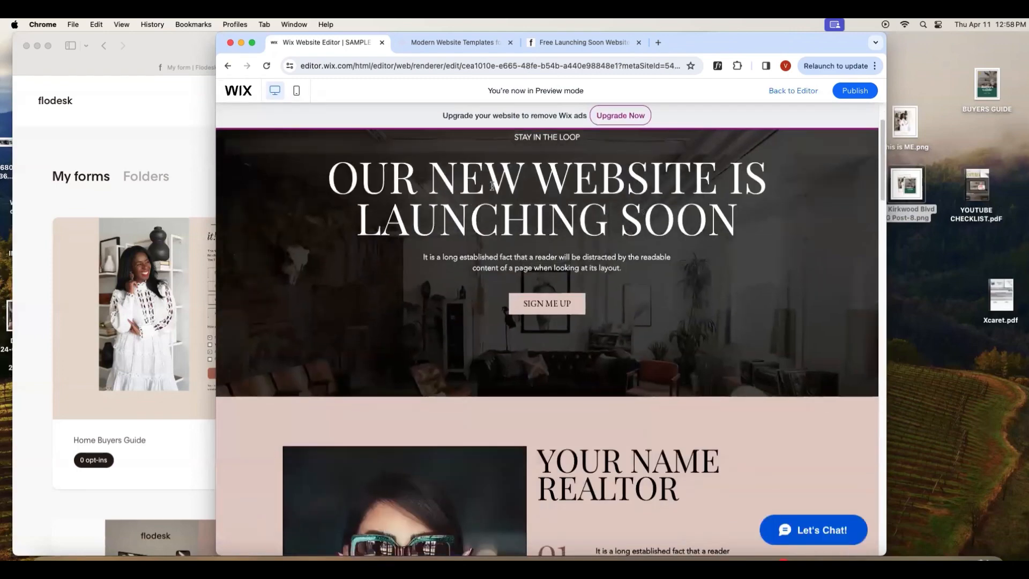
{"action": "scroll", "coordinate": [837, 358], "scroll_direction": "down", "scroll_amount": 6}
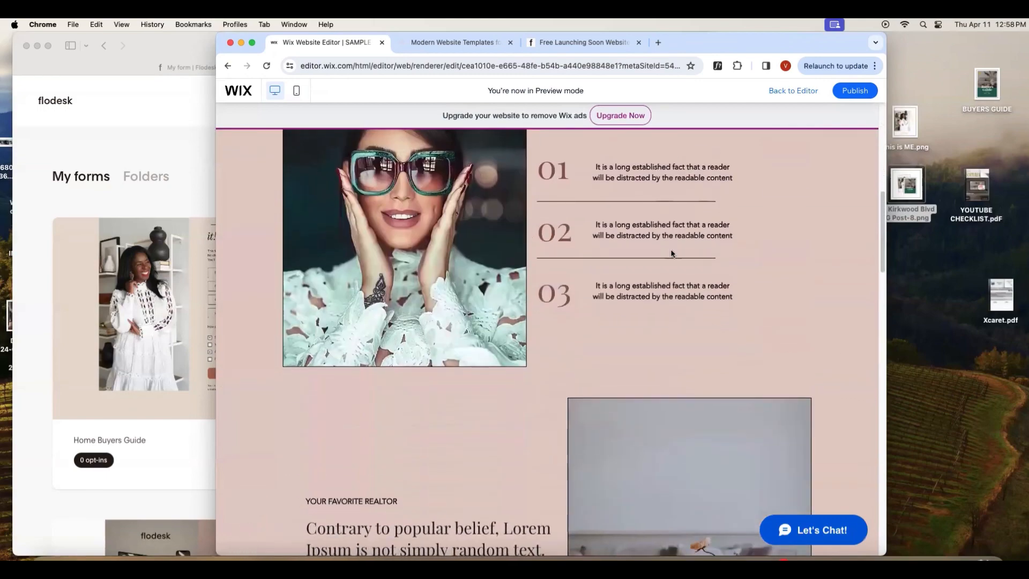
{"action": "scroll", "coordinate": [771, 311], "scroll_direction": "down", "scroll_amount": 9}
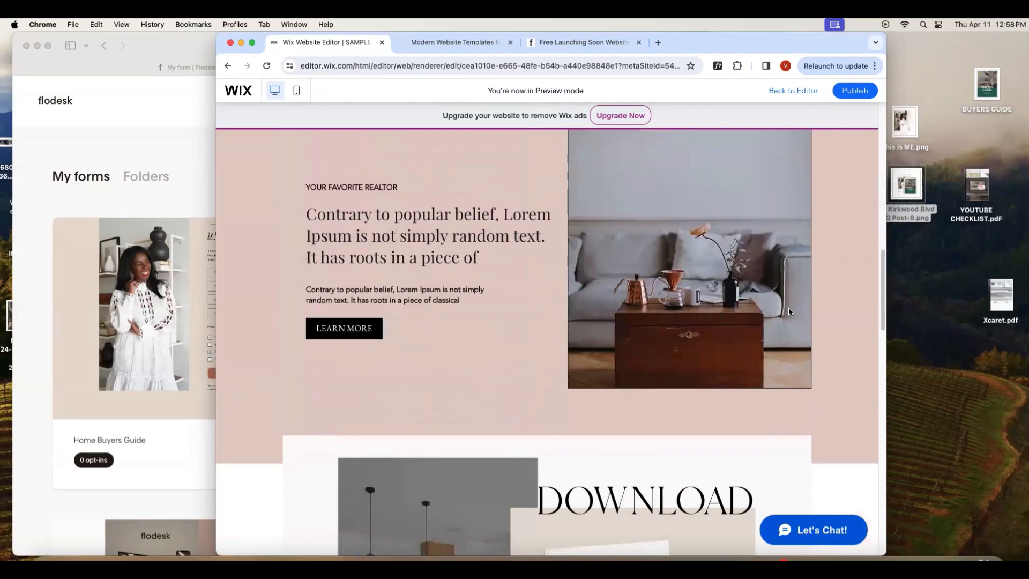
{"action": "scroll", "coordinate": [781, 315], "scroll_direction": "down", "scroll_amount": 2}
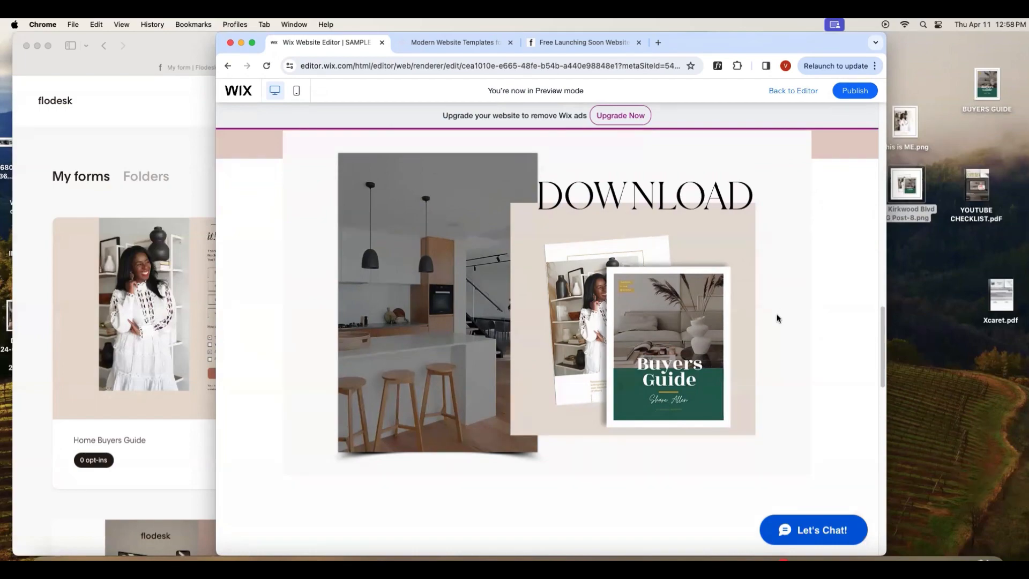
{"action": "scroll", "coordinate": [778, 312], "scroll_direction": "down", "scroll_amount": 5}
{"action": "scroll", "coordinate": [778, 312], "scroll_direction": "down", "scroll_amount": 4}
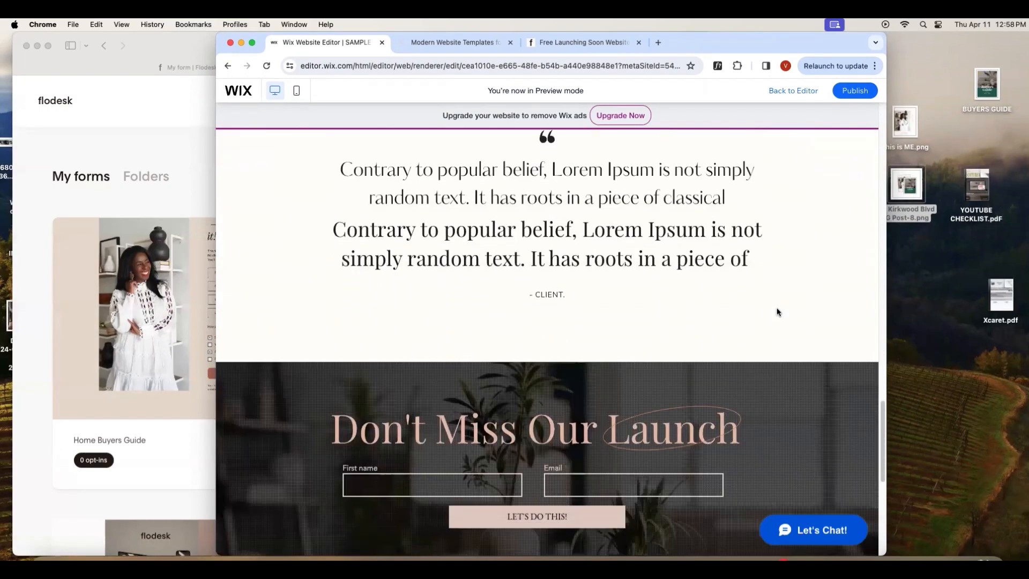
{"action": "scroll", "coordinate": [776, 313], "scroll_direction": "down", "scroll_amount": 5}
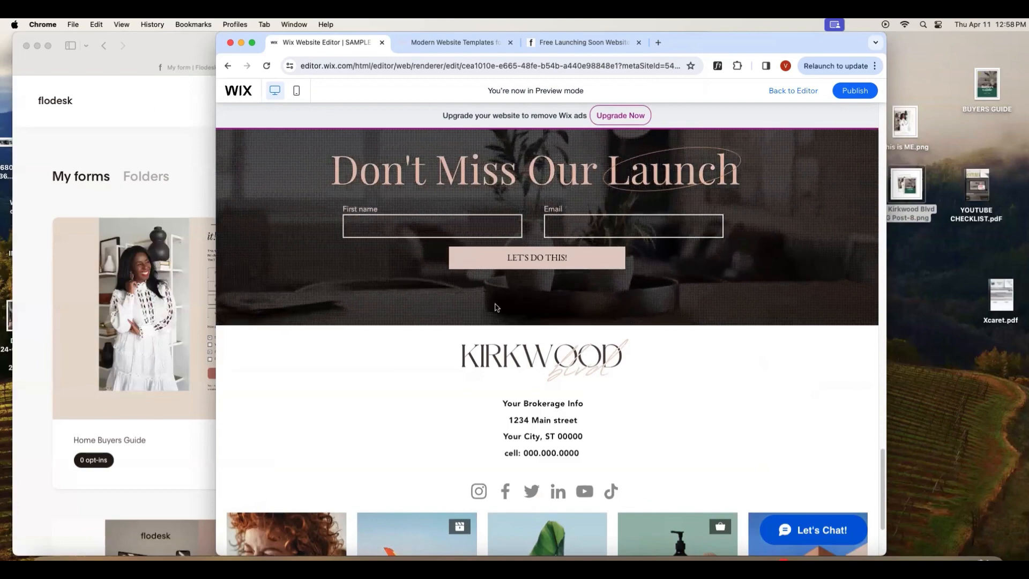
{"action": "scroll", "coordinate": [735, 355], "scroll_direction": "up", "scroll_amount": 5}
{"action": "scroll", "coordinate": [839, 341], "scroll_direction": "up", "scroll_amount": 6}
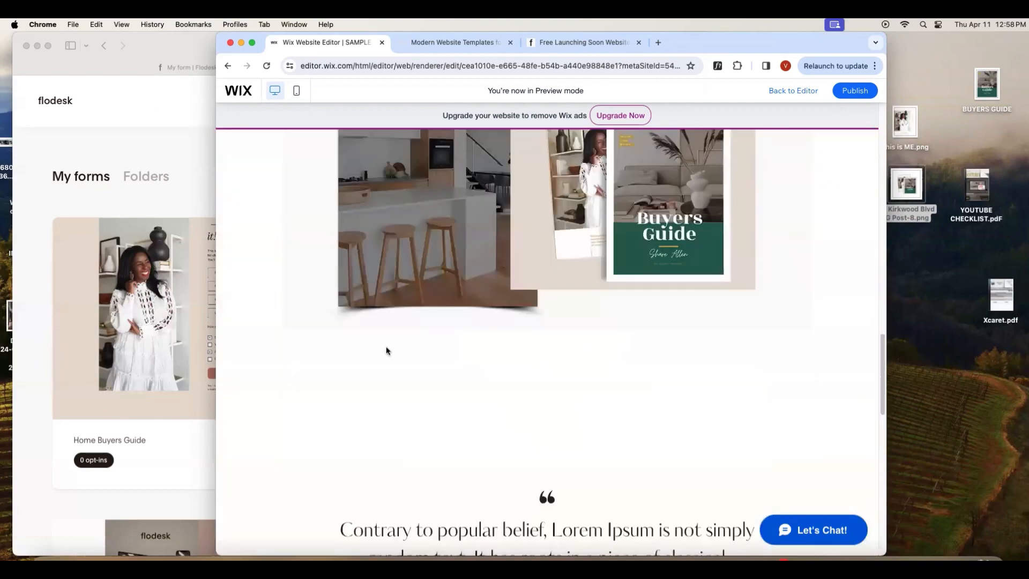
{"action": "left_click", "coordinate": [811, 92]}
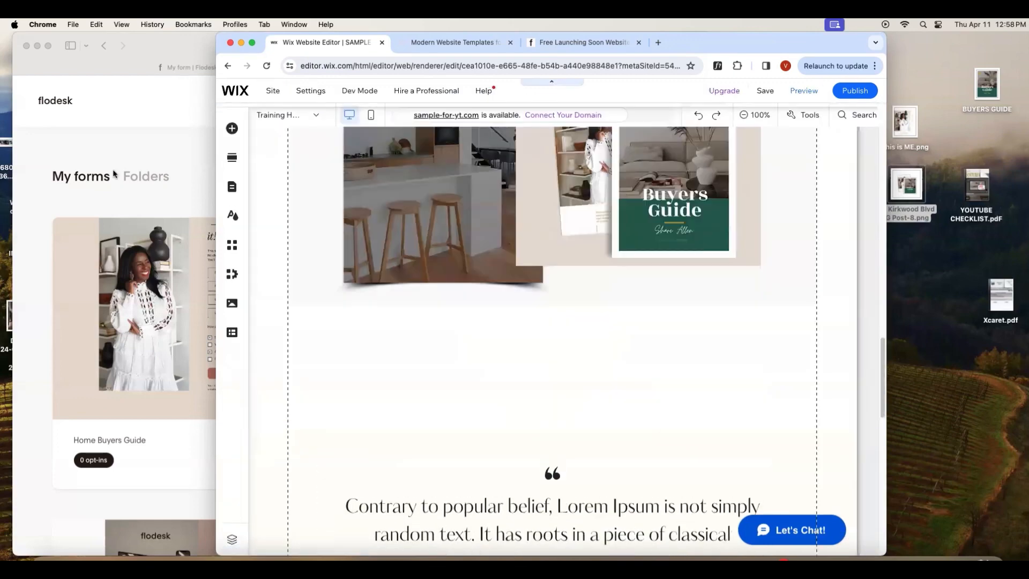
- Switch to Flodesk, start a new form, and look through the link-in-bio templates
{"action": "left_click", "coordinate": [152, 171]}
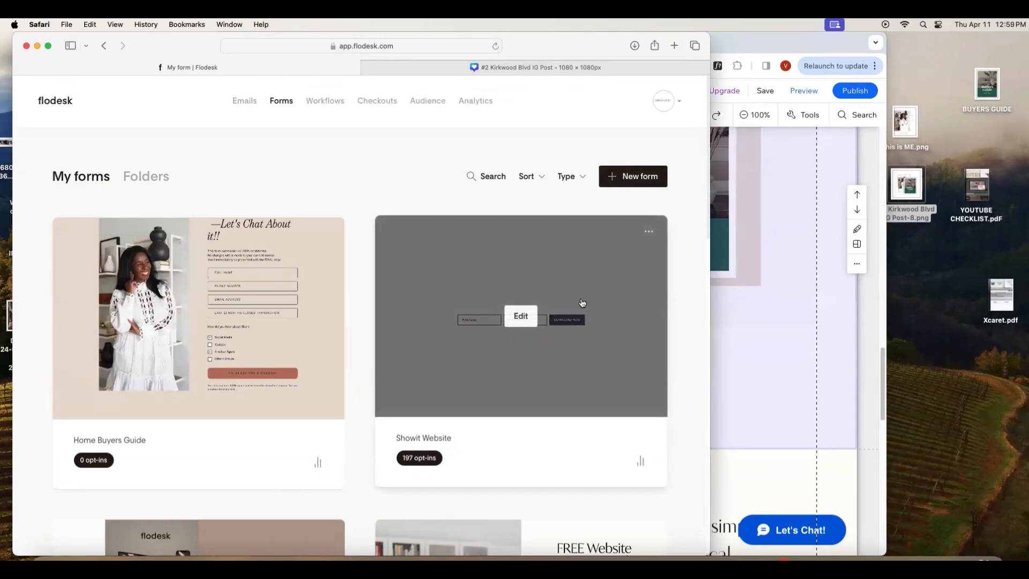
{"action": "left_click", "coordinate": [617, 184]}
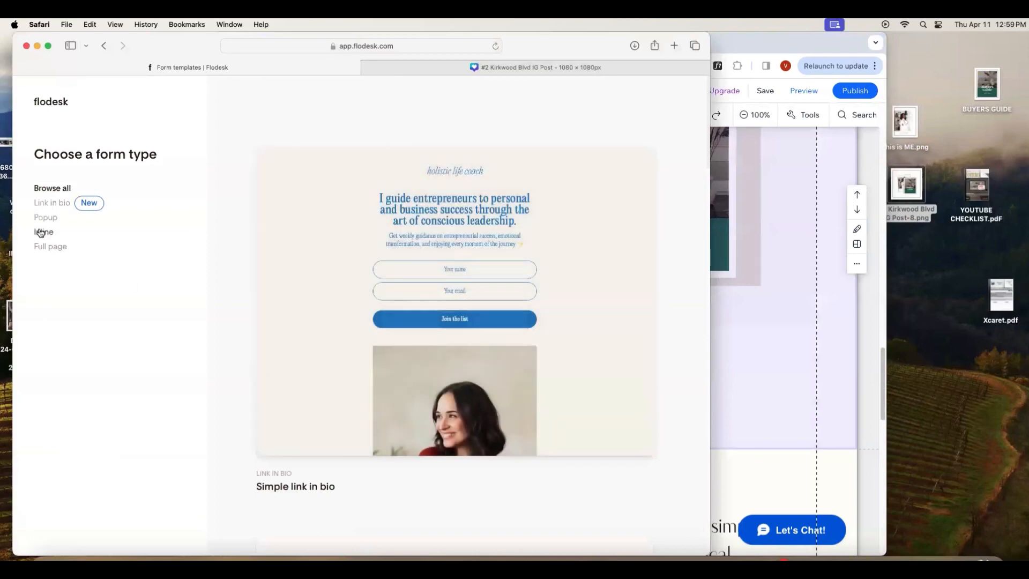
{"action": "scroll", "coordinate": [238, 366], "scroll_direction": "down", "scroll_amount": 15}
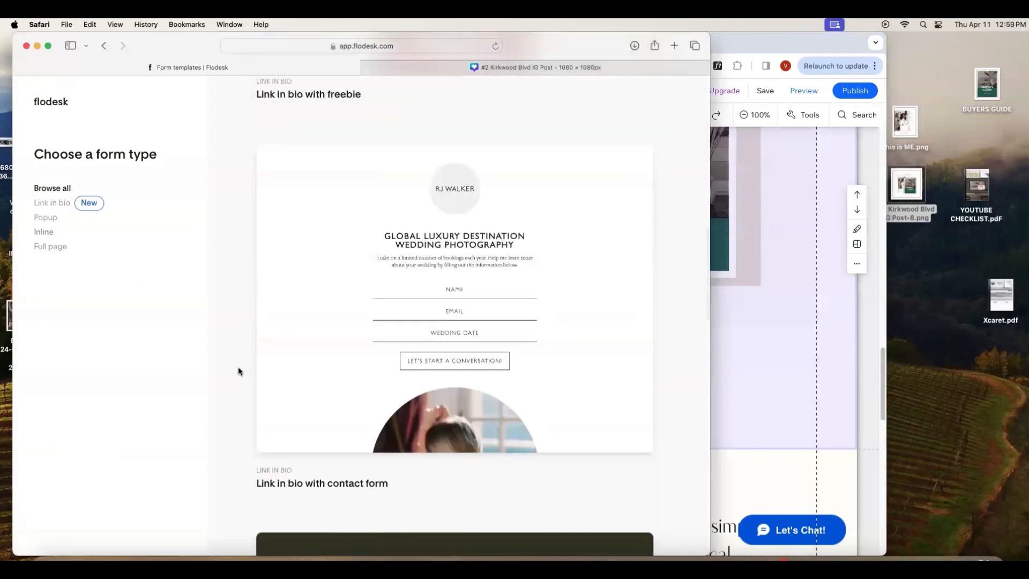
{"action": "scroll", "coordinate": [238, 366], "scroll_direction": "down", "scroll_amount": 6}
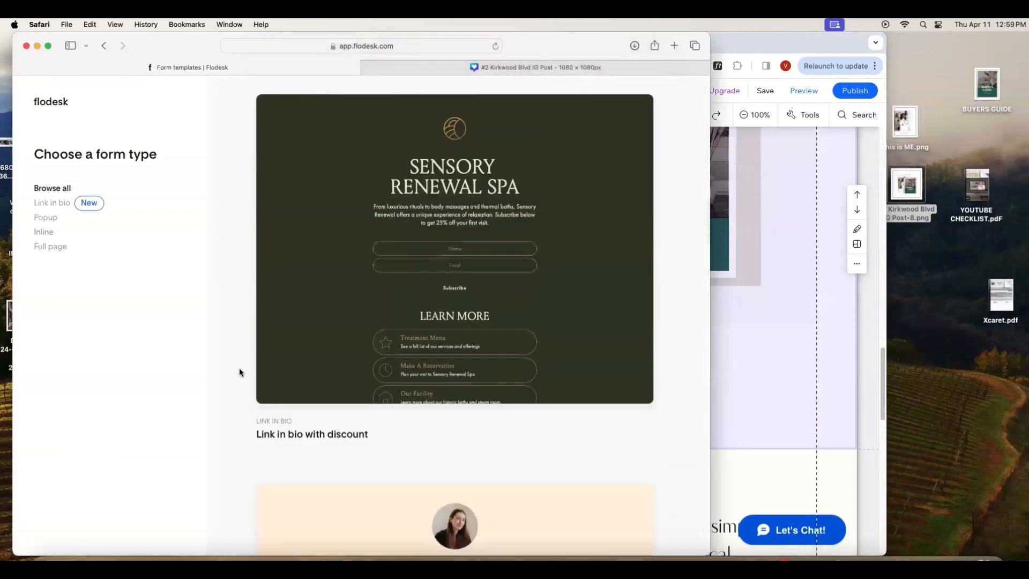
{"action": "scroll", "coordinate": [239, 367], "scroll_direction": "down", "scroll_amount": 5}
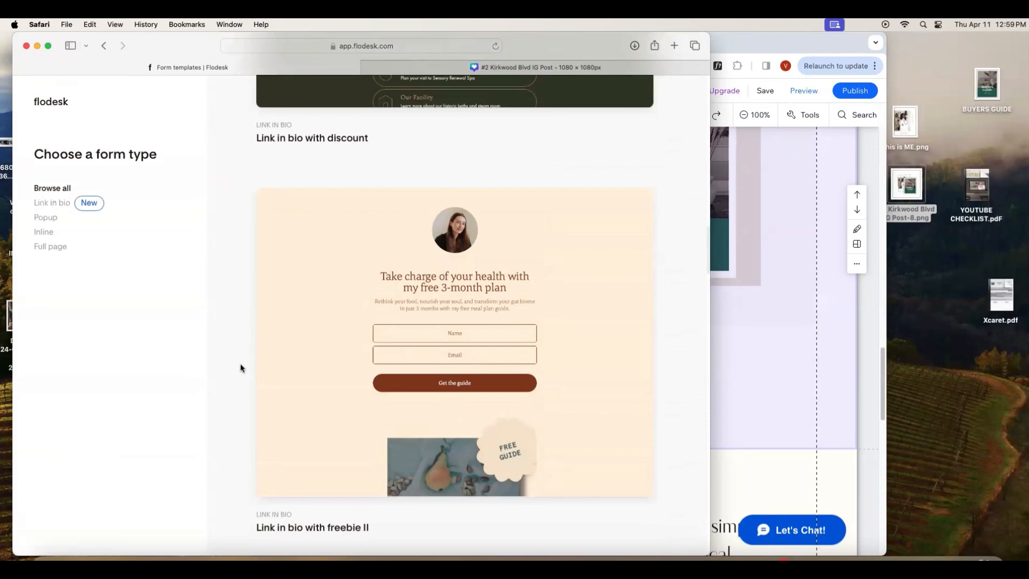
{"action": "scroll", "coordinate": [240, 364], "scroll_direction": "down", "scroll_amount": 6}
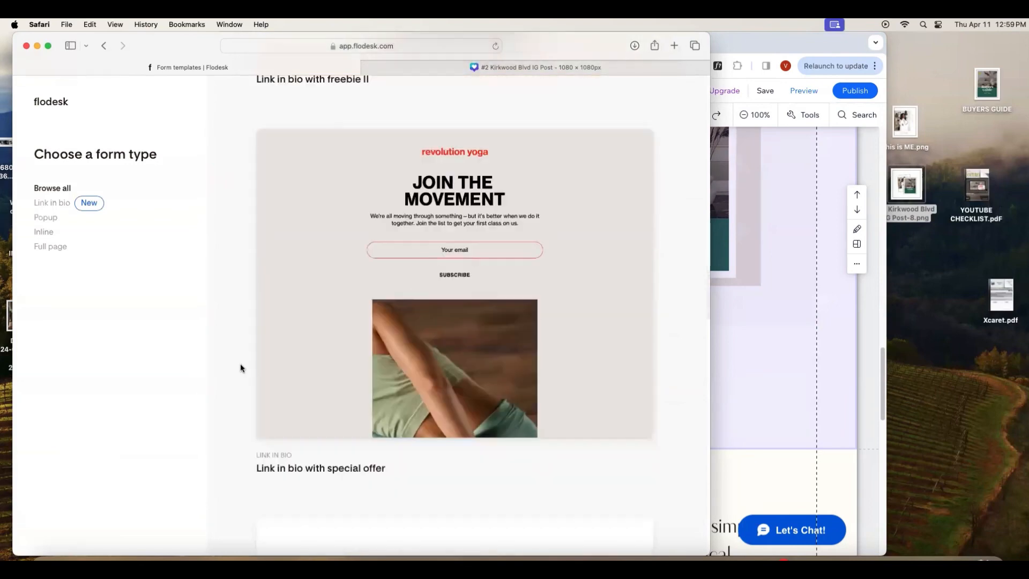
- Limit the form templates to the Inline type and examine the ribbon banner and inline designs
{"action": "left_click", "coordinate": [43, 232]}
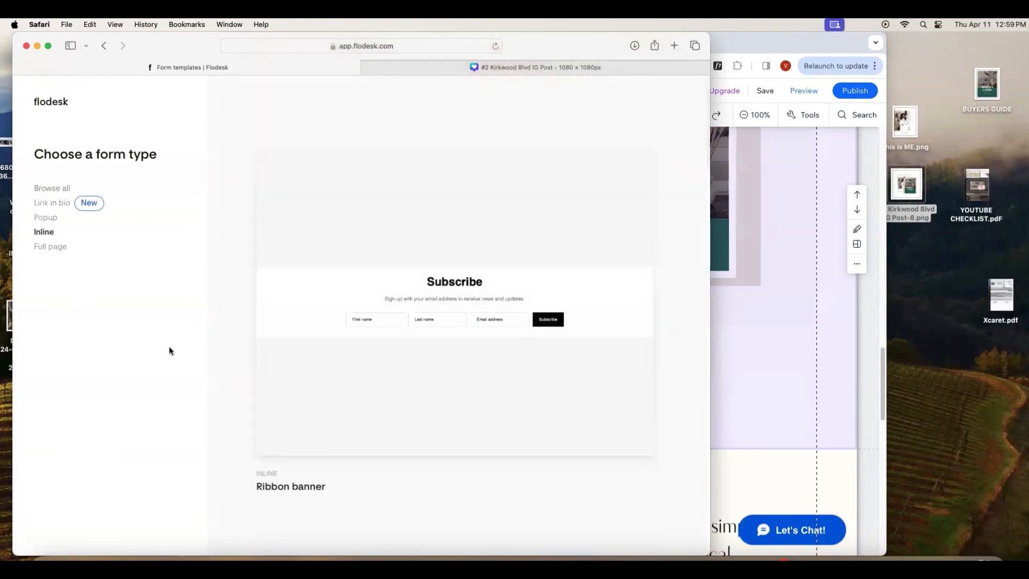
{"action": "scroll", "coordinate": [229, 361], "scroll_direction": "down", "scroll_amount": 5}
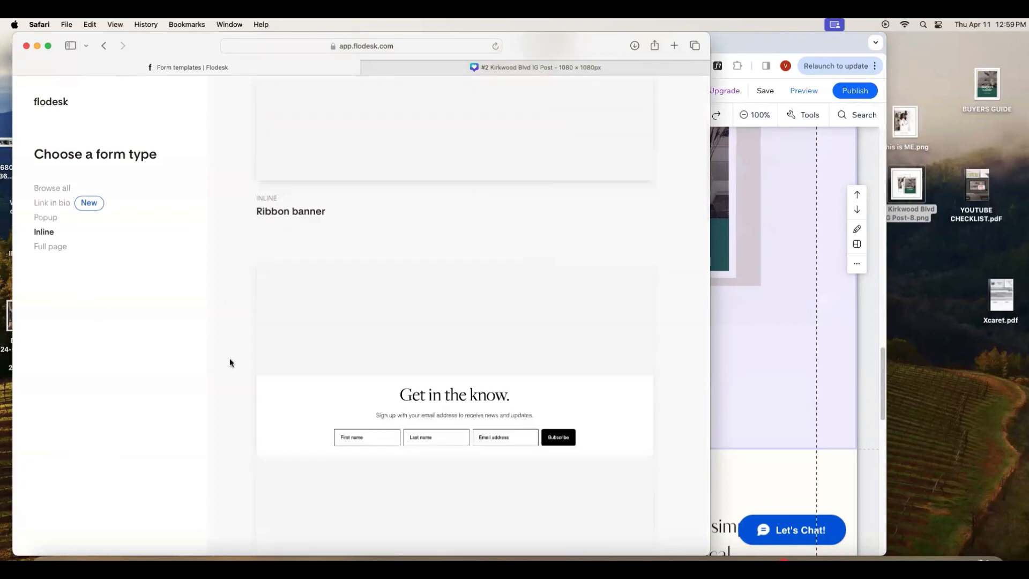
{"action": "scroll", "coordinate": [230, 360], "scroll_direction": "down", "scroll_amount": 3}
{"action": "mouse_move", "coordinate": [457, 291]}
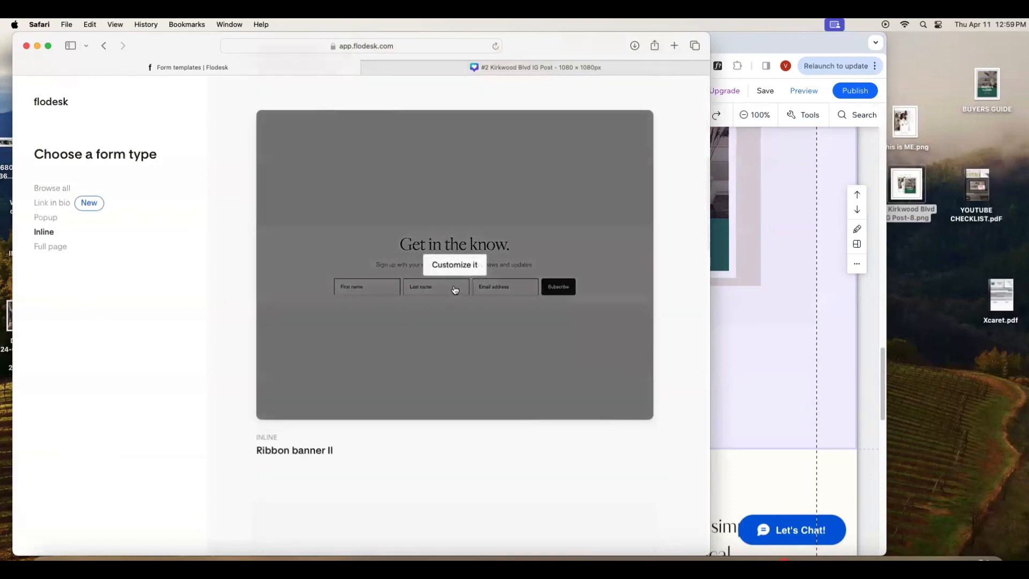
{"action": "scroll", "coordinate": [494, 285], "scroll_direction": "down", "scroll_amount": 6}
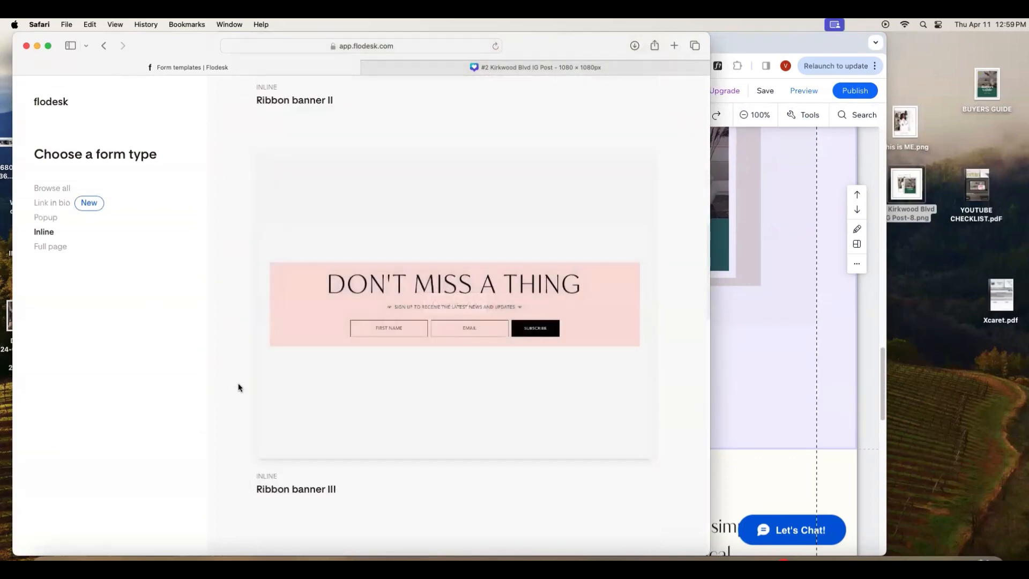
{"action": "scroll", "coordinate": [281, 402], "scroll_direction": "down", "scroll_amount": 5}
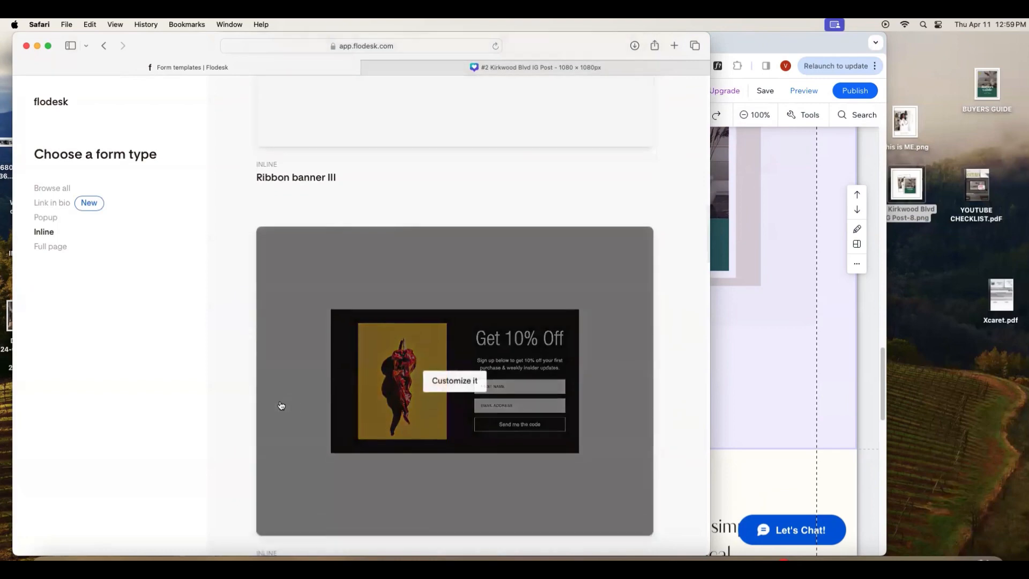
{"action": "scroll", "coordinate": [281, 406], "scroll_direction": "down", "scroll_amount": 20}
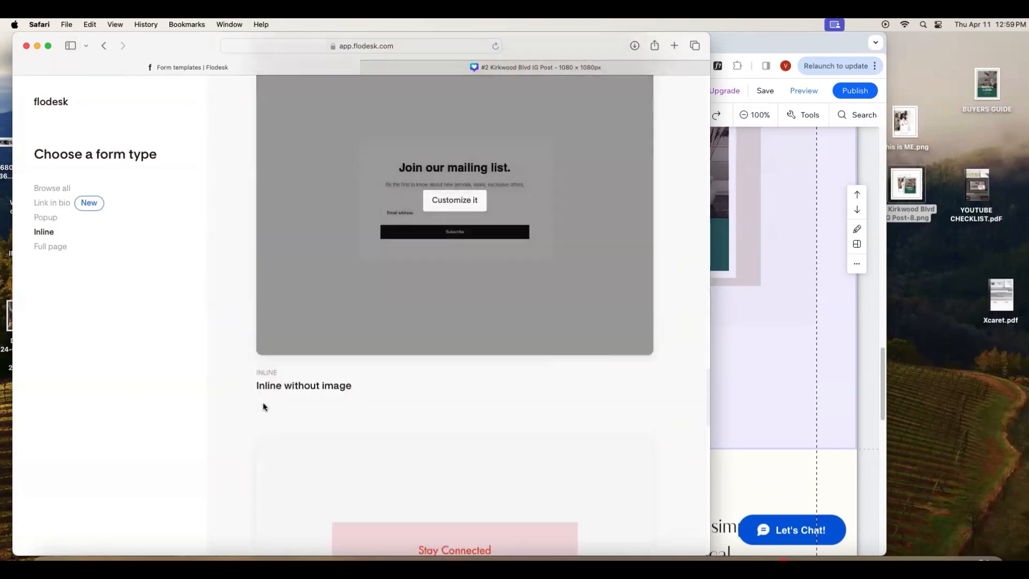
{"action": "scroll", "coordinate": [257, 402], "scroll_direction": "down", "scroll_amount": 6}
- Check the blank space below the Buyers Guide image in Wix, then return to Flodesk and review the inline templates back to Ribbon banner III
{"action": "left_click", "coordinate": [753, 350]}
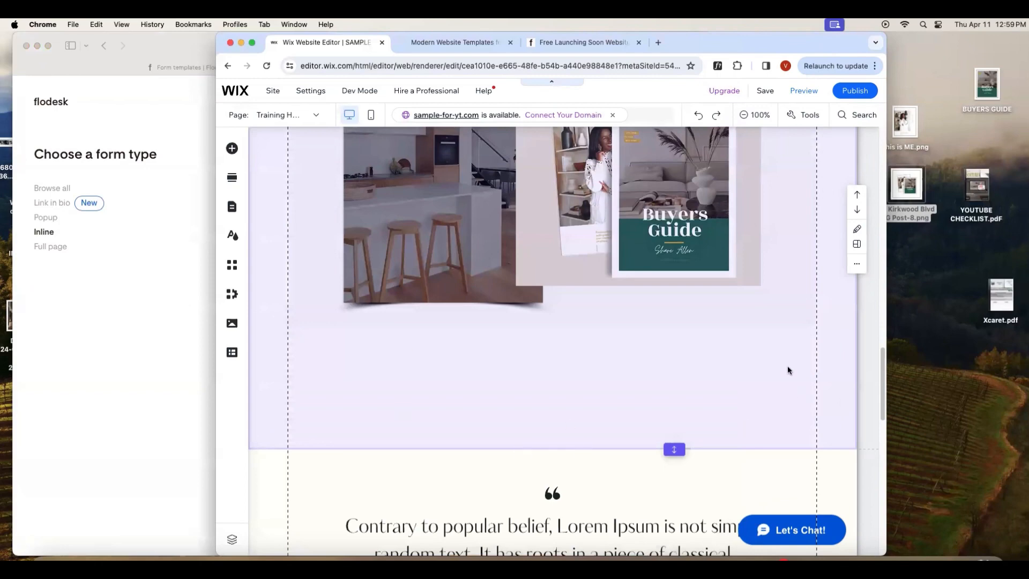
{"action": "left_click", "coordinate": [186, 349]}
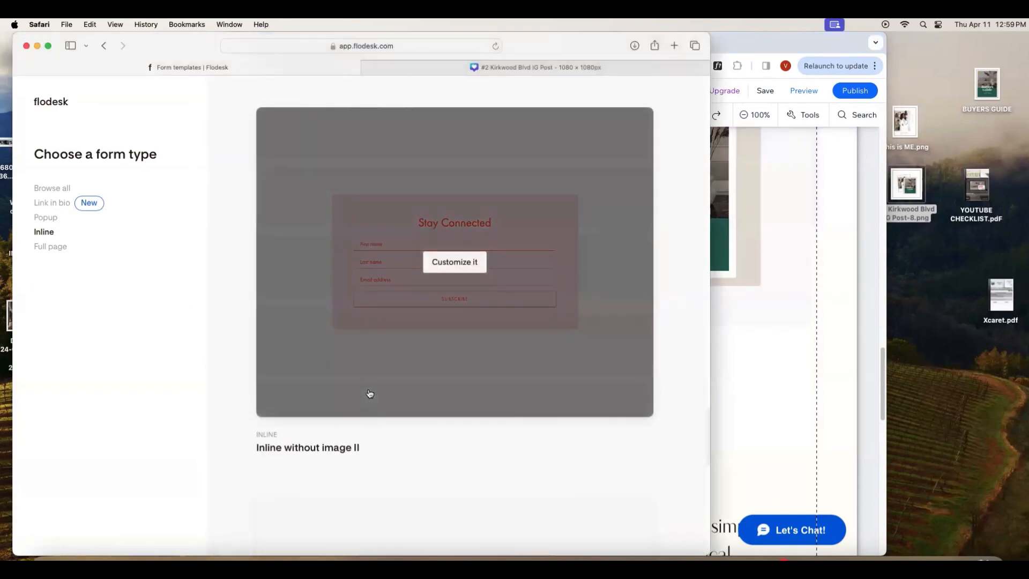
{"action": "scroll", "coordinate": [381, 389], "scroll_direction": "down", "scroll_amount": 6}
{"action": "scroll", "coordinate": [279, 395], "scroll_direction": "down", "scroll_amount": 20}
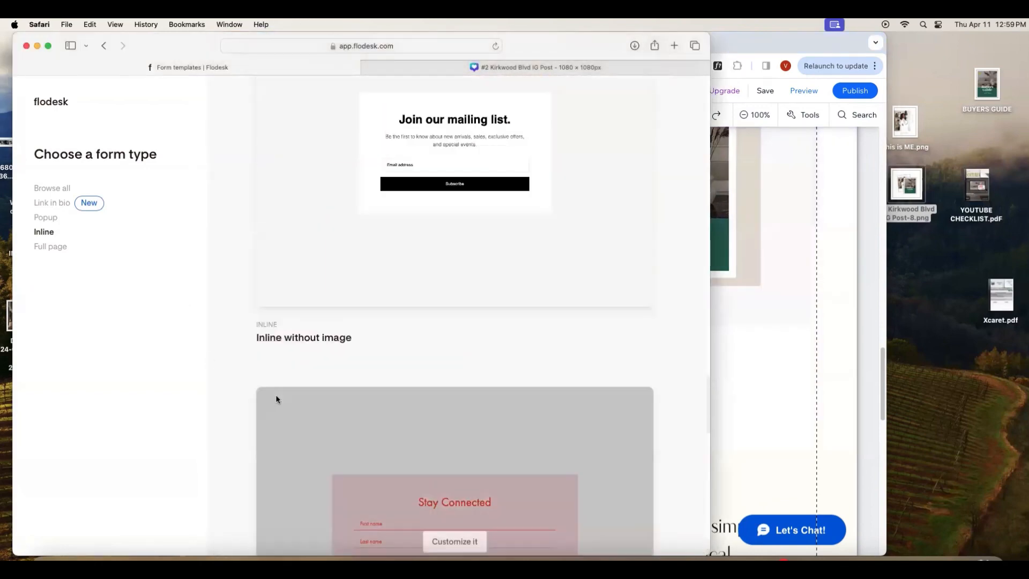
{"action": "scroll", "coordinate": [276, 396], "scroll_direction": "down", "scroll_amount": 20}
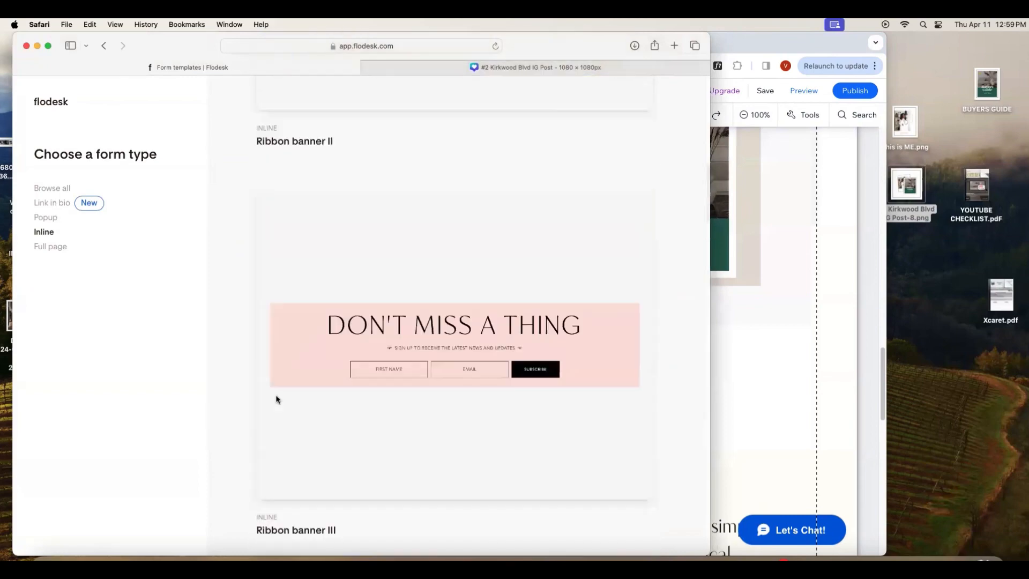
- Create a form from the Ribbon banner III template and assign its subscribers to the Possible Buyers segment
{"action": "left_click", "coordinate": [472, 344]}
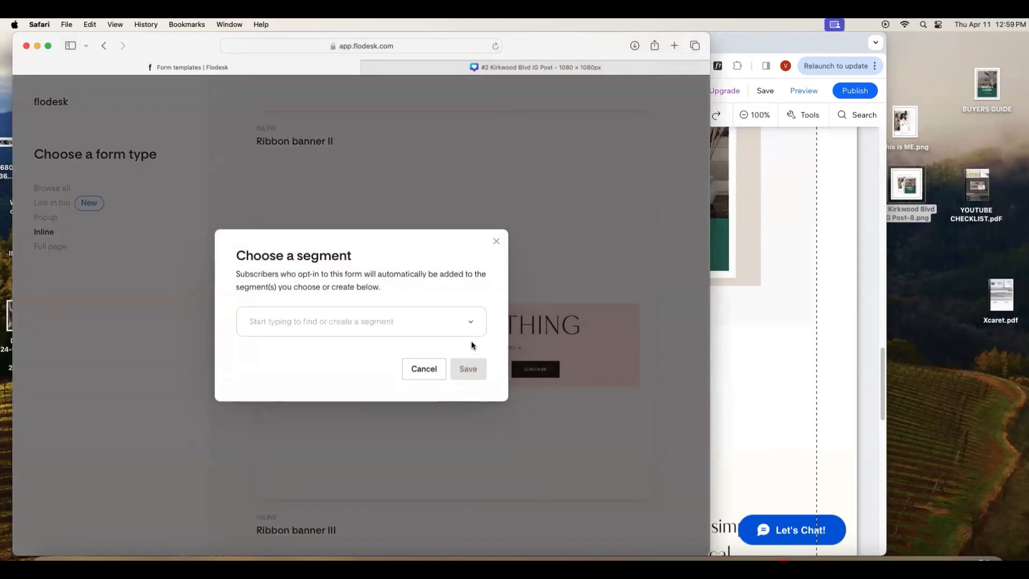
{"action": "left_click", "coordinate": [464, 323]}
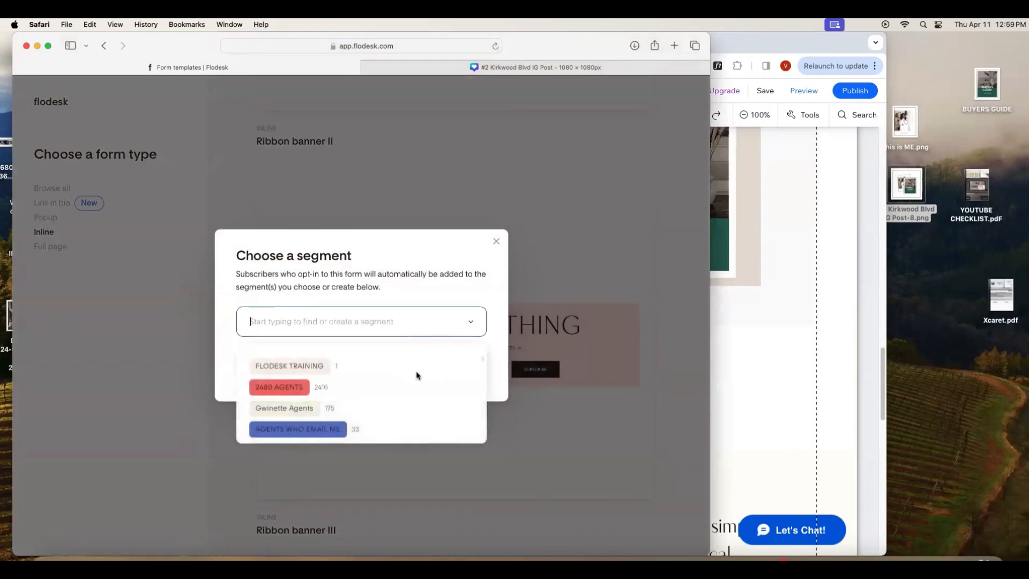
{"action": "scroll", "coordinate": [377, 406], "scroll_direction": "down", "scroll_amount": 10}
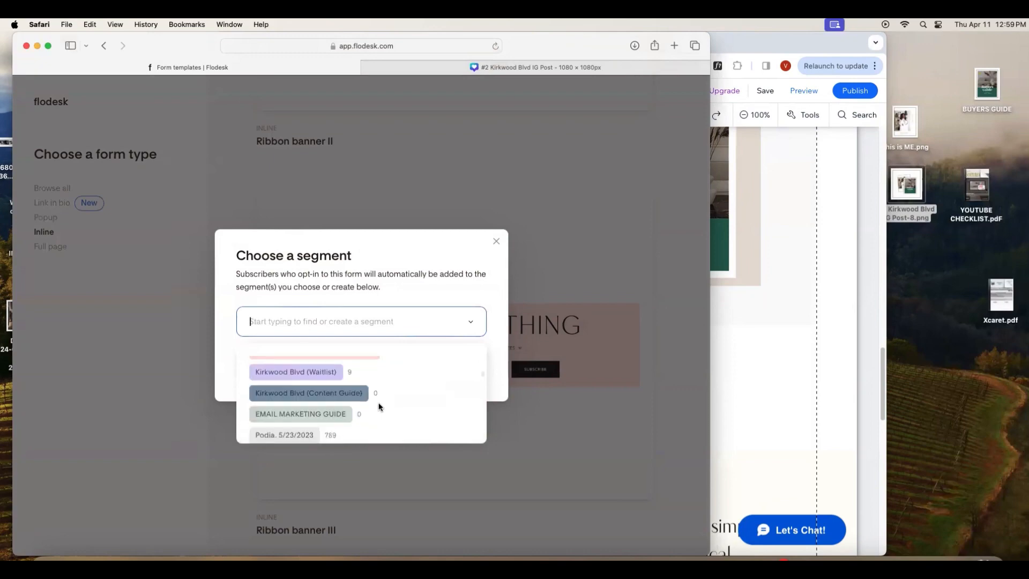
{"action": "scroll", "coordinate": [378, 407], "scroll_direction": "down", "scroll_amount": 5}
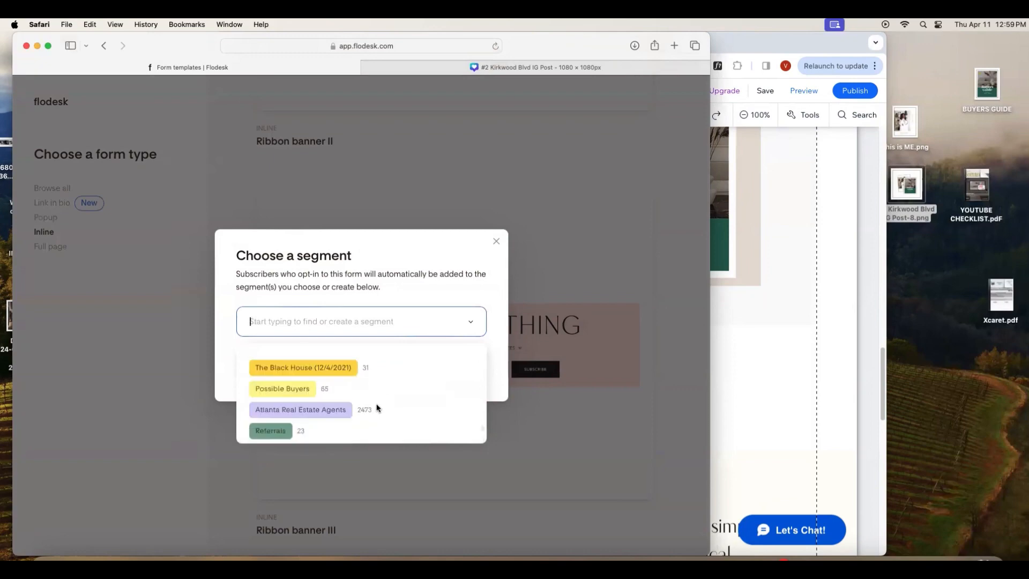
{"action": "left_click", "coordinate": [282, 391]}
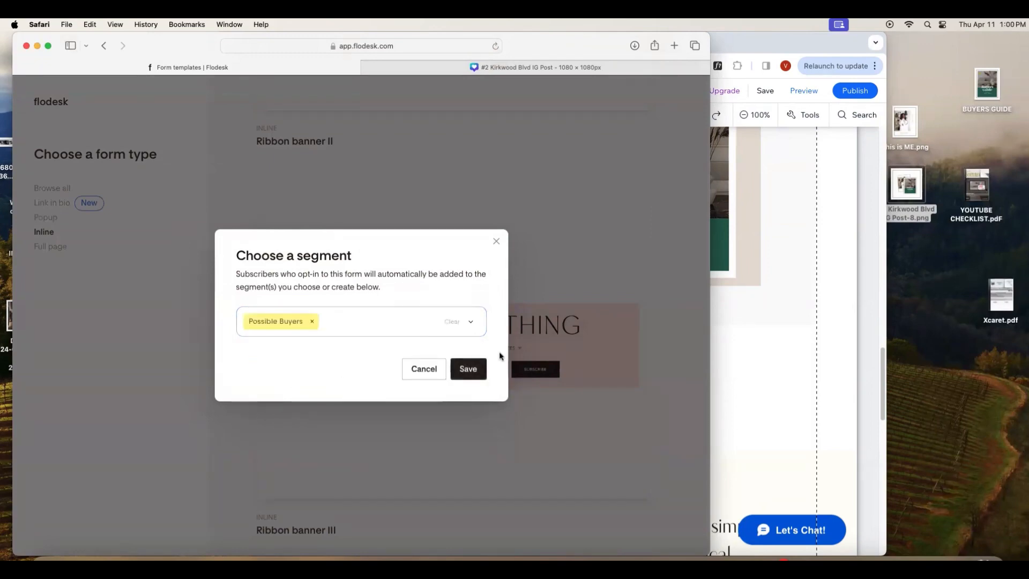
{"action": "left_click", "coordinate": [468, 370]}
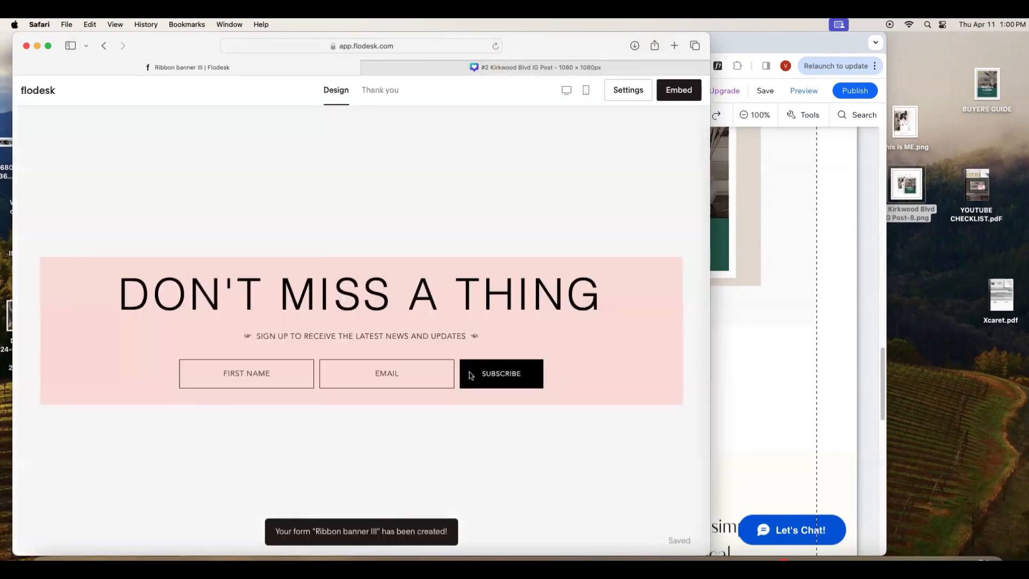
- Remove the form's pink canvas color by setting it to No color
{"action": "left_click", "coordinate": [638, 284]}
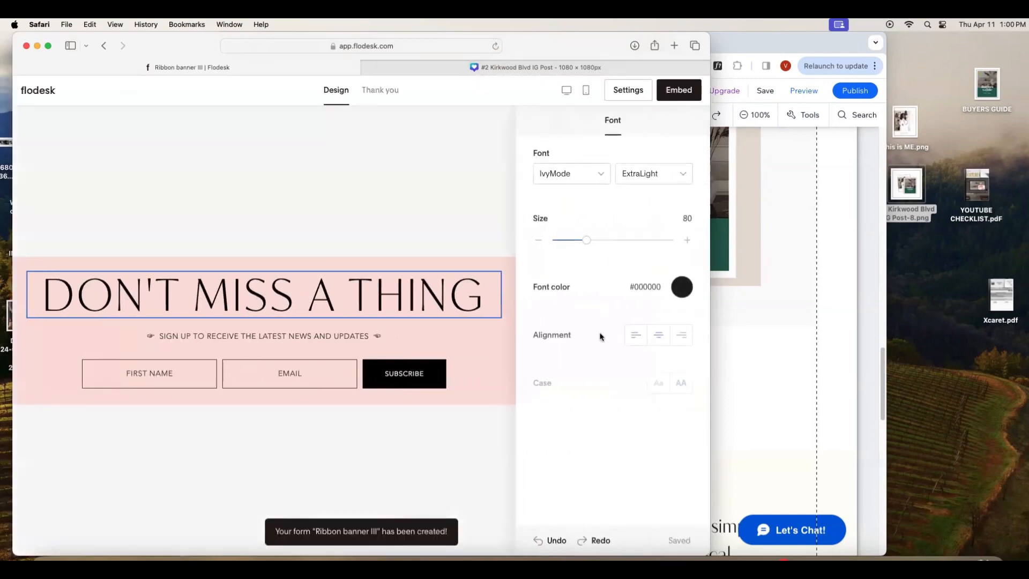
{"action": "left_click", "coordinate": [497, 375]}
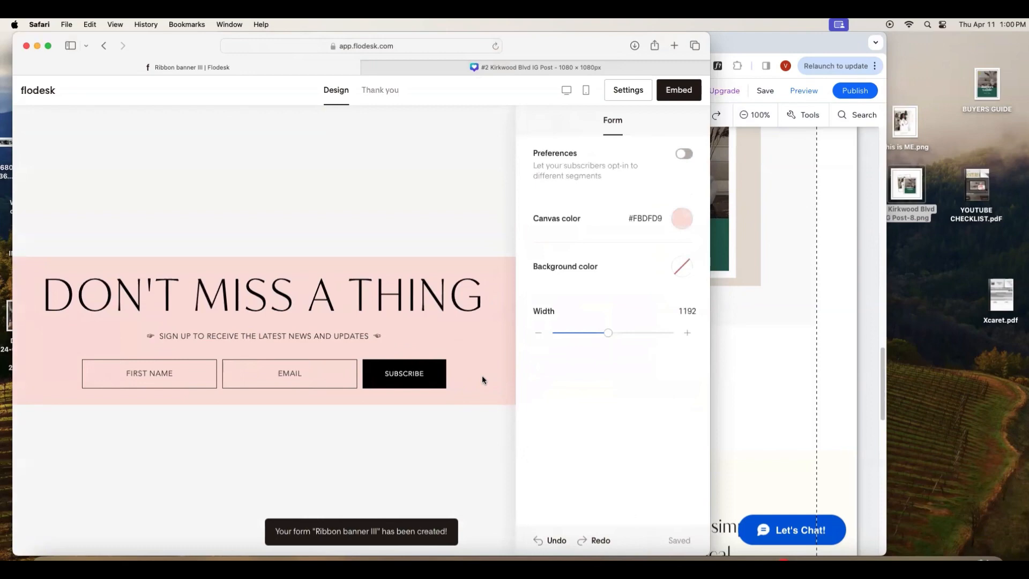
{"action": "left_click", "coordinate": [681, 218]}
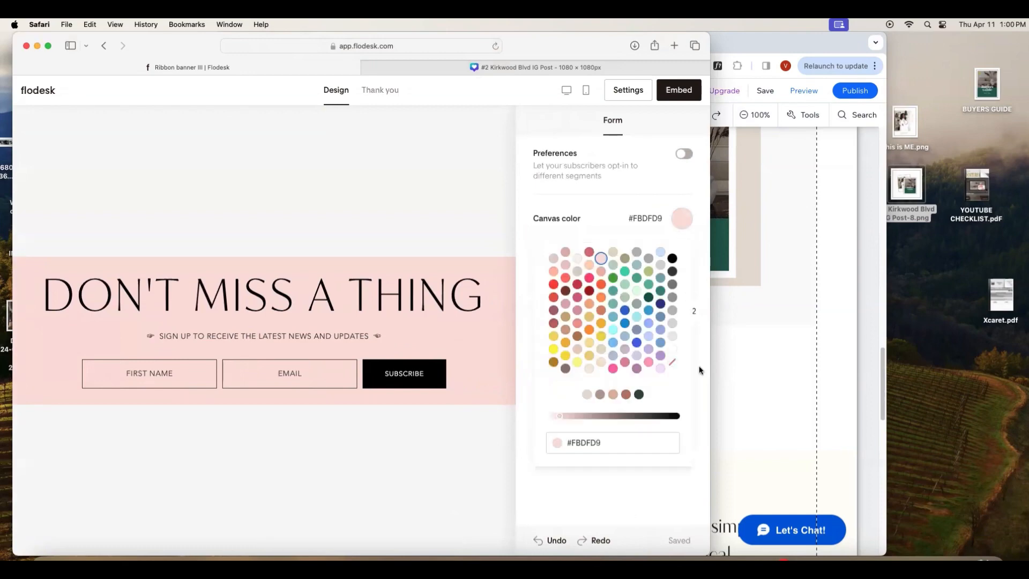
{"action": "left_click", "coordinate": [672, 363]}
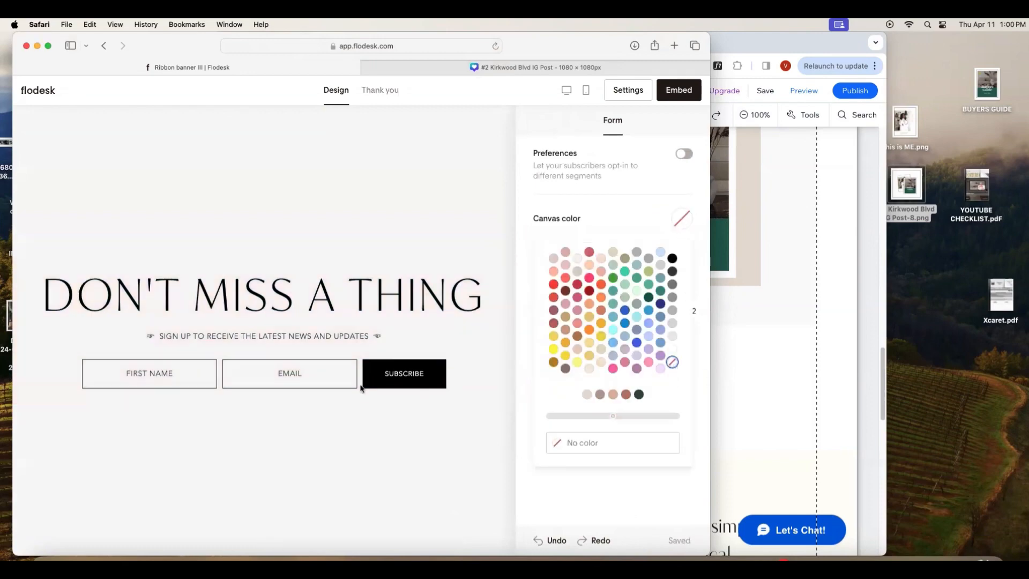
- Replace the form heading with "GRAB YOUR BUYERS GUIDE HERE" and reduce its font size to 41
{"action": "triple_click", "coordinate": [386, 295]}
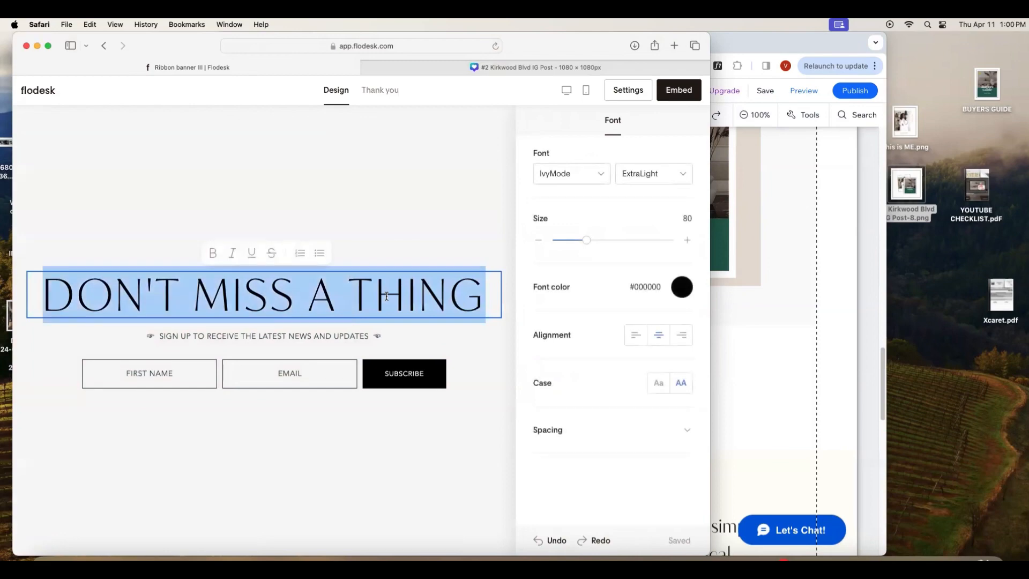
{"action": "type", "text": "GRAB YOUR BUYERS GUIDE HERE"}
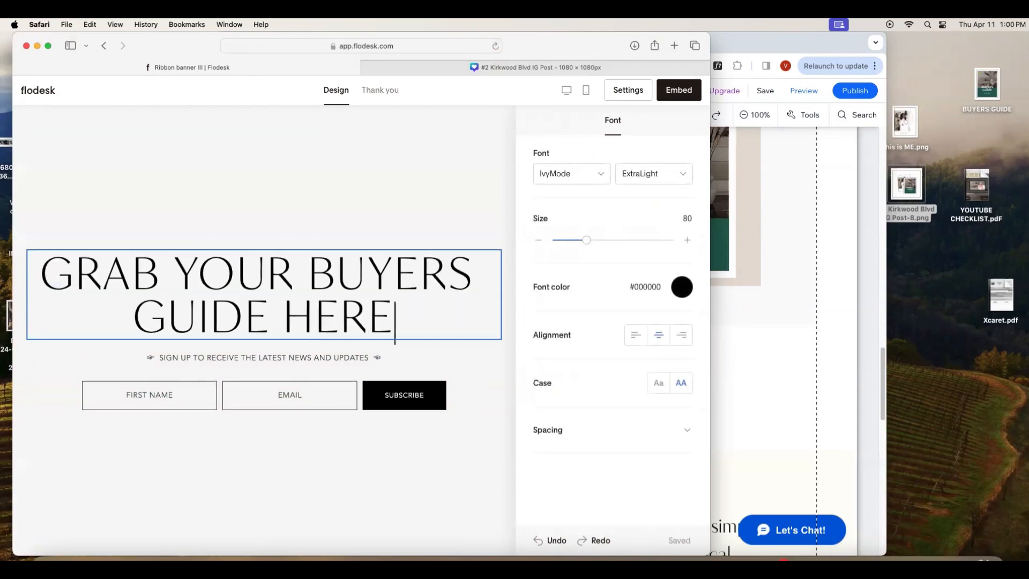
{"action": "left_click_drag", "start_coordinate": [589, 241], "coordinate": [573, 241]}
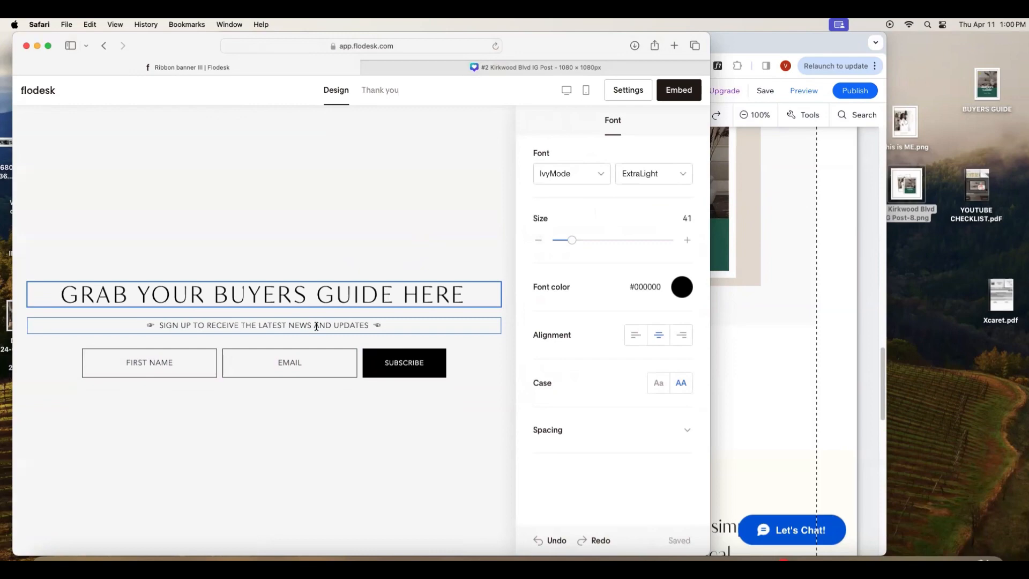
- Add a Last name field to the form and place it between the First Name and Email fields
{"action": "left_click", "coordinate": [401, 360]}
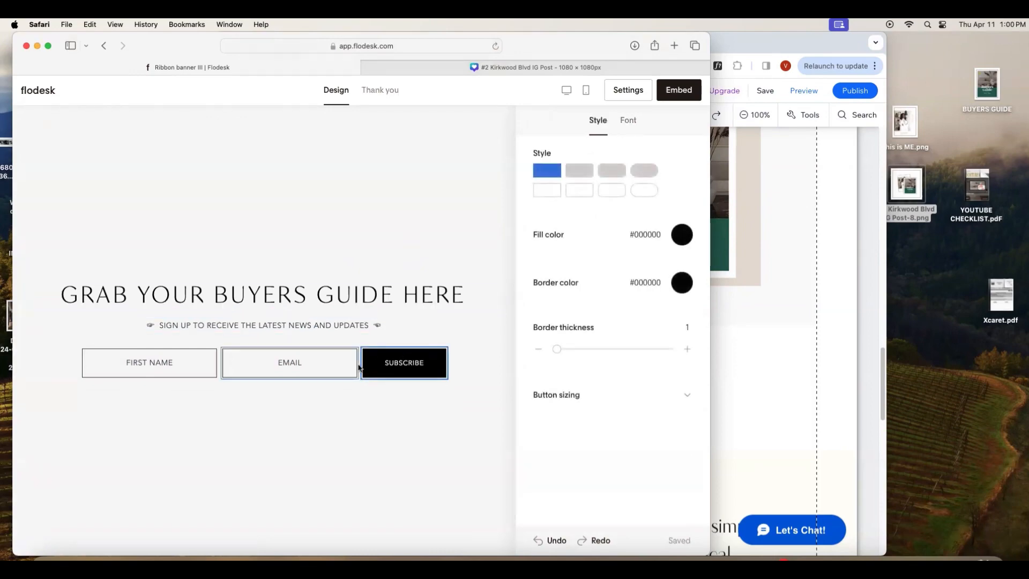
{"action": "left_click", "coordinate": [172, 364]}
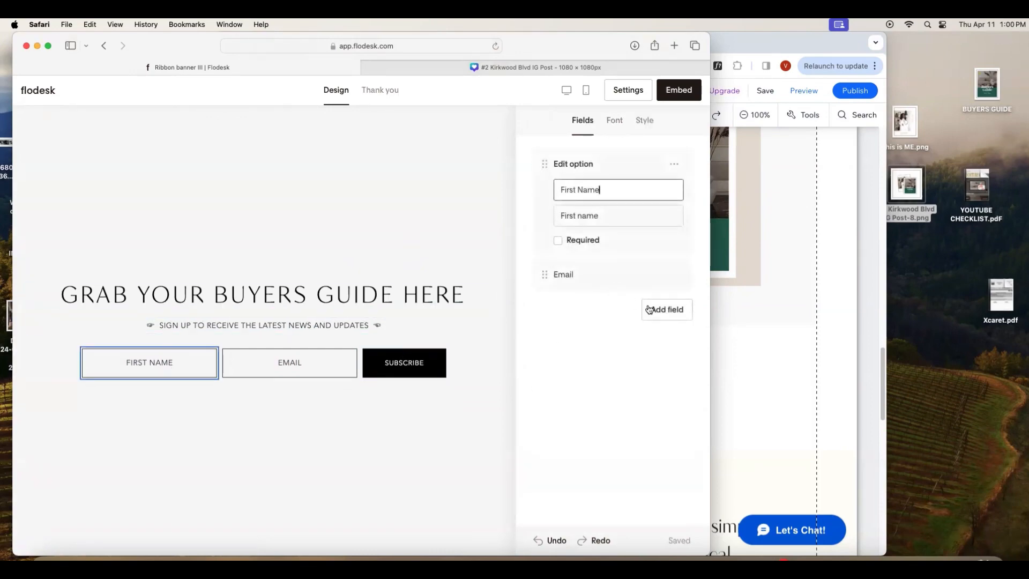
{"action": "left_click", "coordinate": [649, 309]}
{"action": "left_click", "coordinate": [635, 335]}
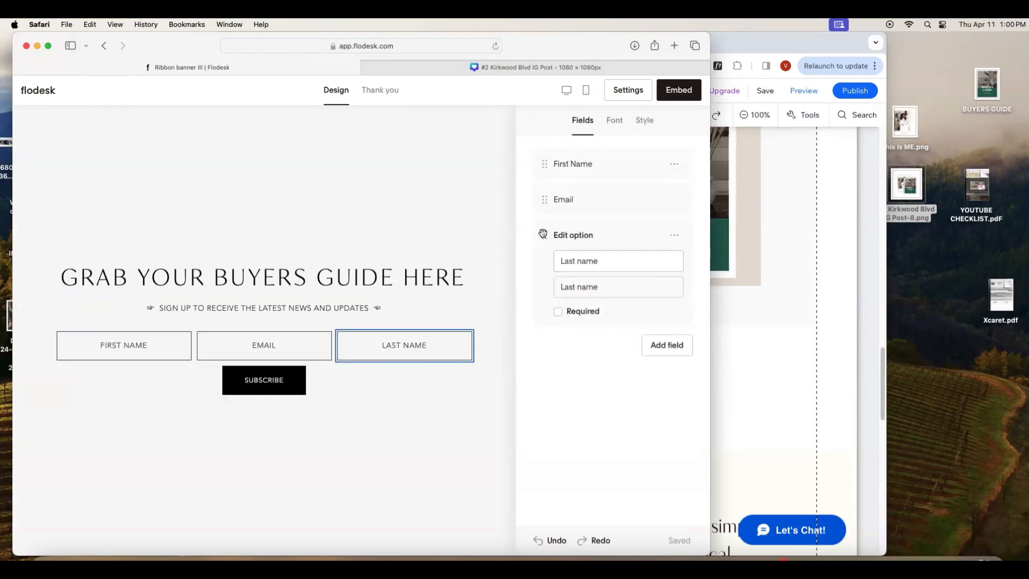
{"action": "left_click_drag", "start_coordinate": [544, 235], "coordinate": [584, 214]}
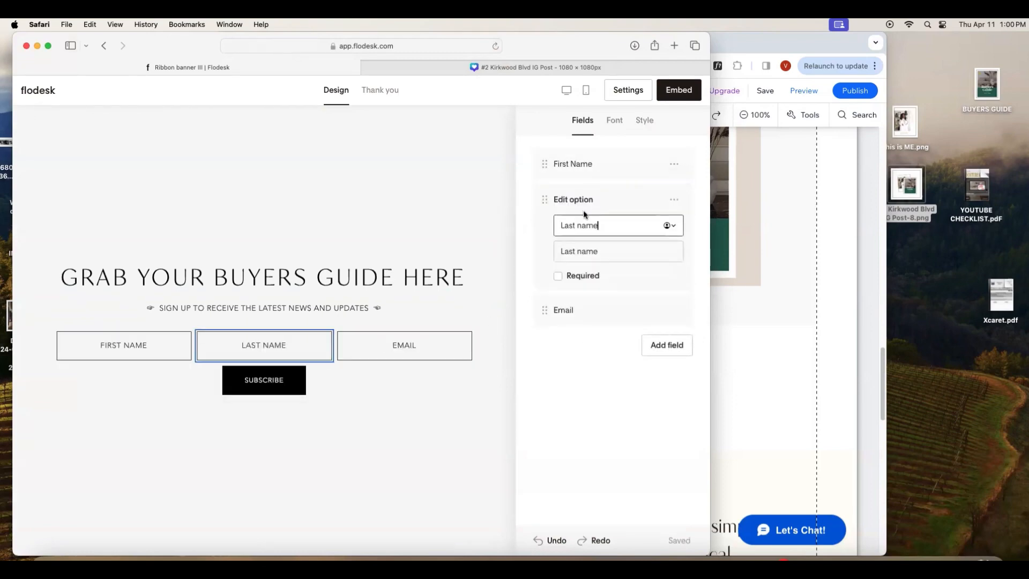
{"action": "left_click", "coordinate": [373, 393]}
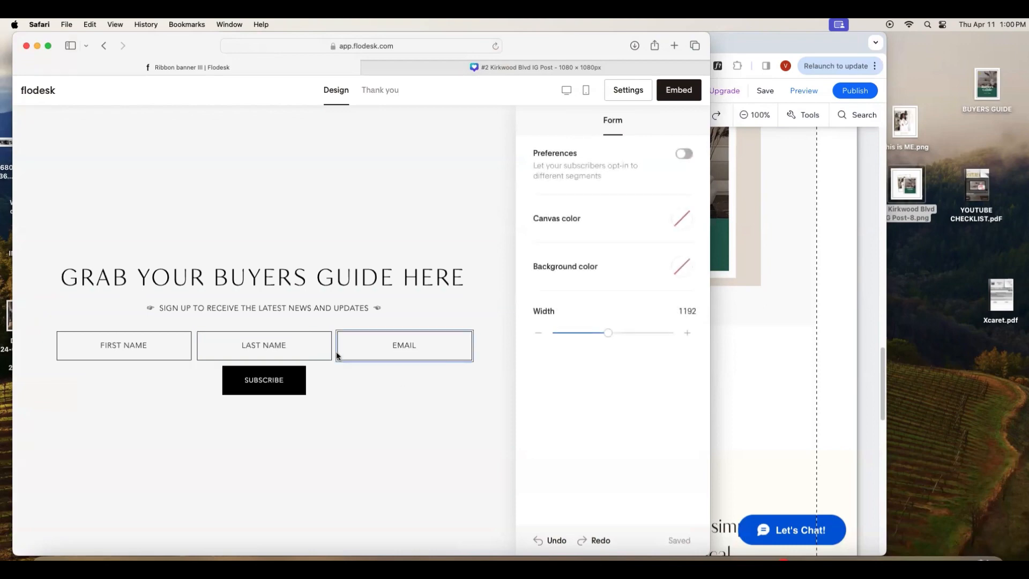
{"action": "left_click", "coordinate": [422, 345]}
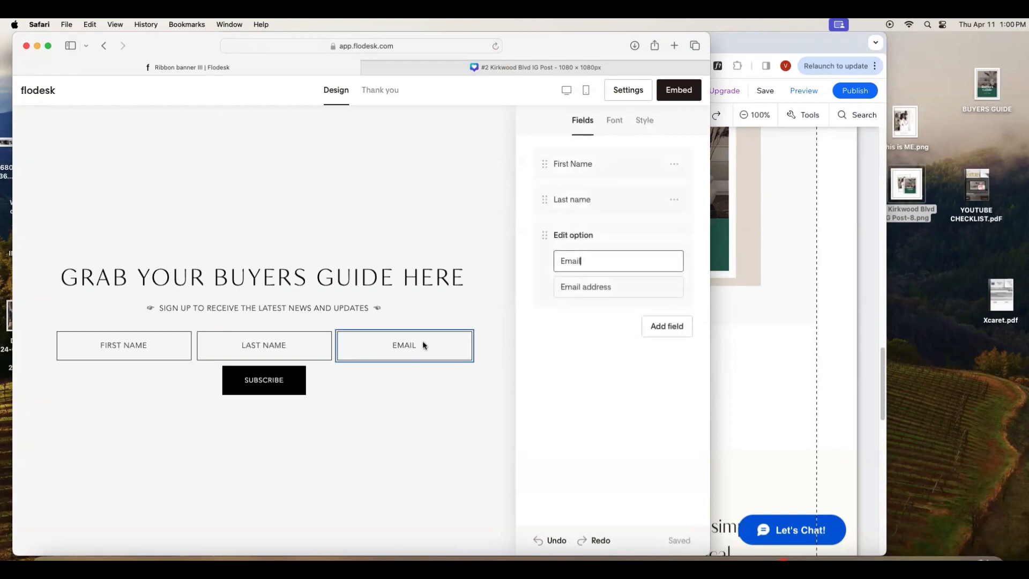
- Review the Last name field's options and mark the First Name field as required
{"action": "left_click", "coordinate": [580, 202]}
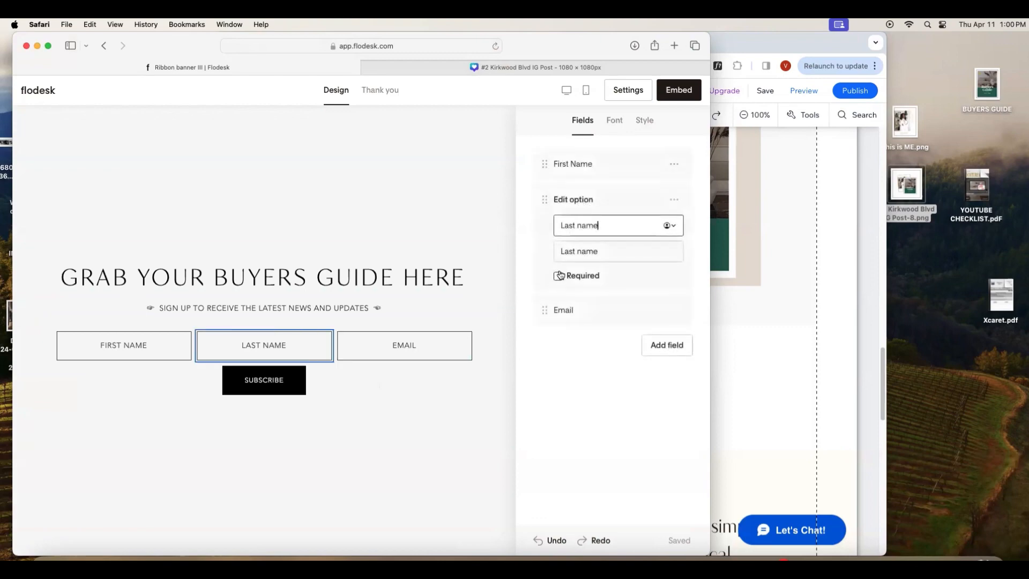
{"action": "left_click", "coordinate": [584, 165]}
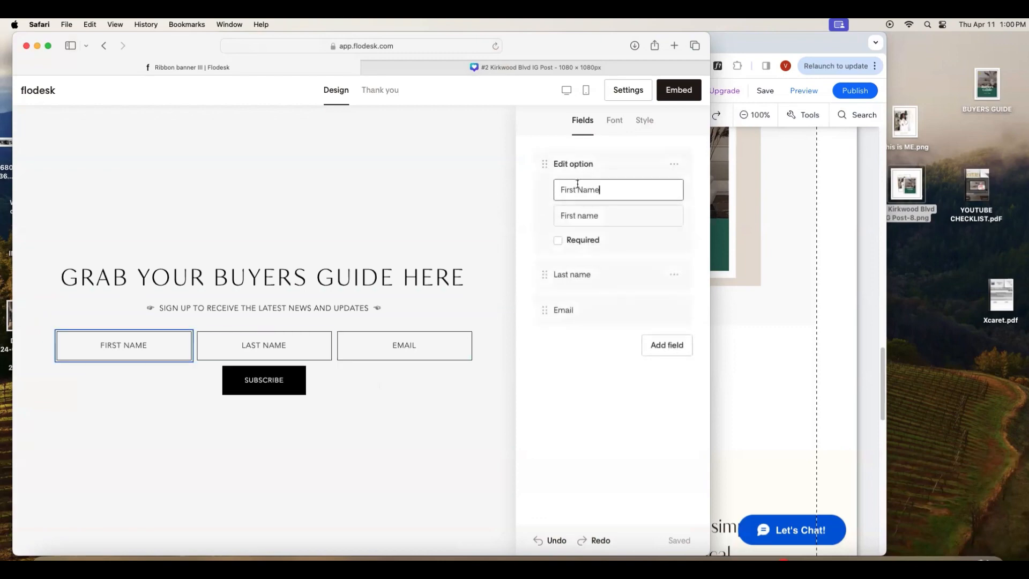
{"action": "left_click", "coordinate": [557, 241]}
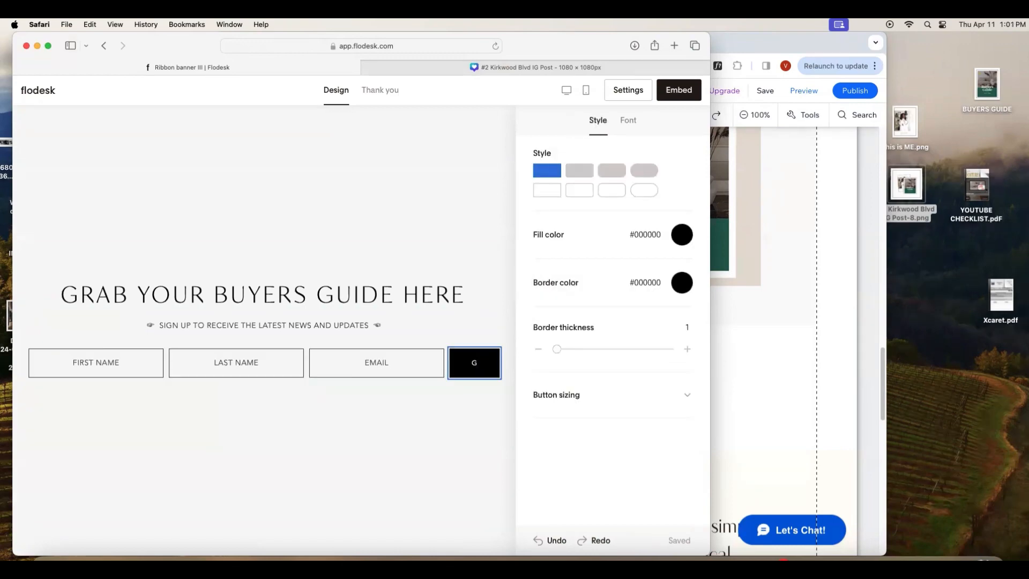
- Replace the form's submit button text with "ON ITS WAY"
{"action": "type", "text": "UIDE"}
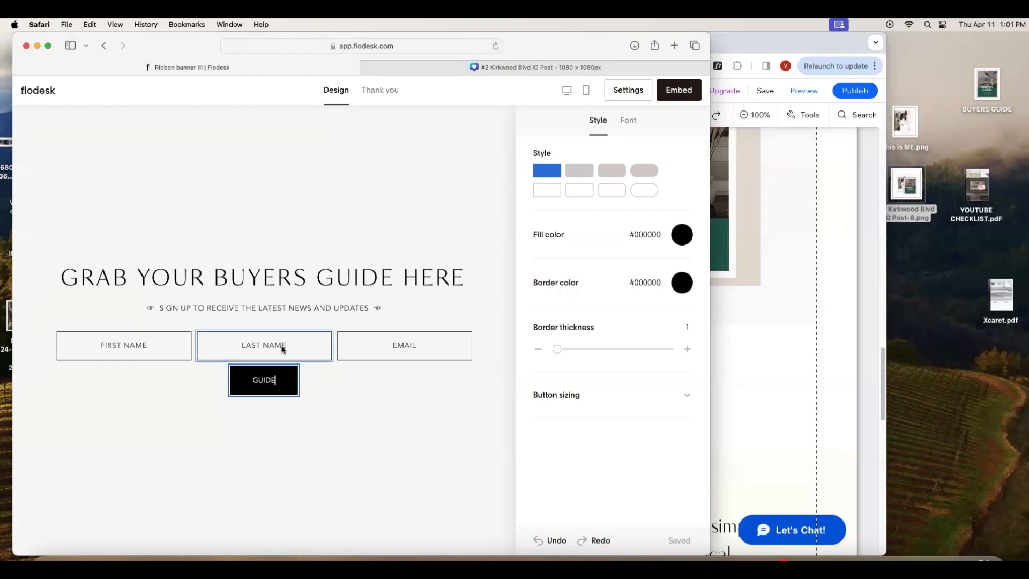
{"action": "key", "text": "BackSpace"}
{"action": "key", "text": "BackSpace"}
{"action": "key", "text": "BackSpace"}
{"action": "key", "text": "BackSpace"}
{"action": "key", "text": "BackSpace"}
{"action": "type", "text": "ON"}
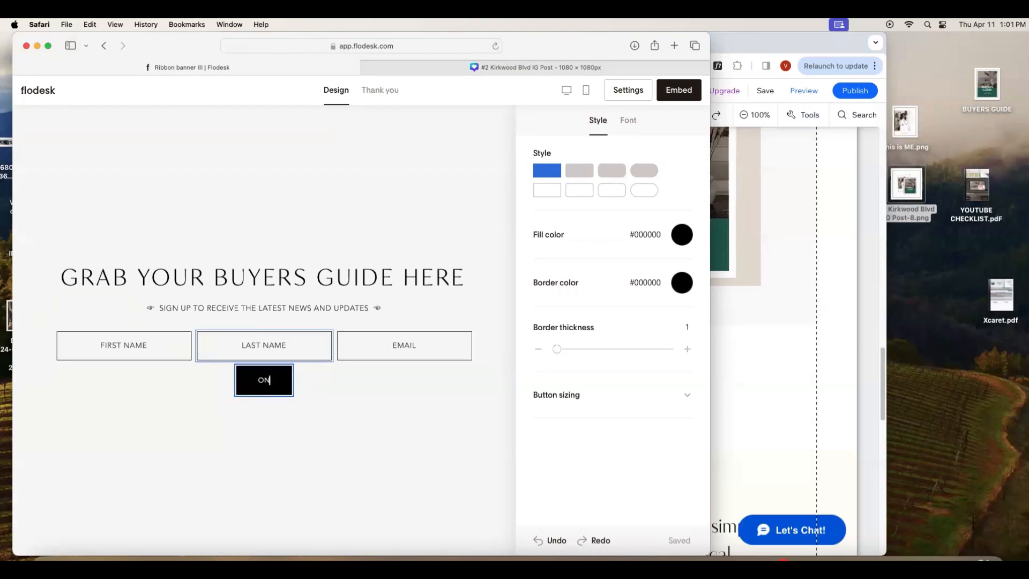
{"action": "type", "text": " ITS WAT"}
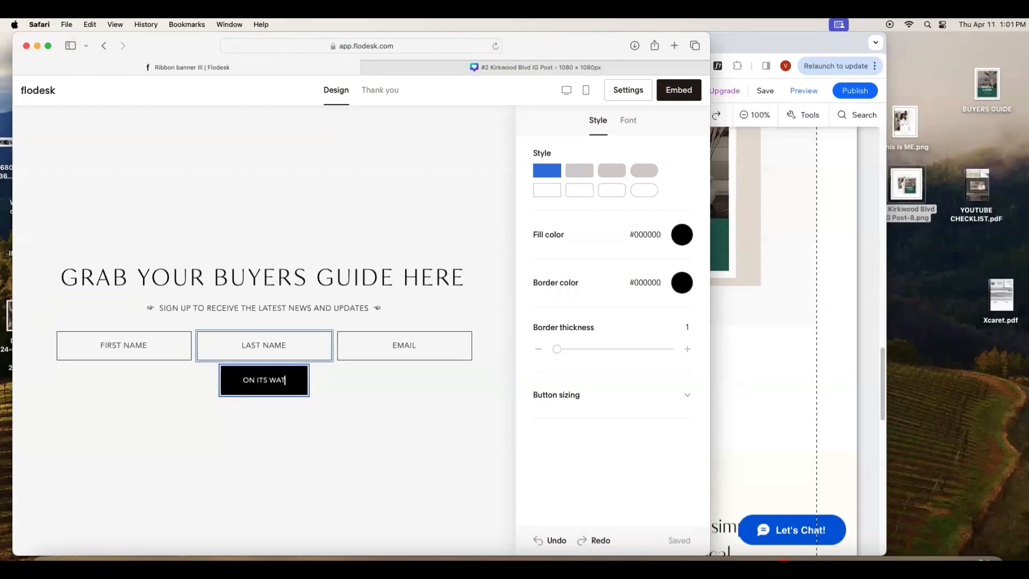
{"action": "key", "text": "BackSpace"}
{"action": "type", "text": "Y"}
{"action": "left_click", "coordinate": [383, 380]}
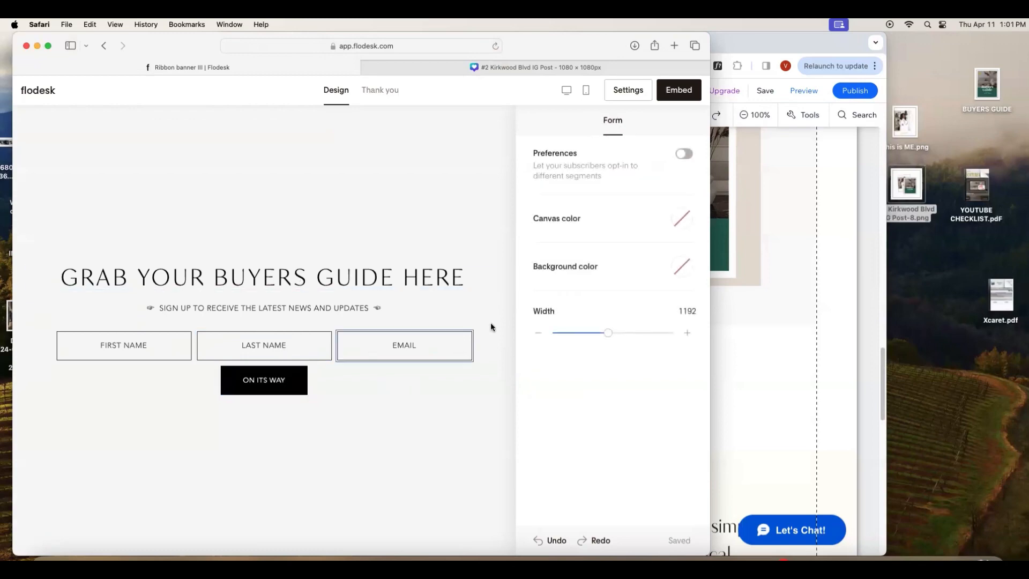
- Look over the form's embed codes and the Thank you page's success message and font settings, then return to the form design
{"action": "left_click", "coordinate": [682, 95]}
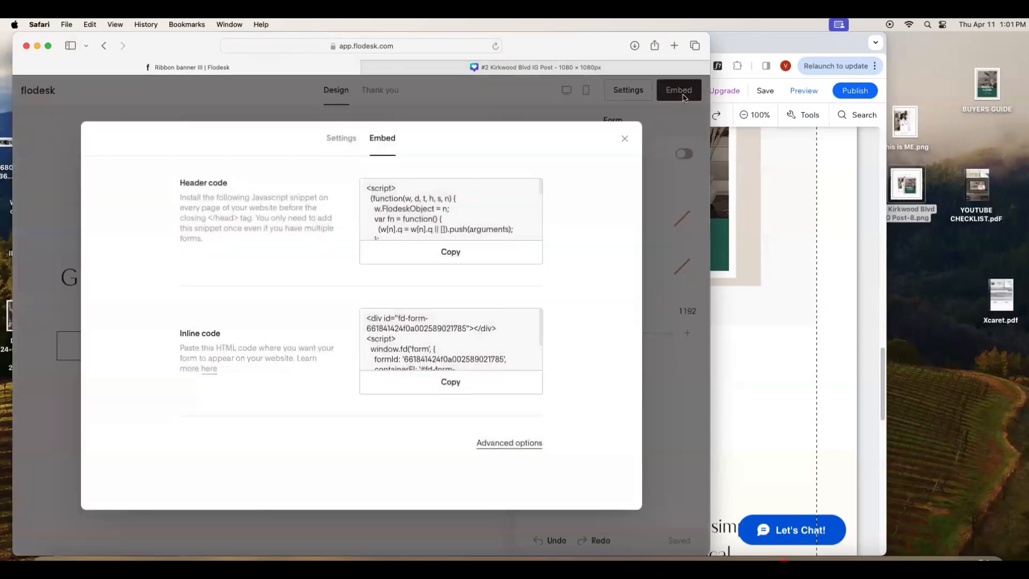
{"action": "left_click", "coordinate": [623, 139]}
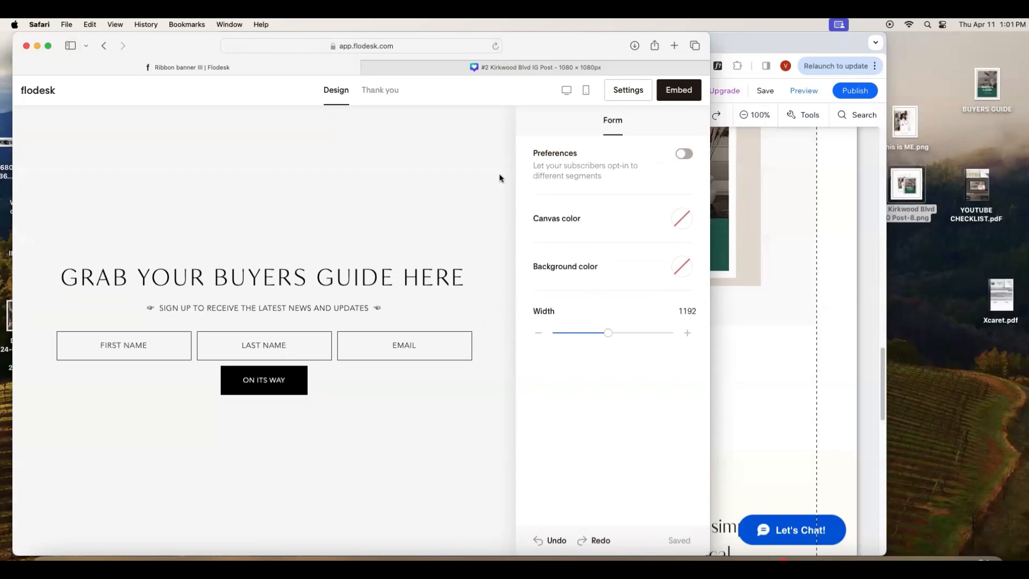
{"action": "left_click", "coordinate": [379, 90]}
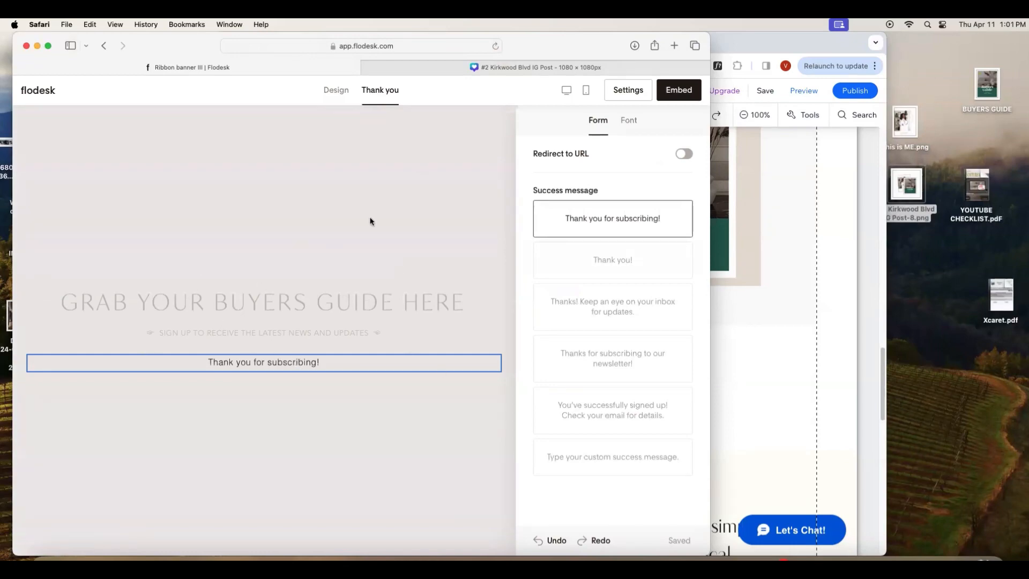
{"action": "left_click", "coordinate": [627, 120]}
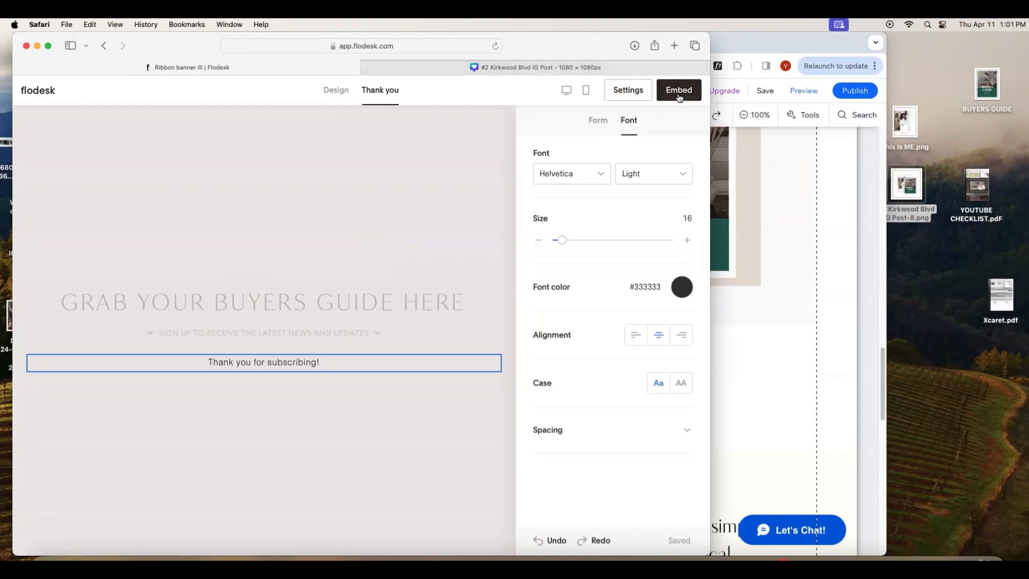
{"action": "left_click", "coordinate": [329, 92]}
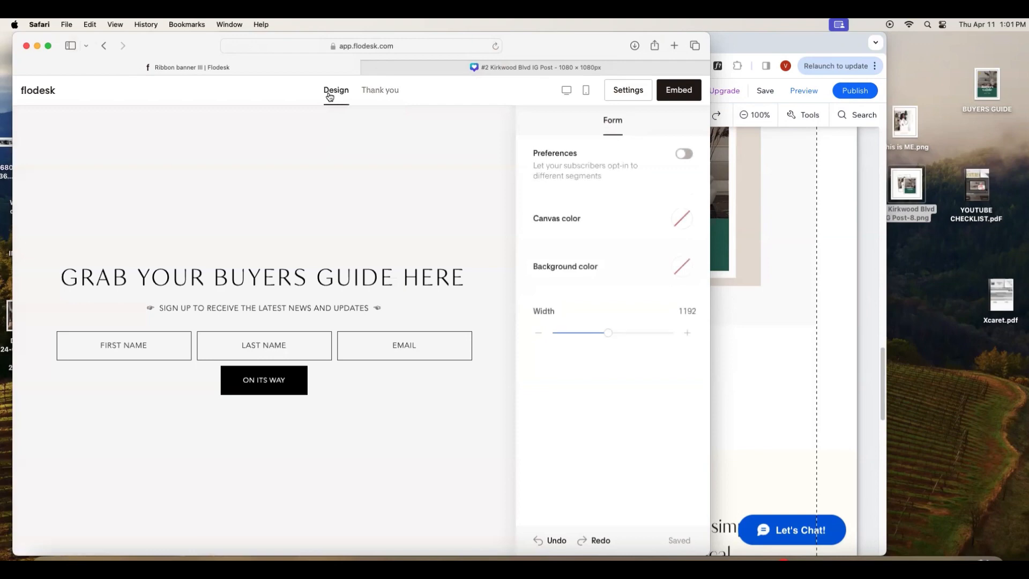
- Preview the form in desktop and mobile layouts, then return to editing
{"action": "left_click", "coordinate": [566, 90]}
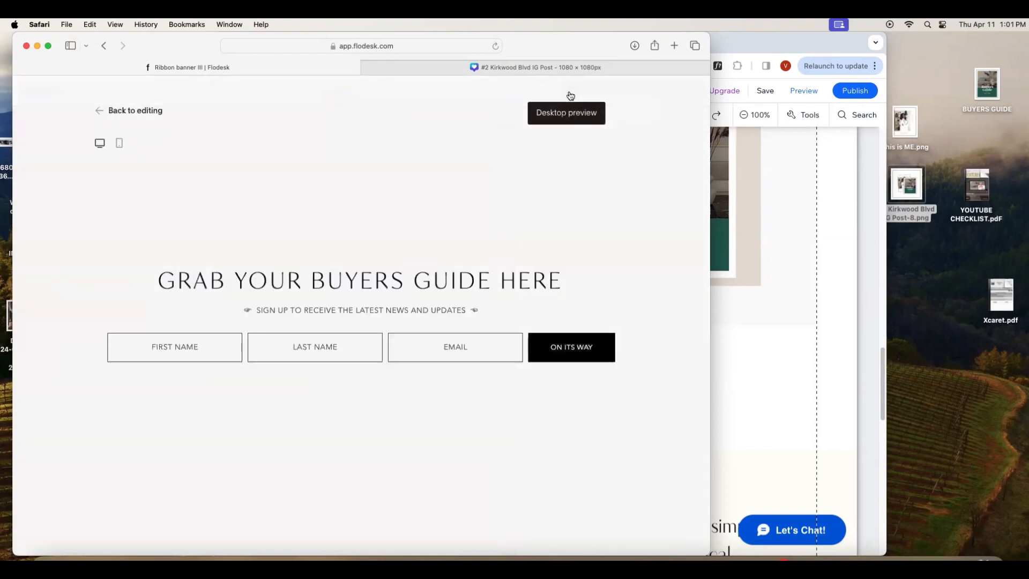
{"action": "left_click", "coordinate": [119, 142]}
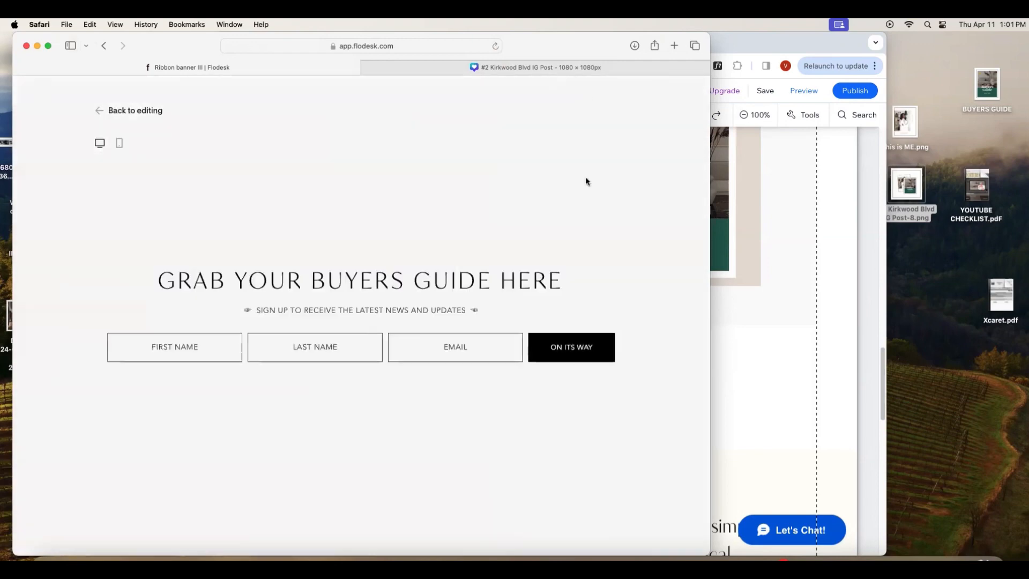
{"action": "left_click", "coordinate": [114, 148]}
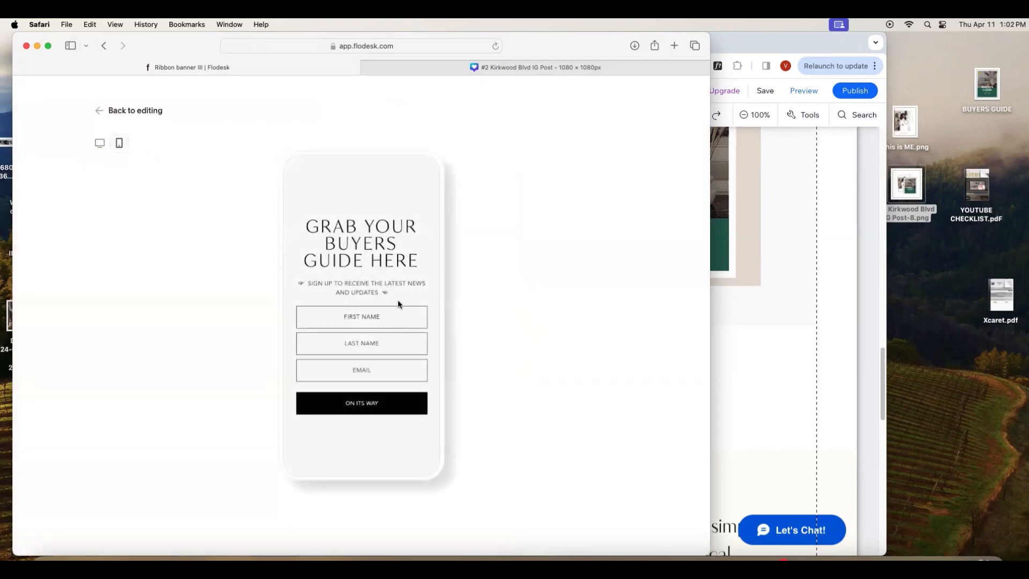
{"action": "left_click", "coordinate": [96, 110]}
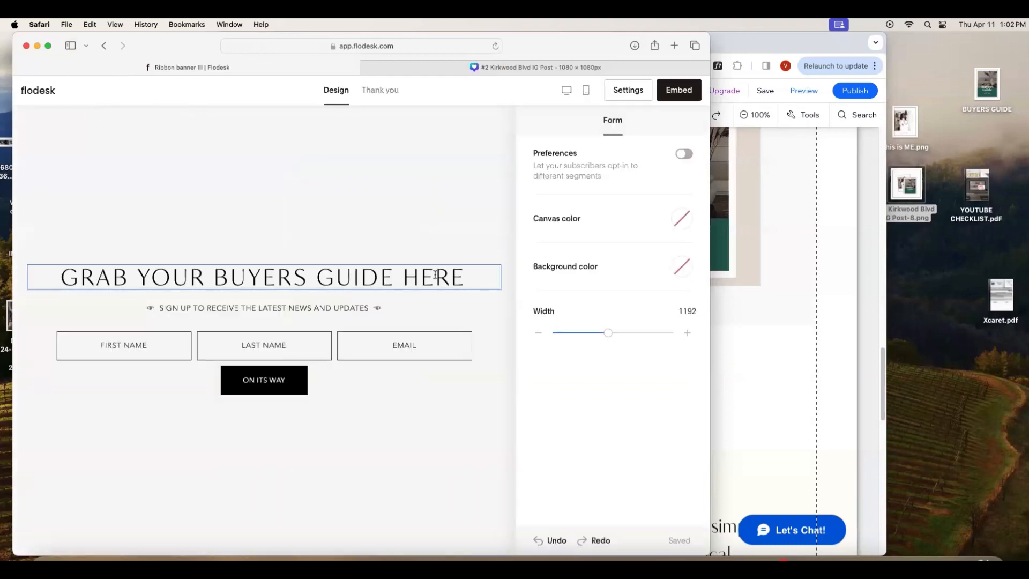
- Generate the form's raw HTML embed code without disabling Javascript or CSS and copy it
{"action": "left_click", "coordinate": [674, 99]}
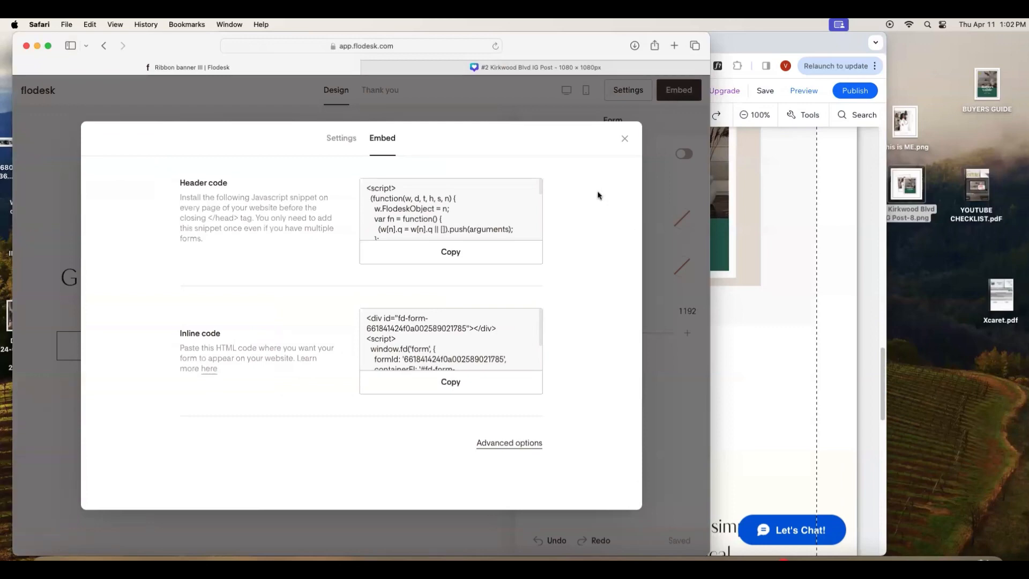
{"action": "left_click", "coordinate": [624, 139]}
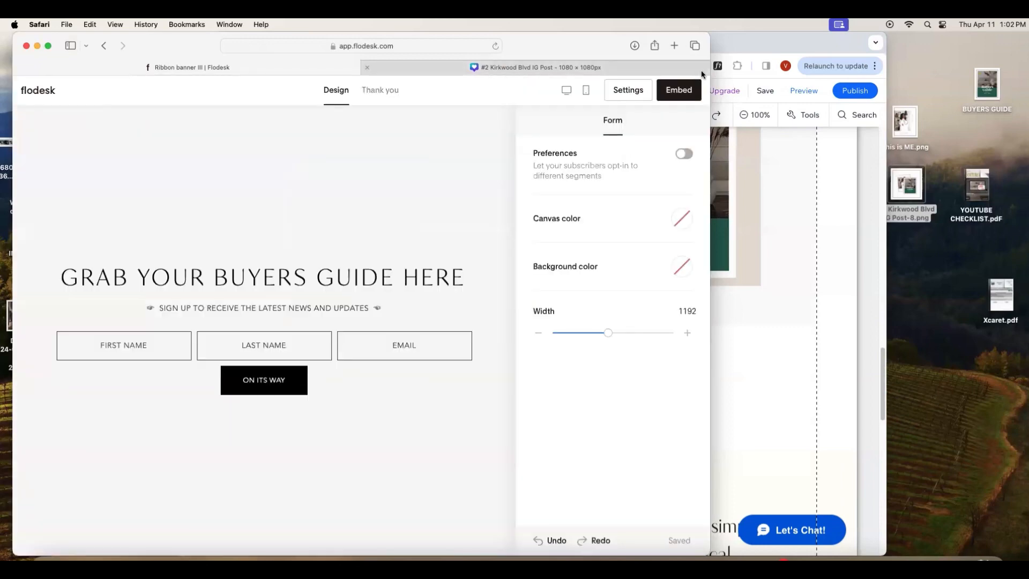
{"action": "left_click", "coordinate": [674, 99]}
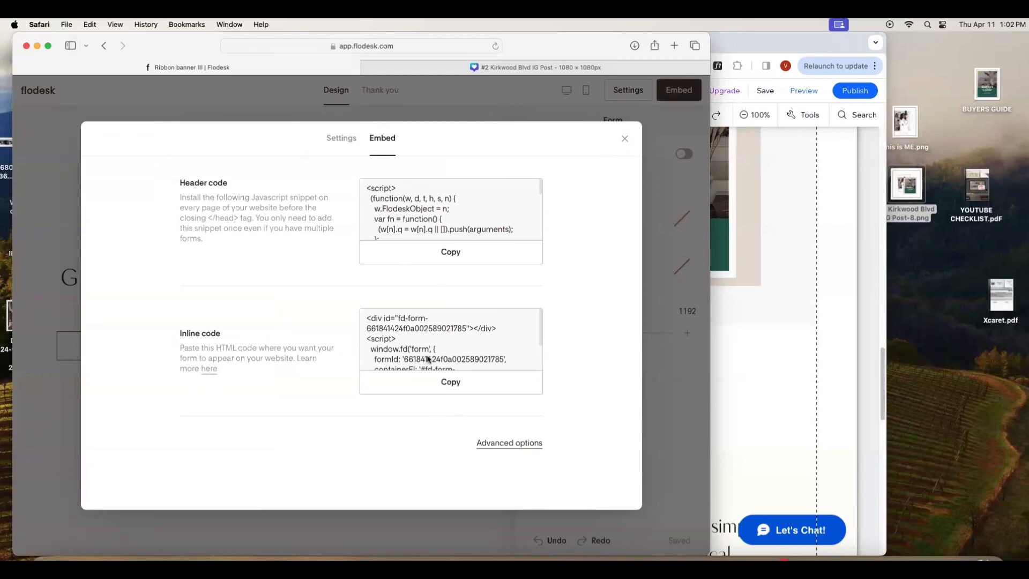
{"action": "left_click", "coordinate": [509, 442]}
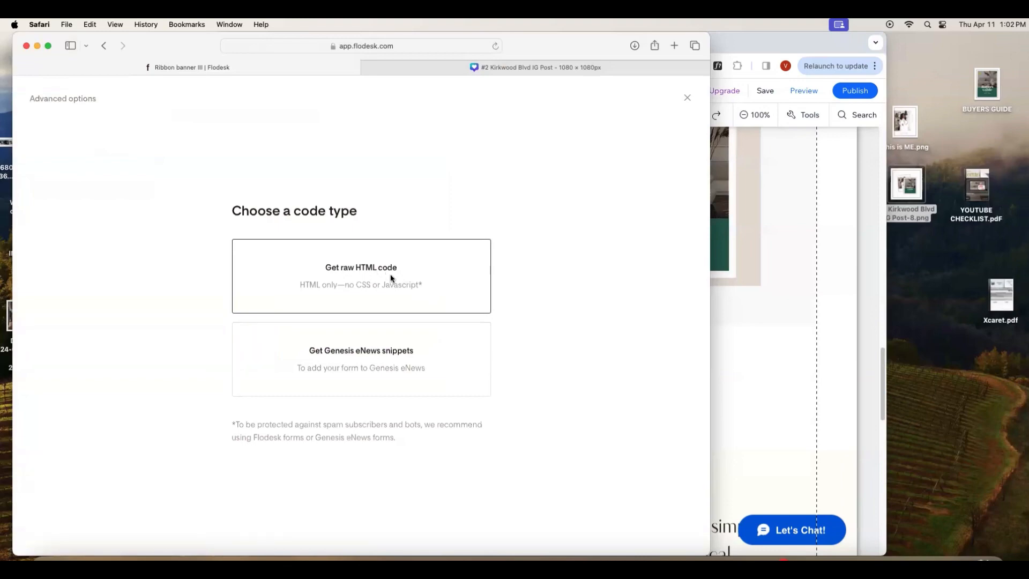
{"action": "left_click", "coordinate": [390, 274]}
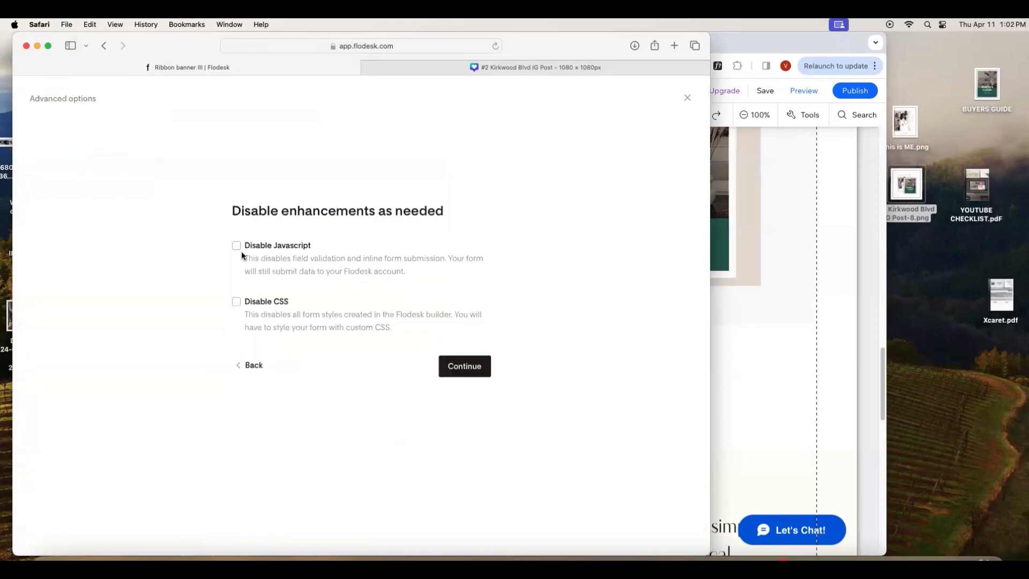
{"action": "left_click", "coordinate": [462, 369]}
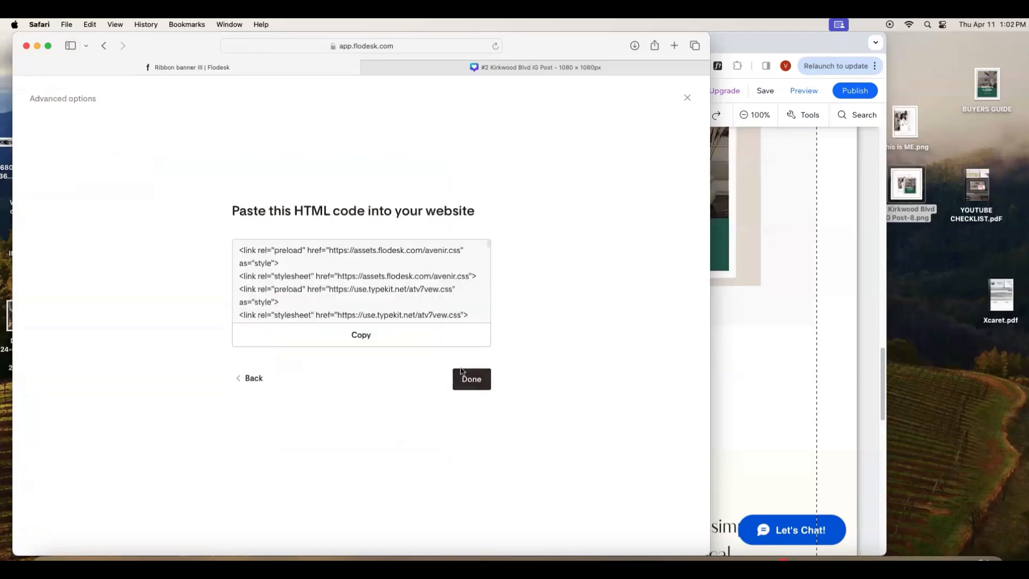
{"action": "left_click", "coordinate": [361, 336]}
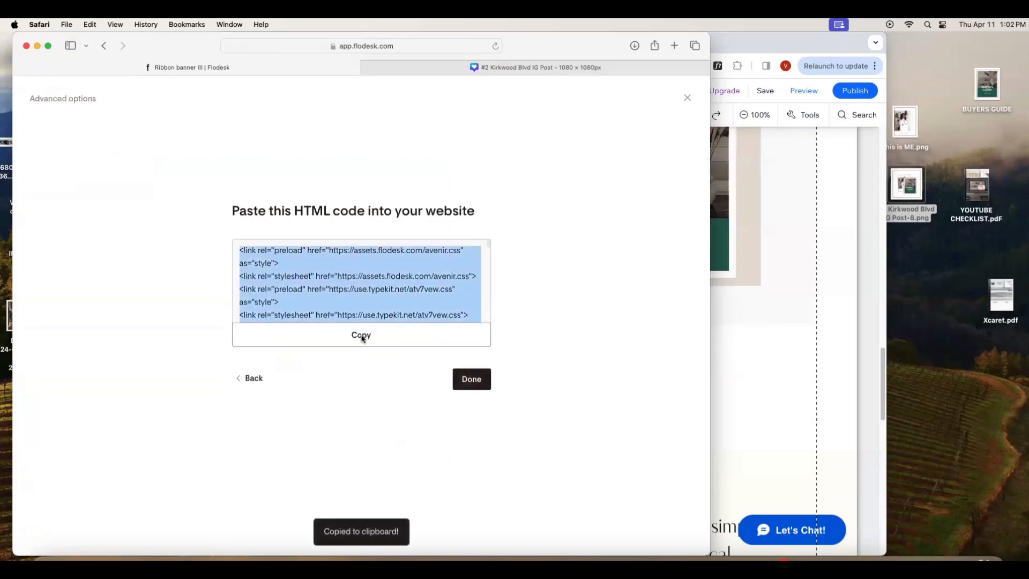
{"action": "left_click", "coordinate": [478, 378]}
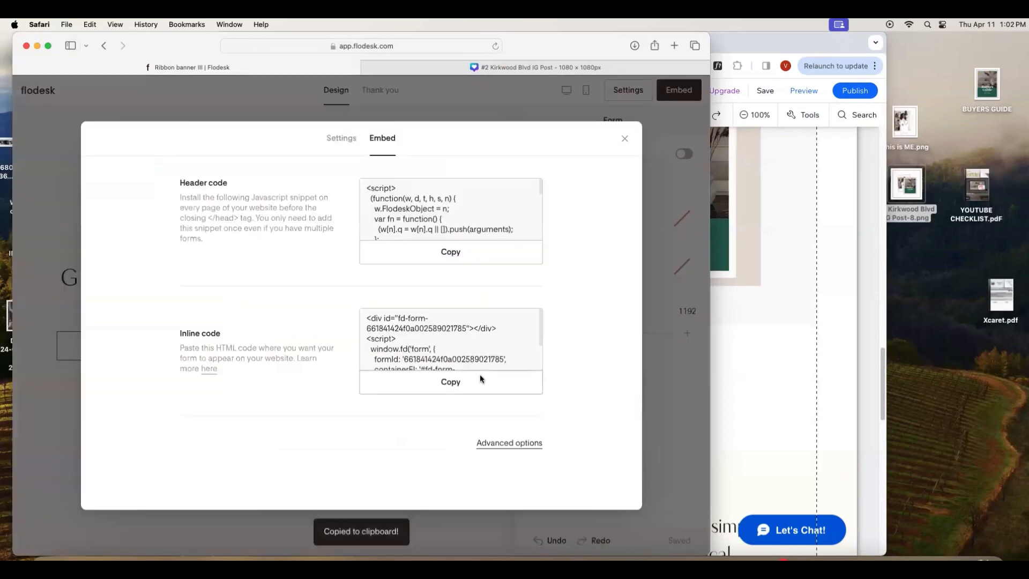
- Switch to the Wix editor and shorten the Download section to remove the blank space below its images
{"action": "left_click", "coordinate": [730, 348]}
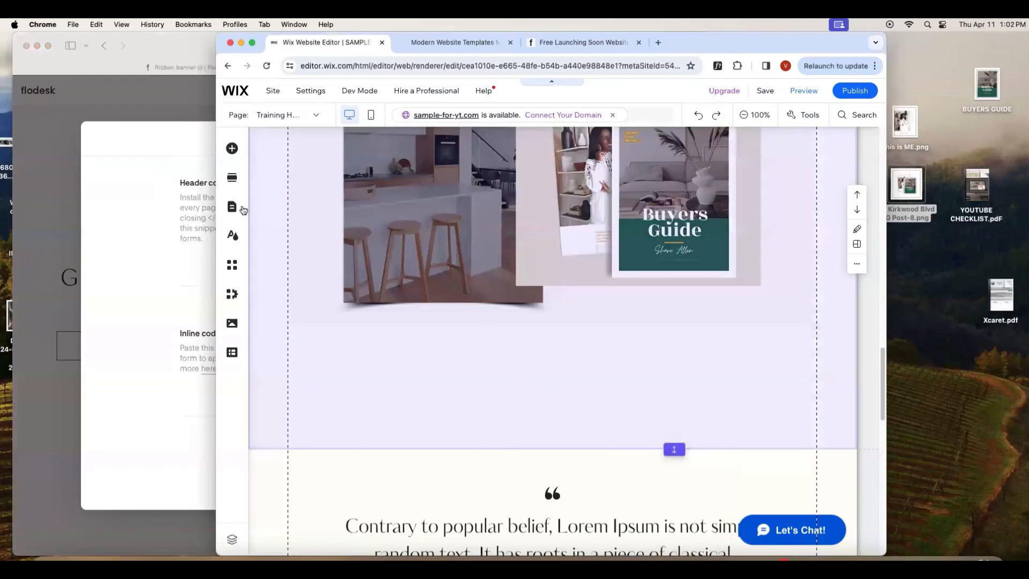
{"action": "scroll", "coordinate": [710, 336], "scroll_direction": "up", "scroll_amount": 10}
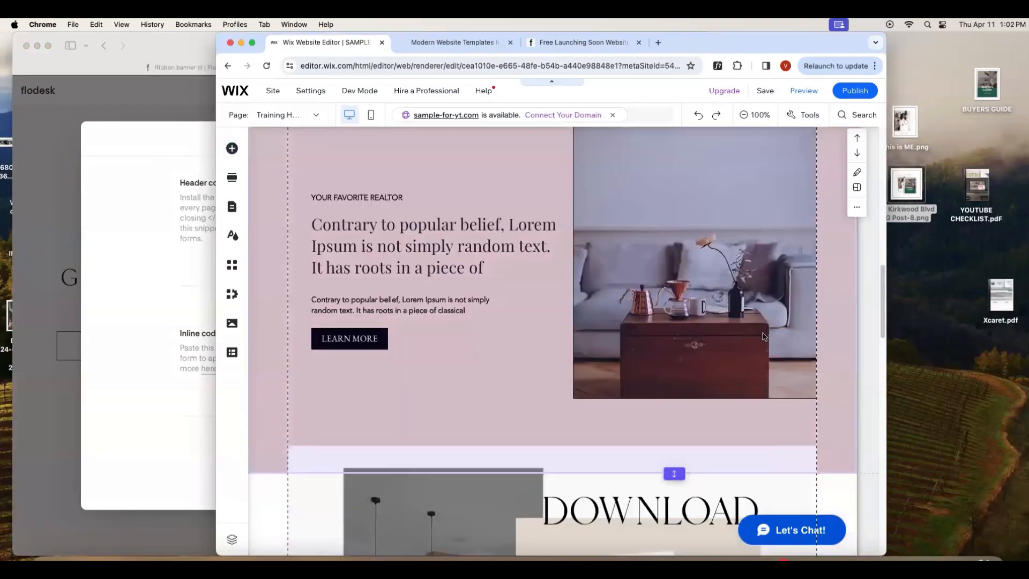
{"action": "scroll", "coordinate": [768, 340], "scroll_direction": "down", "scroll_amount": 12}
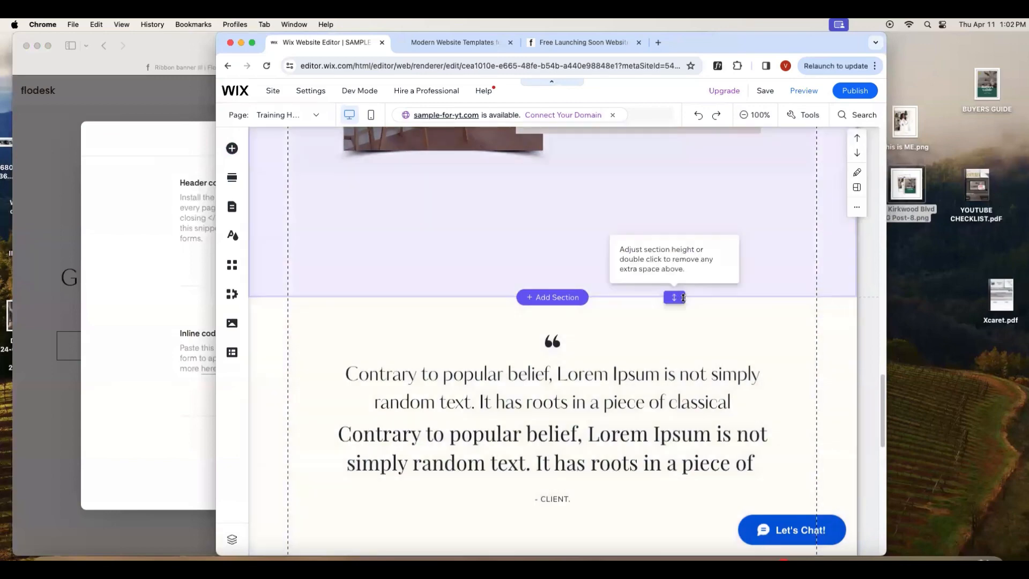
{"action": "left_click_drag", "start_coordinate": [674, 295], "coordinate": [674, 392]}
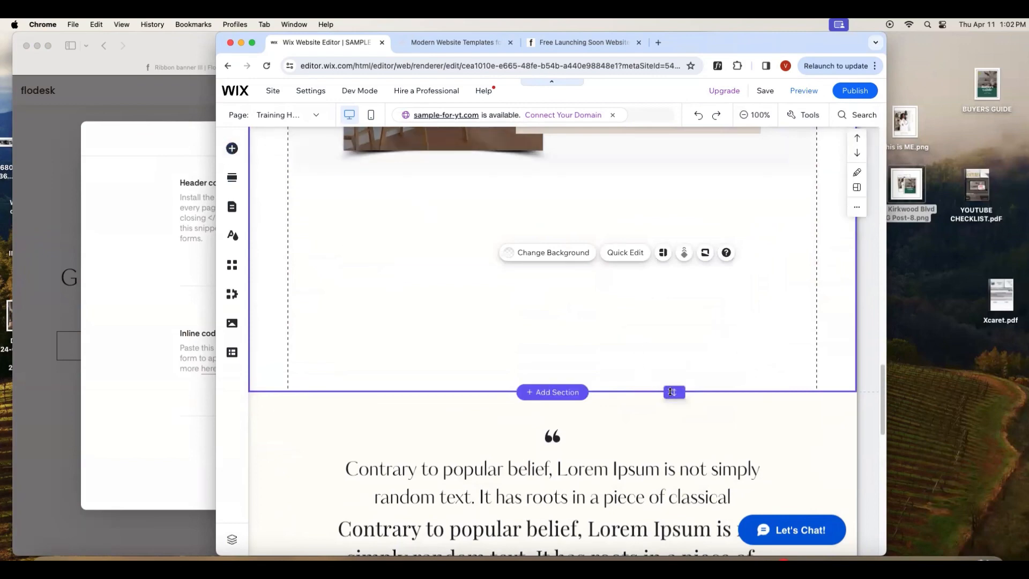
{"action": "left_click_drag", "start_coordinate": [674, 392], "coordinate": [674, 184]}
- Add a blank section between the Download and testimonial sections and reduce its height
{"action": "left_click", "coordinate": [552, 183]}
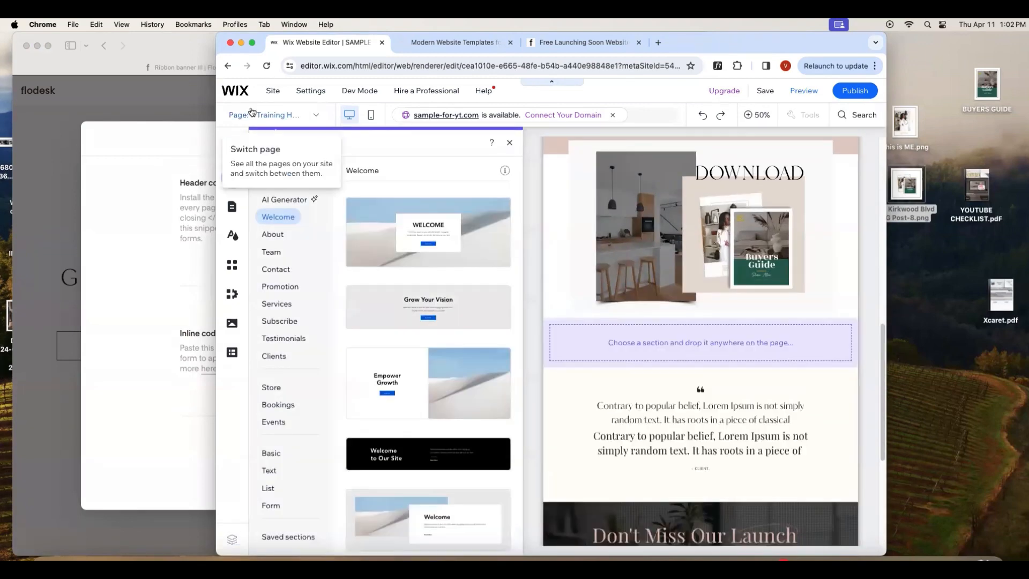
{"action": "left_click", "coordinate": [286, 172]}
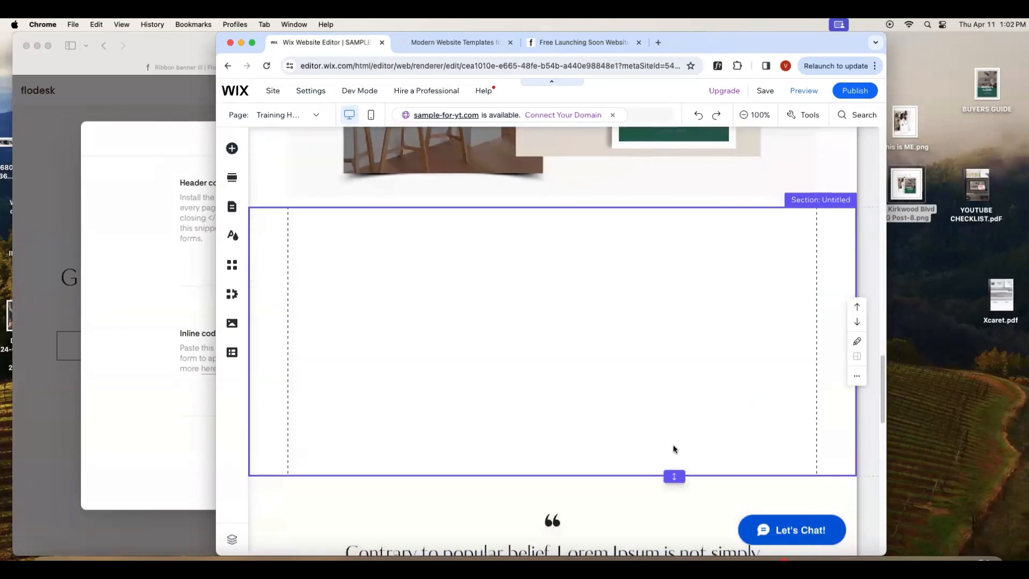
{"action": "left_click_drag", "start_coordinate": [674, 473], "coordinate": [673, 411]}
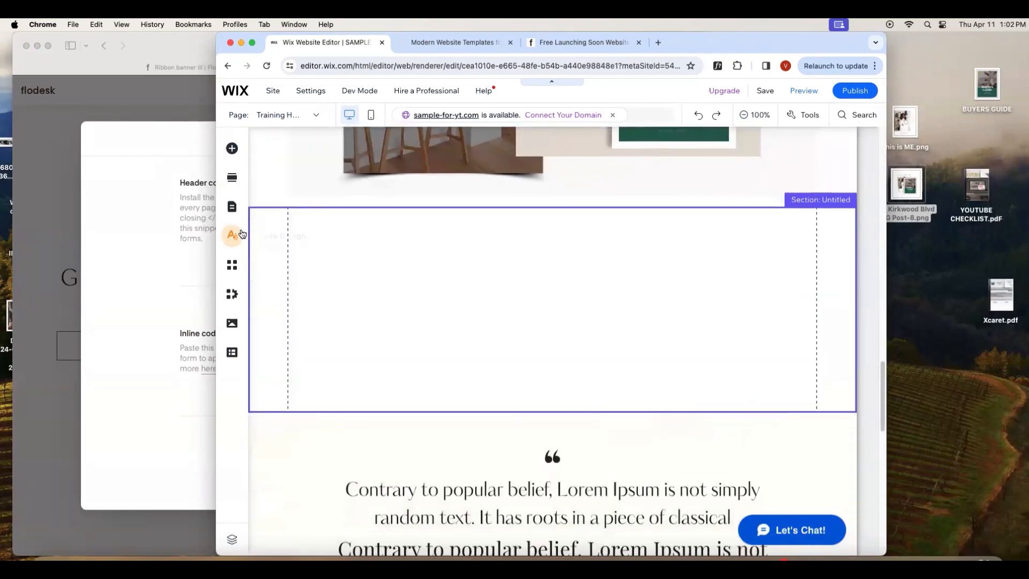
- Add an Embed HTML element to the new blank section
{"action": "left_click", "coordinate": [232, 149]}
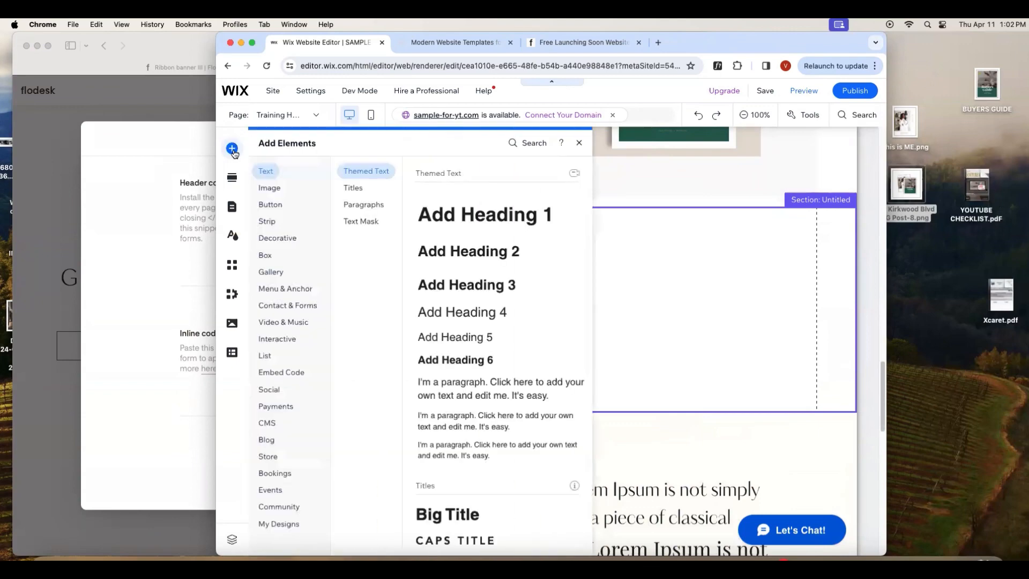
{"action": "mouse_move", "coordinate": [292, 345]}
{"action": "mouse_move", "coordinate": [290, 372]}
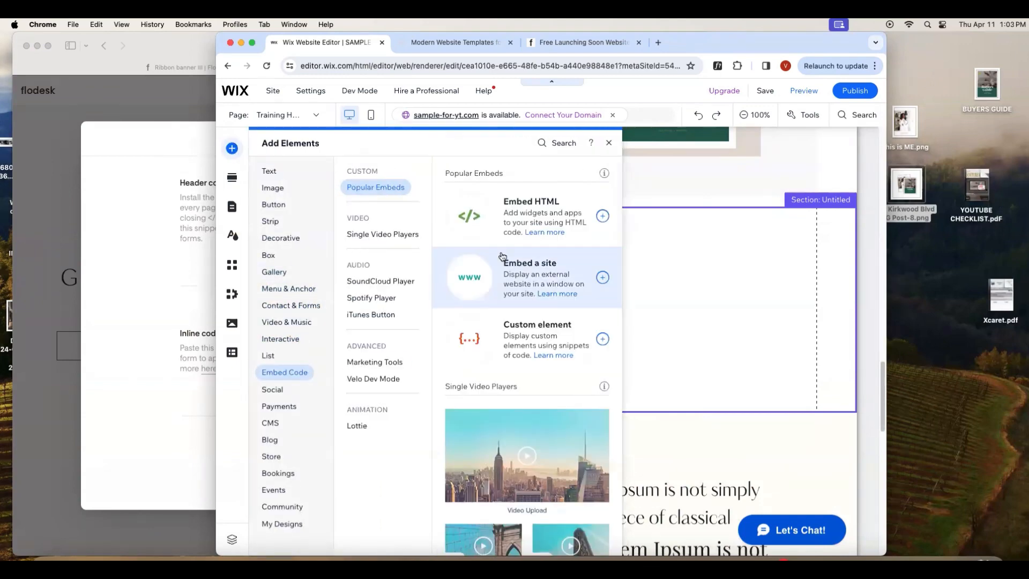
{"action": "left_click", "coordinate": [529, 219]}
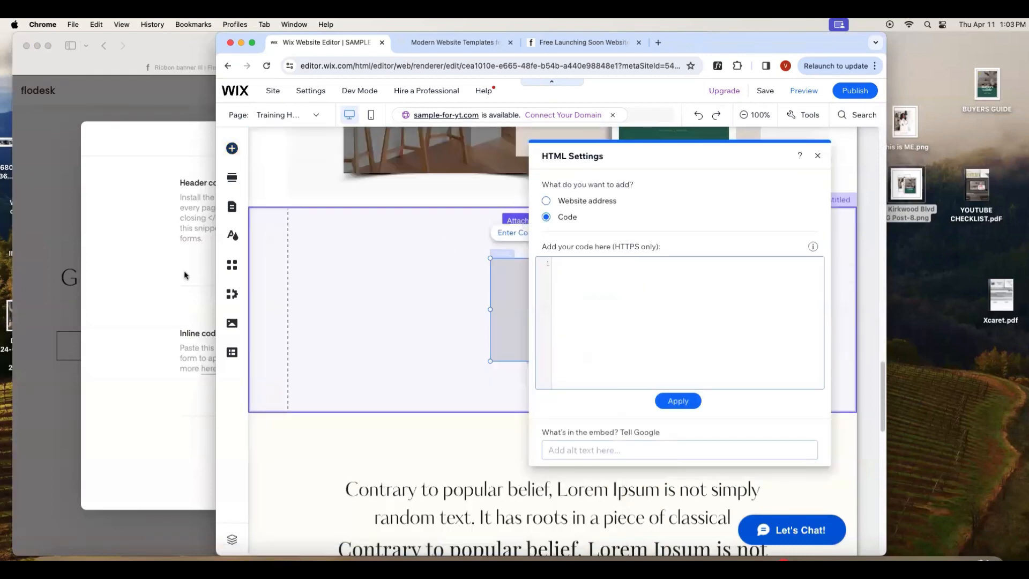
- Copy the form's embed code from Flodesk, paste it into the Wix HTML element's code field and apply it
{"action": "left_click", "coordinate": [184, 274]}
{"action": "left_click", "coordinate": [450, 253]}
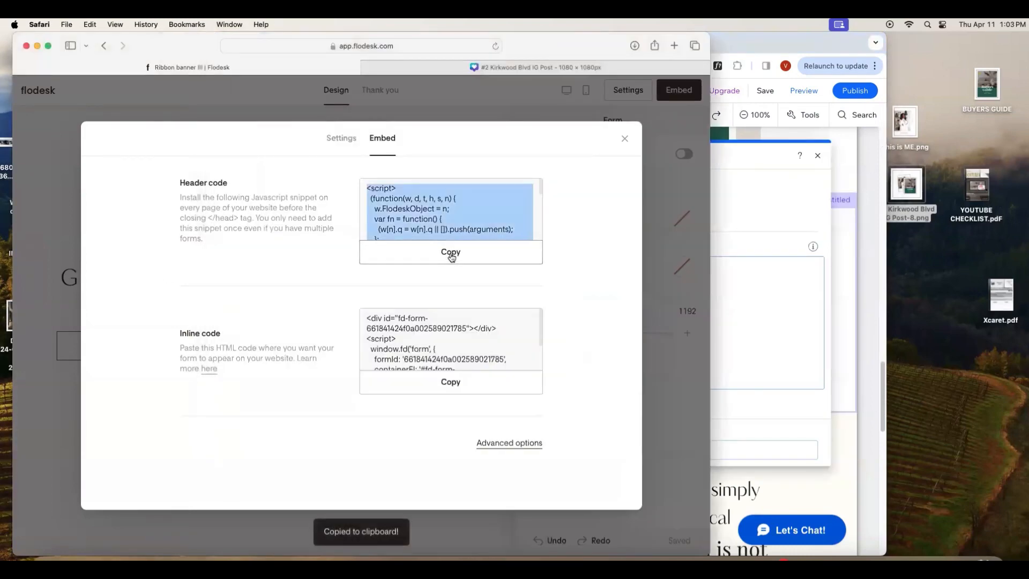
{"action": "left_click", "coordinate": [799, 296]}
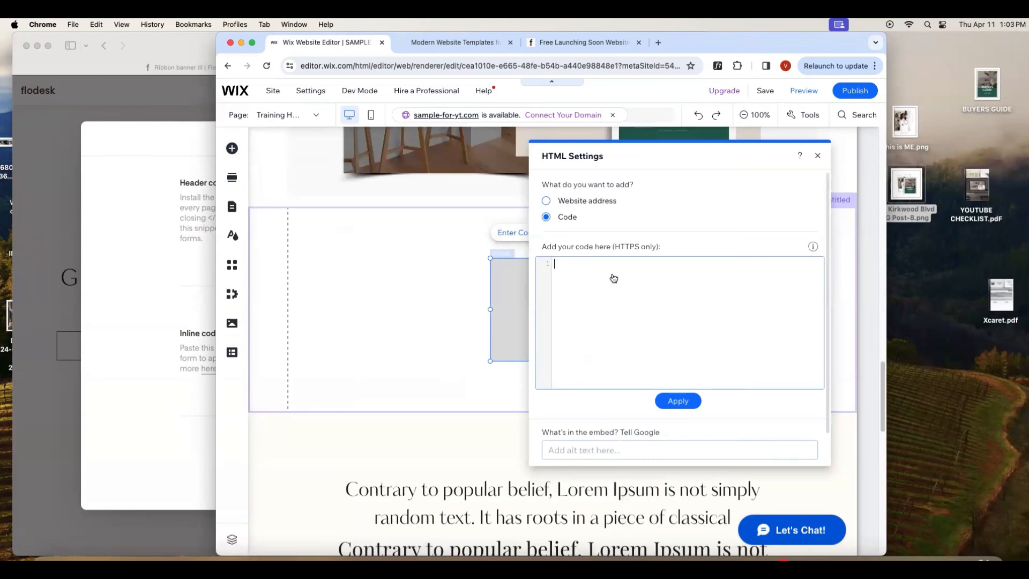
{"action": "key", "text": "super+v"}
{"action": "left_click", "coordinate": [678, 468]}
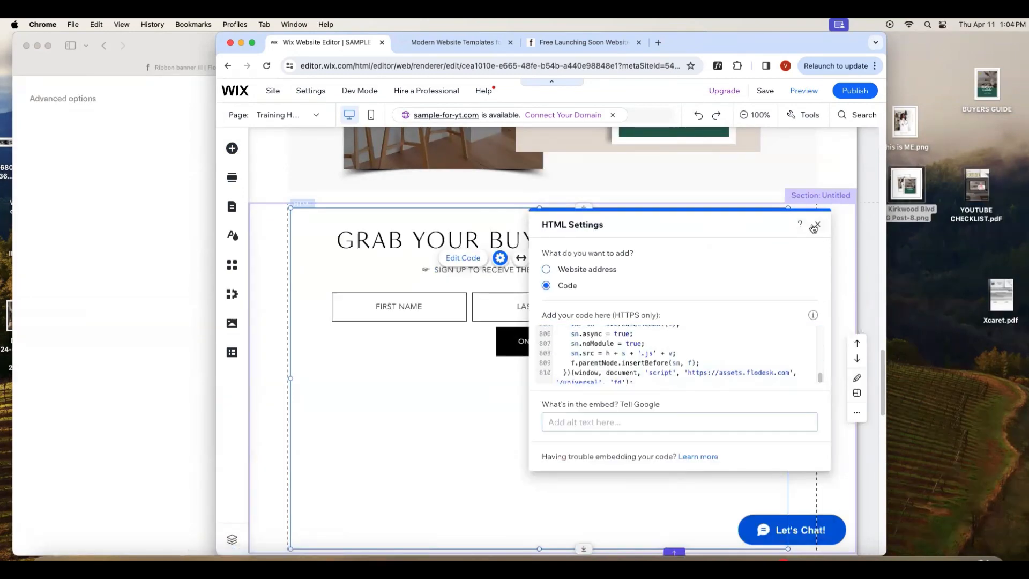
{"action": "left_click", "coordinate": [817, 224]}
- Shorten the embedded form element and its section to remove the blank space below the form's button
{"action": "scroll", "coordinate": [697, 321], "scroll_direction": "down", "scroll_amount": 3}
{"action": "scroll", "coordinate": [696, 321], "scroll_direction": "up", "scroll_amount": 2}
{"action": "left_click_drag", "start_coordinate": [673, 449], "coordinate": [677, 401]}
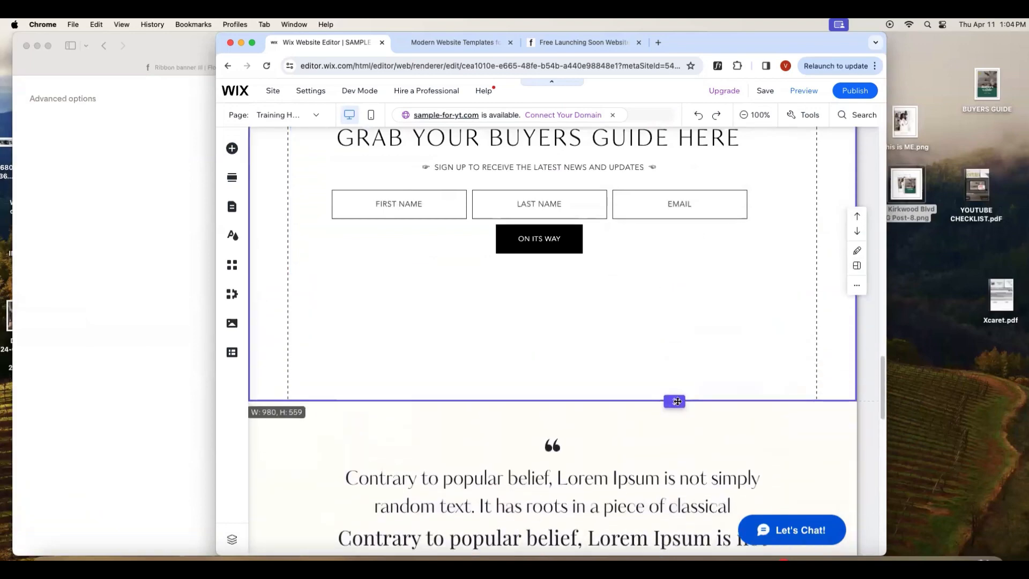
{"action": "scroll", "coordinate": [632, 326], "scroll_direction": "up", "scroll_amount": 3}
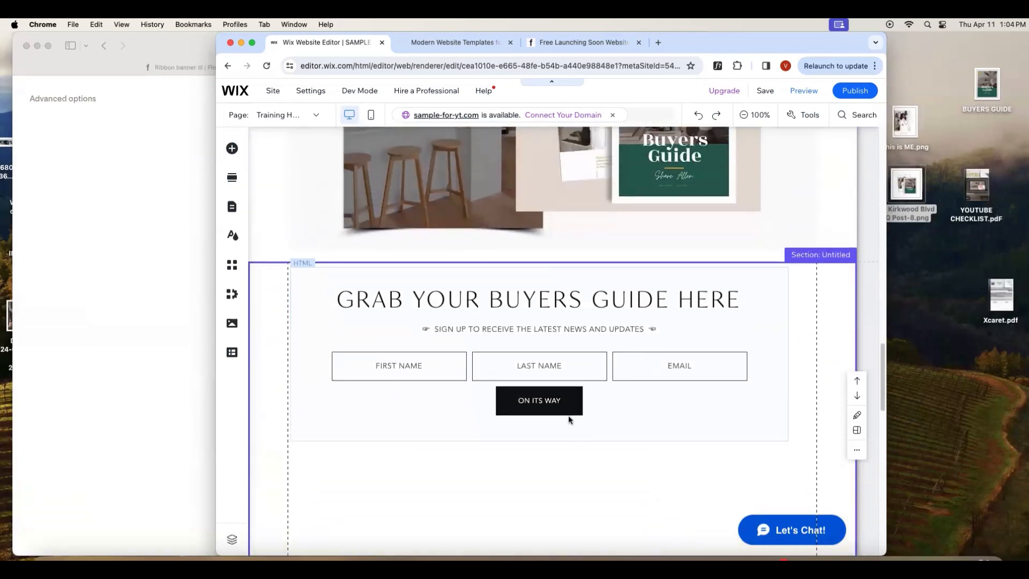
{"action": "scroll", "coordinate": [569, 419], "scroll_direction": "down", "scroll_amount": 2}
{"action": "left_click_drag", "start_coordinate": [673, 489], "coordinate": [678, 354]}
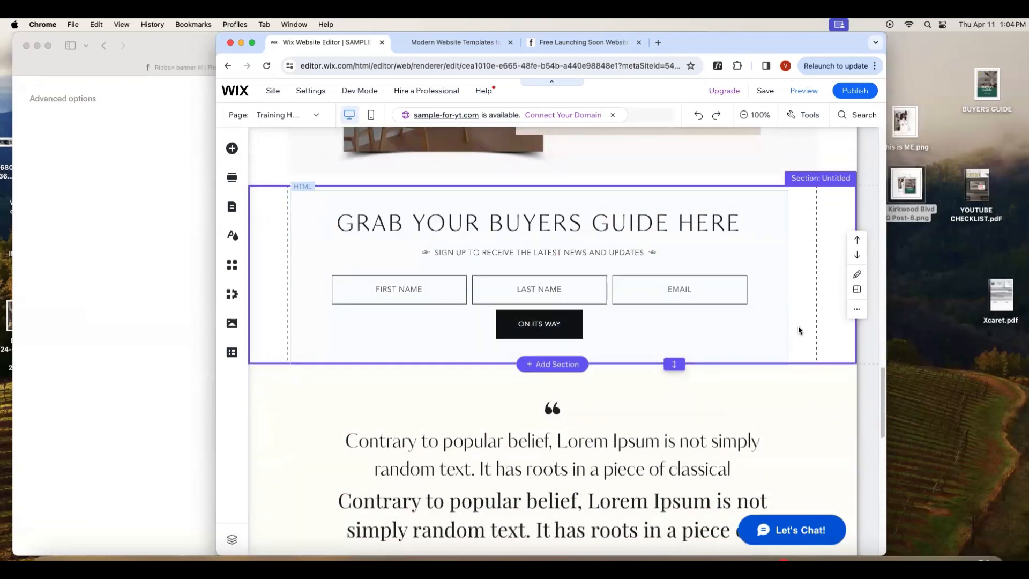
- Undo the section's last height change and try a shorter height and a lower position for the form element
{"action": "key", "text": "super+z"}
{"action": "left_click", "coordinate": [651, 359]}
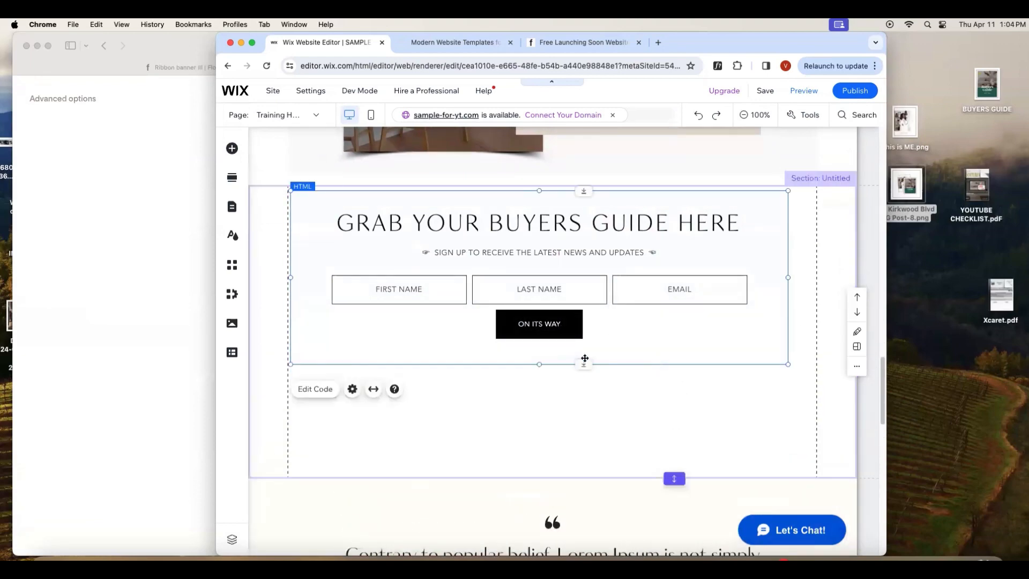
{"action": "left_click_drag", "start_coordinate": [584, 360], "coordinate": [588, 300]}
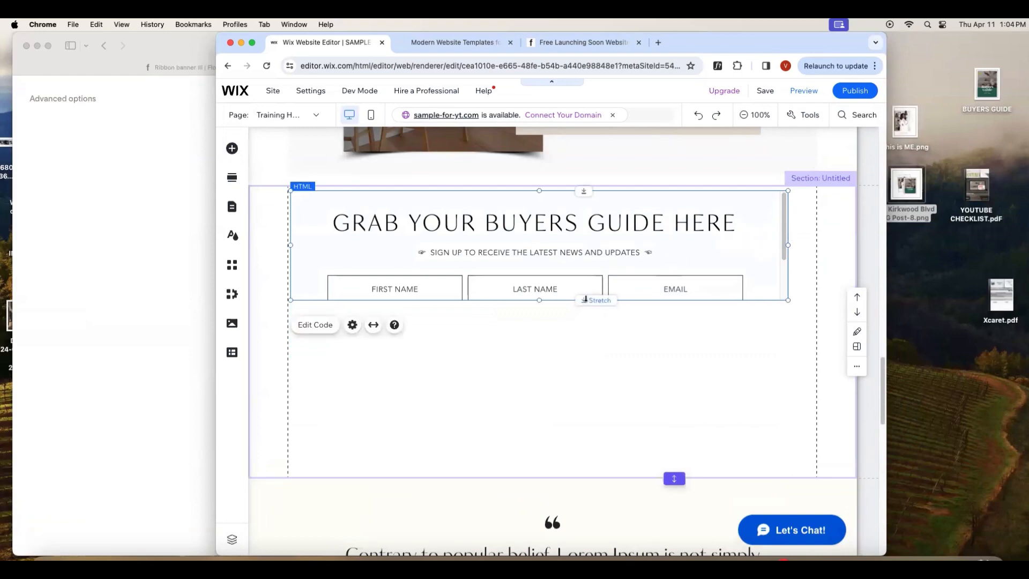
{"action": "left_click_drag", "start_coordinate": [584, 300], "coordinate": [584, 362]}
{"action": "left_click_drag", "start_coordinate": [776, 214], "coordinate": [776, 240]}
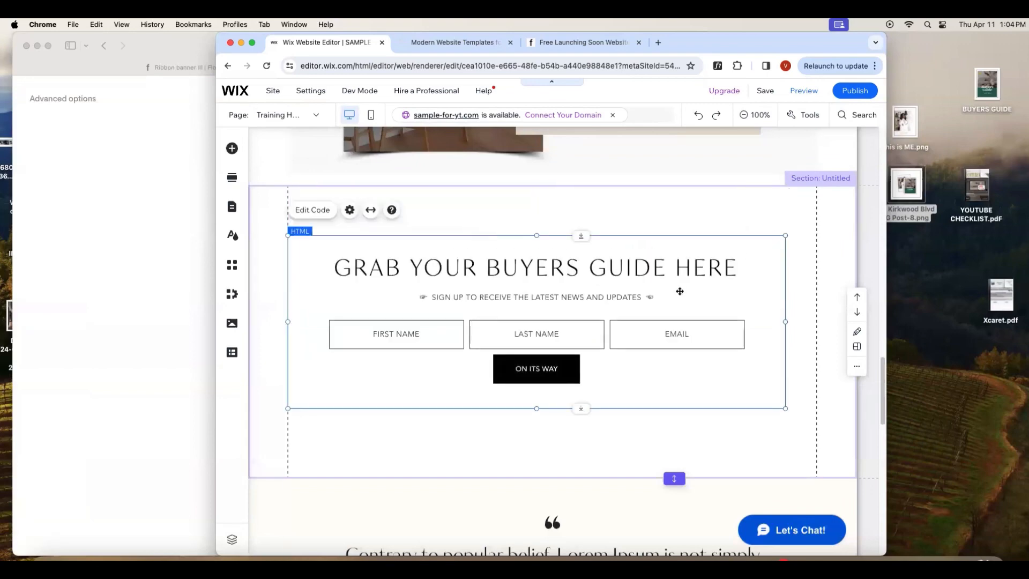
- Center the form element horizontally at the top of its section and shorten the section to fit the form
{"action": "left_click", "coordinate": [688, 224]}
{"action": "left_click", "coordinate": [584, 300]}
{"action": "left_click_drag", "start_coordinate": [583, 300], "coordinate": [600, 257]}
{"action": "left_click_drag", "start_coordinate": [674, 475], "coordinate": [673, 360]}
{"action": "scroll", "coordinate": [832, 405], "scroll_direction": "up", "scroll_amount": 1}
{"action": "scroll", "coordinate": [832, 404], "scroll_direction": "up", "scroll_amount": 3}
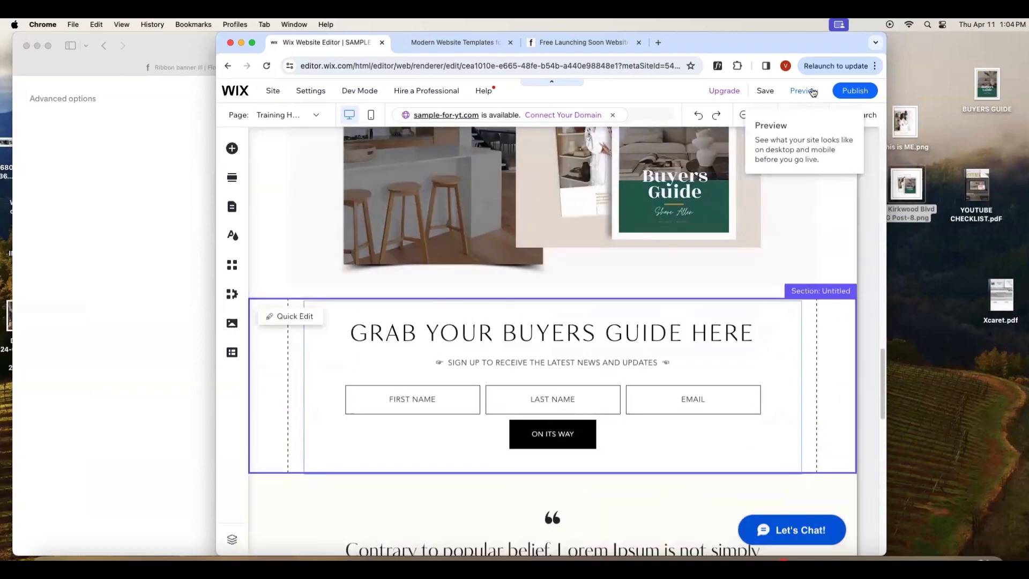
- Preview the site and examine how the sign-up form sits between the Download and testimonial sections
{"action": "left_click", "coordinate": [805, 91]}
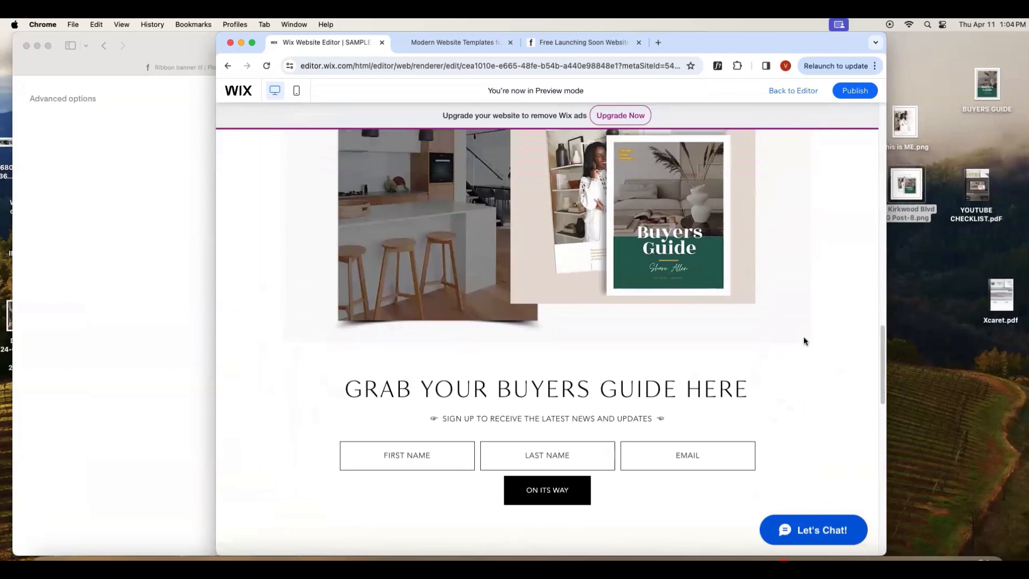
{"action": "scroll", "coordinate": [804, 338], "scroll_direction": "down", "scroll_amount": 4}
{"action": "scroll", "coordinate": [652, 287], "scroll_direction": "up", "scroll_amount": 3}
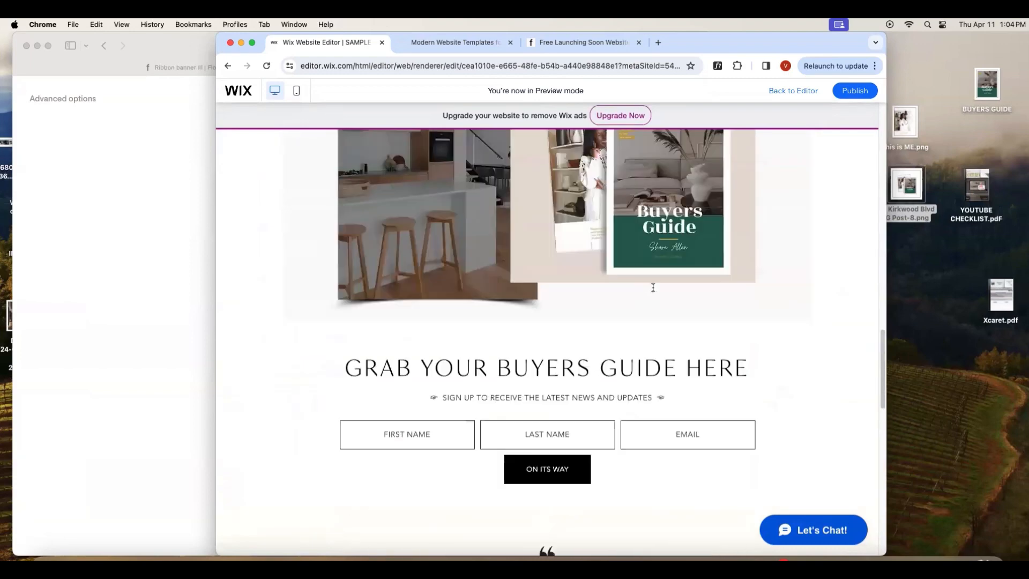
{"action": "scroll", "coordinate": [684, 358], "scroll_direction": "down", "scroll_amount": 4}
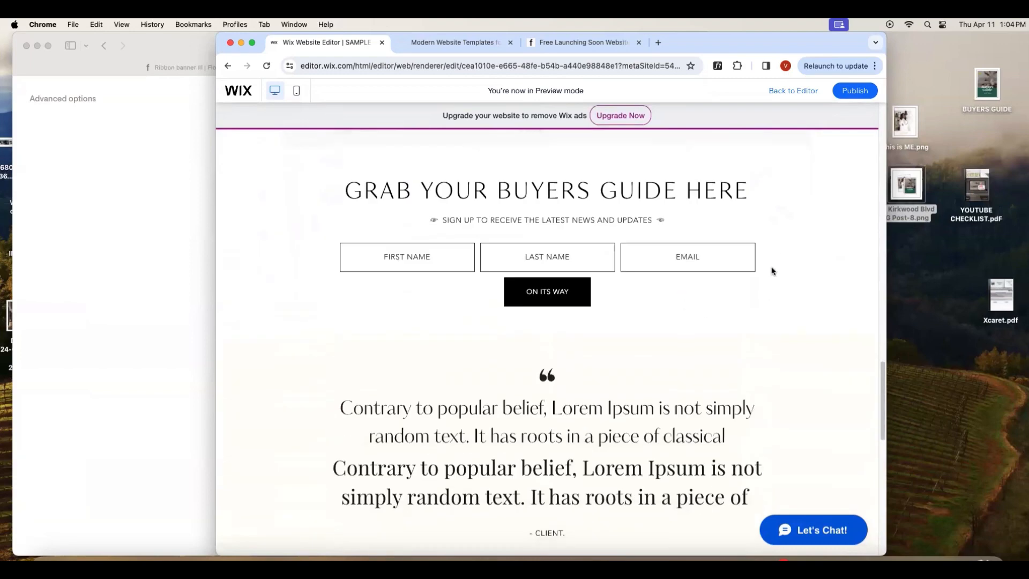
{"action": "scroll", "coordinate": [772, 271], "scroll_direction": "up", "scroll_amount": 2}
{"action": "scroll", "coordinate": [850, 263], "scroll_direction": "up", "scroll_amount": 5}
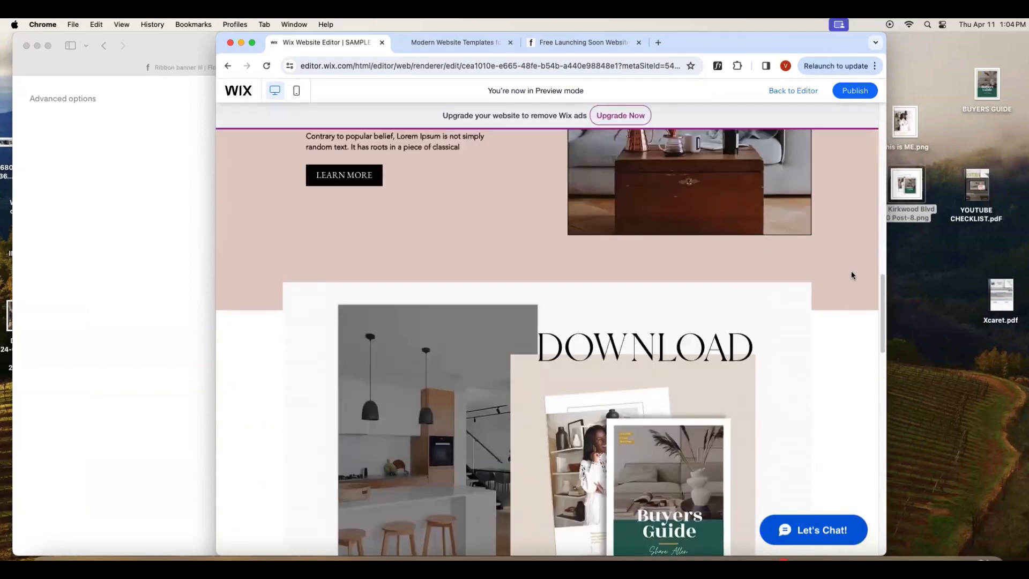
{"action": "scroll", "coordinate": [851, 271], "scroll_direction": "up", "scroll_amount": 5}
{"action": "scroll", "coordinate": [851, 271], "scroll_direction": "down", "scroll_amount": 3}
{"action": "scroll", "coordinate": [851, 271], "scroll_direction": "up", "scroll_amount": 10}
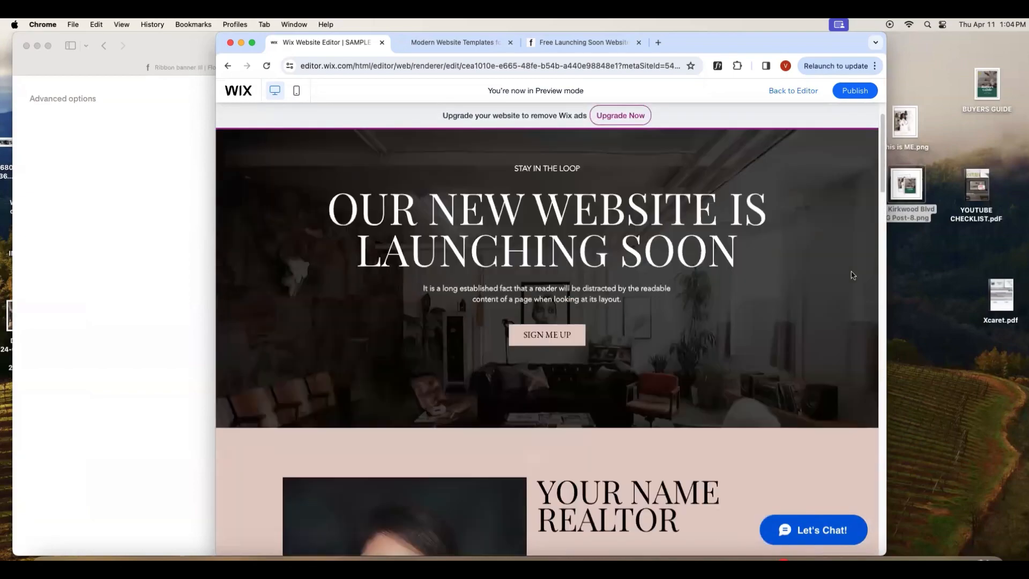
{"action": "scroll", "coordinate": [852, 275], "scroll_direction": "down", "scroll_amount": 10}
{"action": "scroll", "coordinate": [852, 275], "scroll_direction": "up", "scroll_amount": 3}
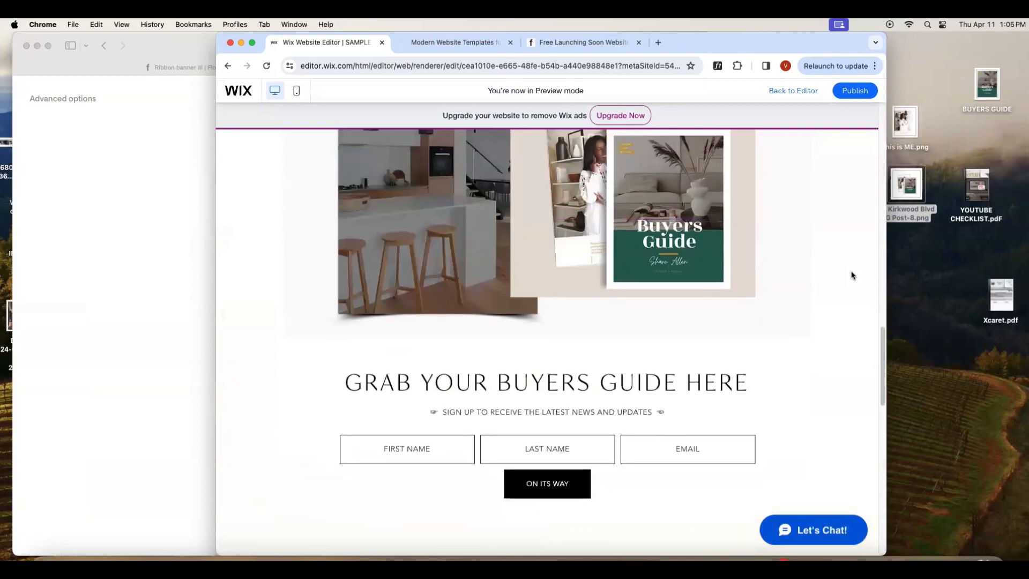
- Review the previewed page from the Download section to the footer, including the existing launch sign-up form
{"action": "scroll", "coordinate": [852, 275], "scroll_direction": "up", "scroll_amount": 2}
{"action": "scroll", "coordinate": [591, 400], "scroll_direction": "up", "scroll_amount": 2}
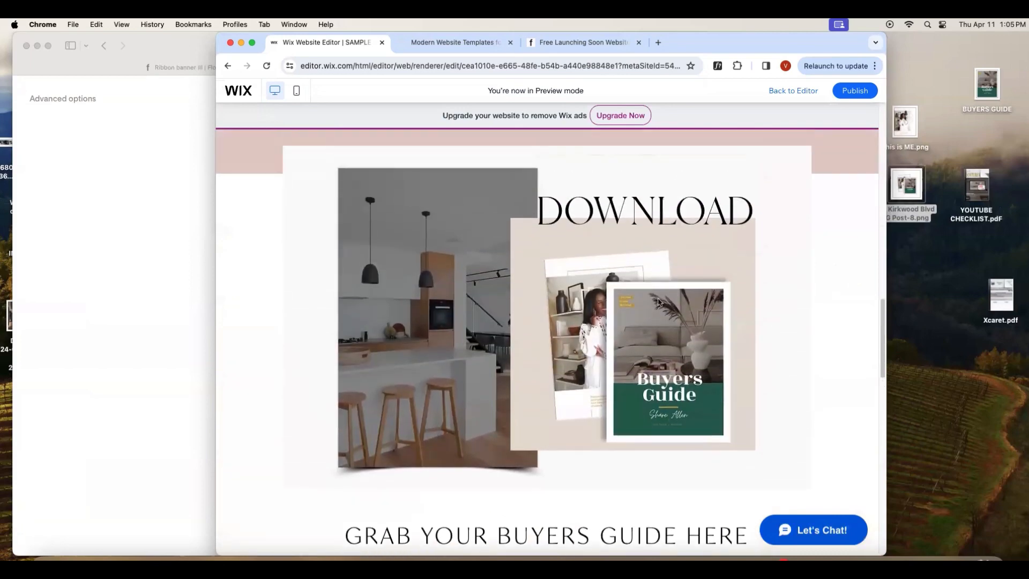
{"action": "scroll", "coordinate": [730, 381], "scroll_direction": "down", "scroll_amount": 10}
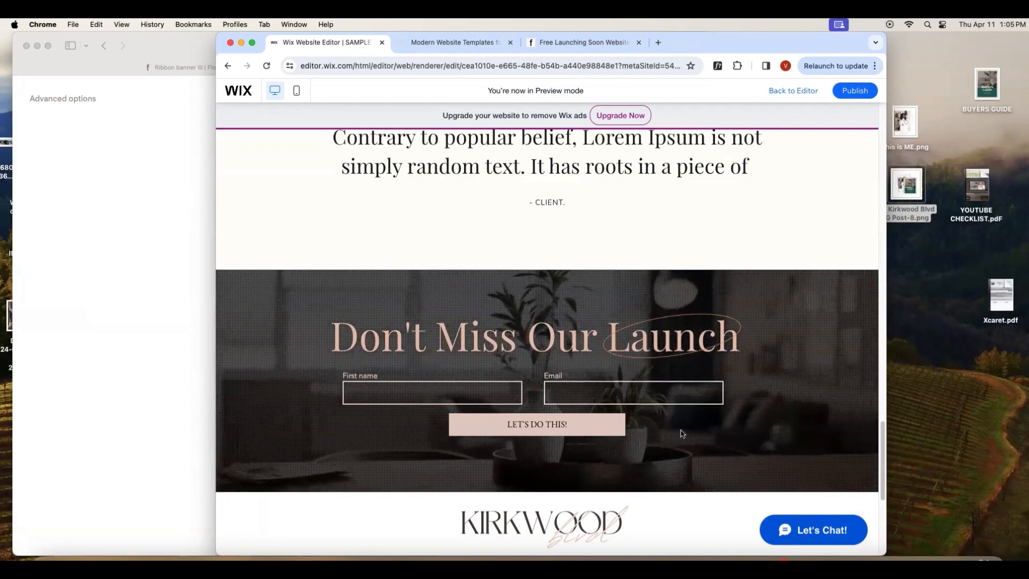
{"action": "scroll", "coordinate": [712, 422], "scroll_direction": "down", "scroll_amount": 5}
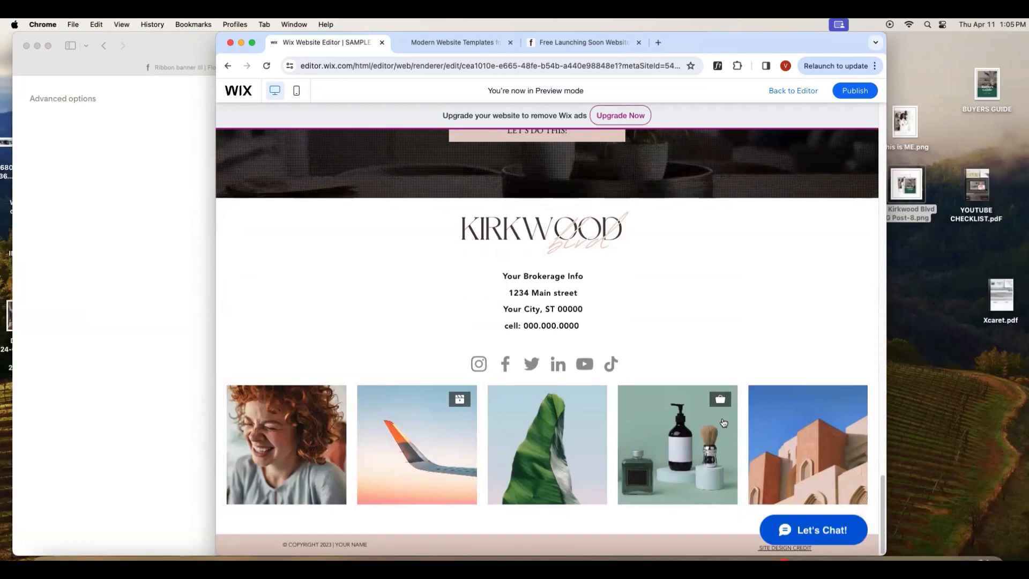
{"action": "scroll", "coordinate": [714, 420], "scroll_direction": "up", "scroll_amount": 10}
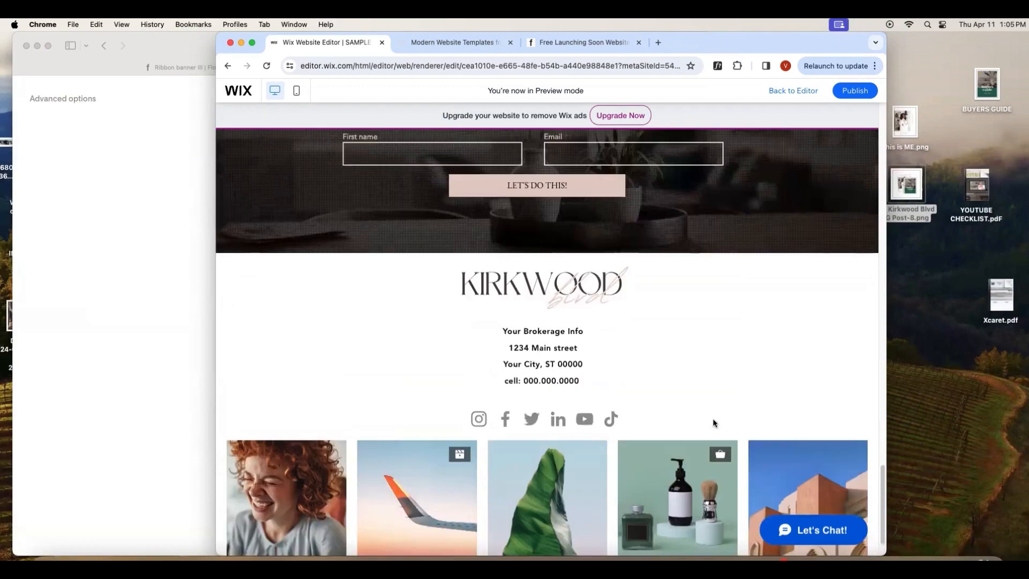
{"action": "scroll", "coordinate": [712, 417], "scroll_direction": "up", "scroll_amount": 2}
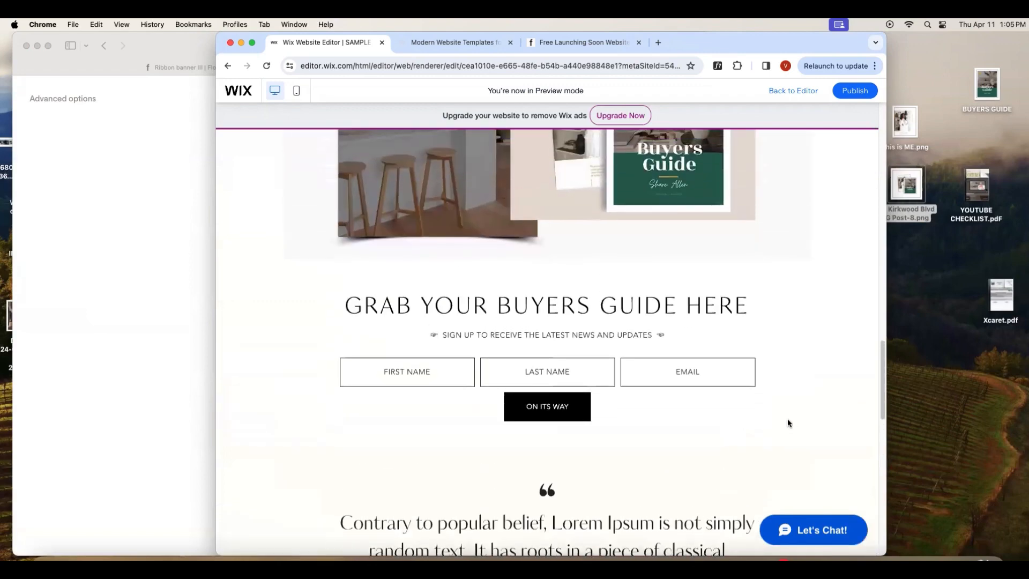
{"action": "scroll", "coordinate": [808, 413], "scroll_direction": "up", "scroll_amount": 4}
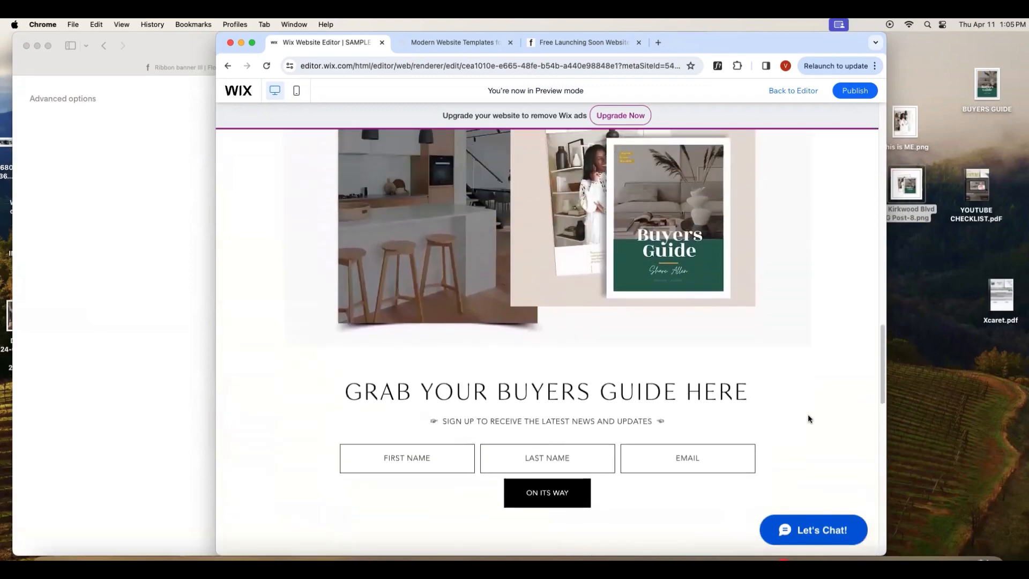
- Switch to Flodesk, close the form's embed settings and return to the My forms list
{"action": "key", "text": "super+Tab"}
{"action": "left_click", "coordinate": [470, 379]}
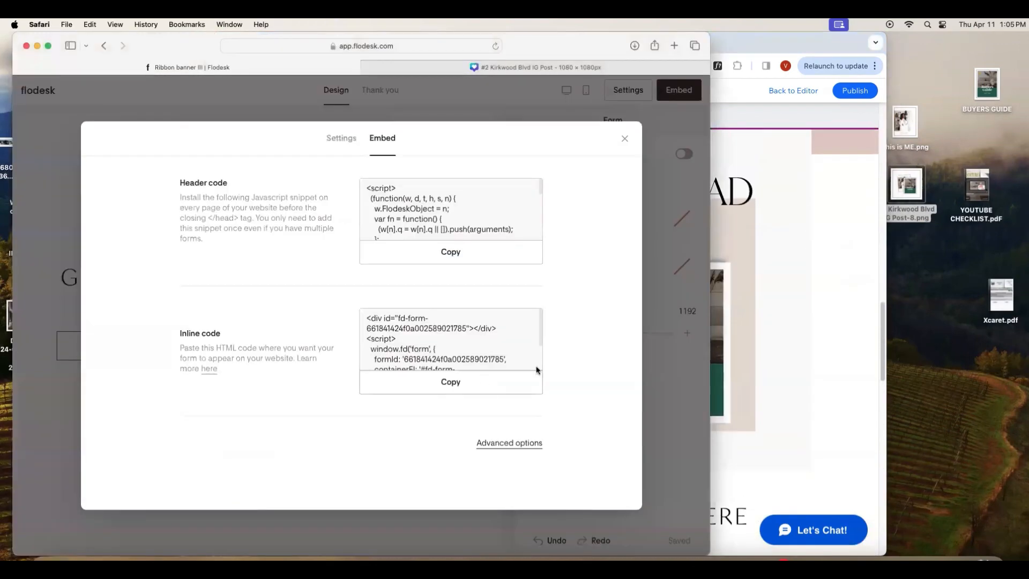
{"action": "left_click", "coordinate": [625, 139]}
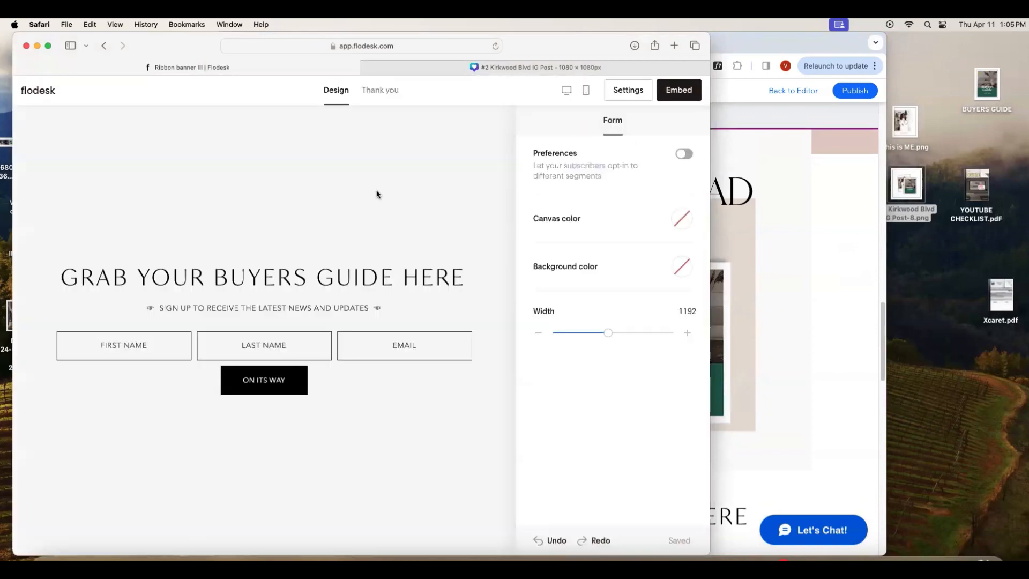
{"action": "left_click", "coordinate": [41, 94]}
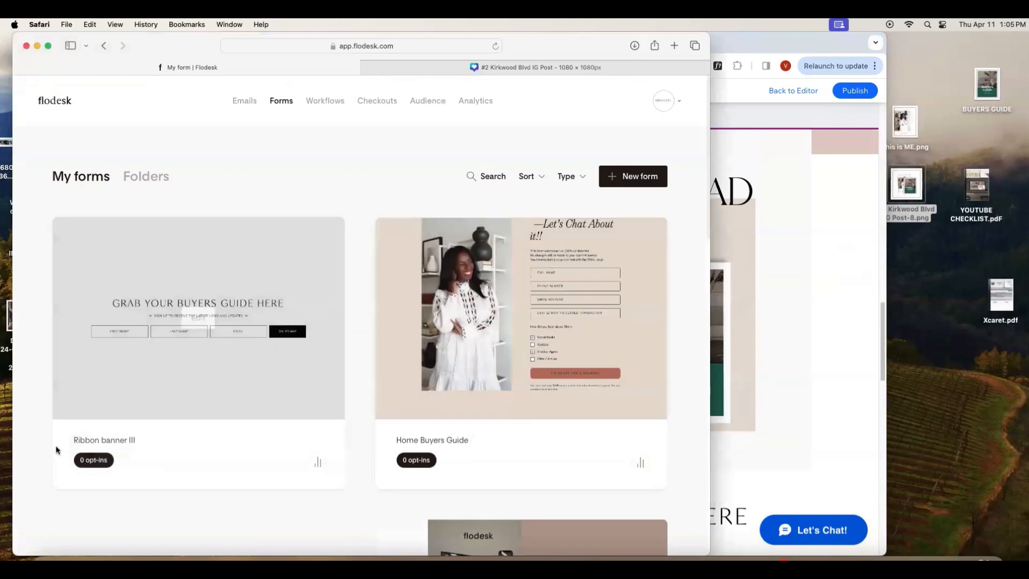
- Rename the "Ribbon banner III" form as "buyer guide on website"
{"action": "left_click", "coordinate": [97, 440]}
{"action": "triple_click", "coordinate": [97, 441]}
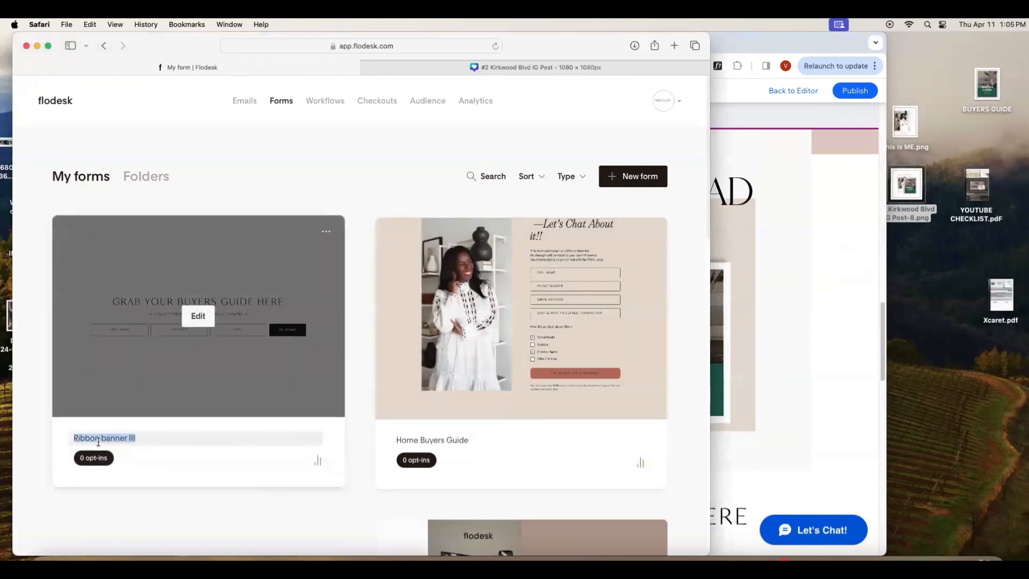
{"action": "type", "text": "buyer guide on websi"}
{"action": "type", "text": "te"}
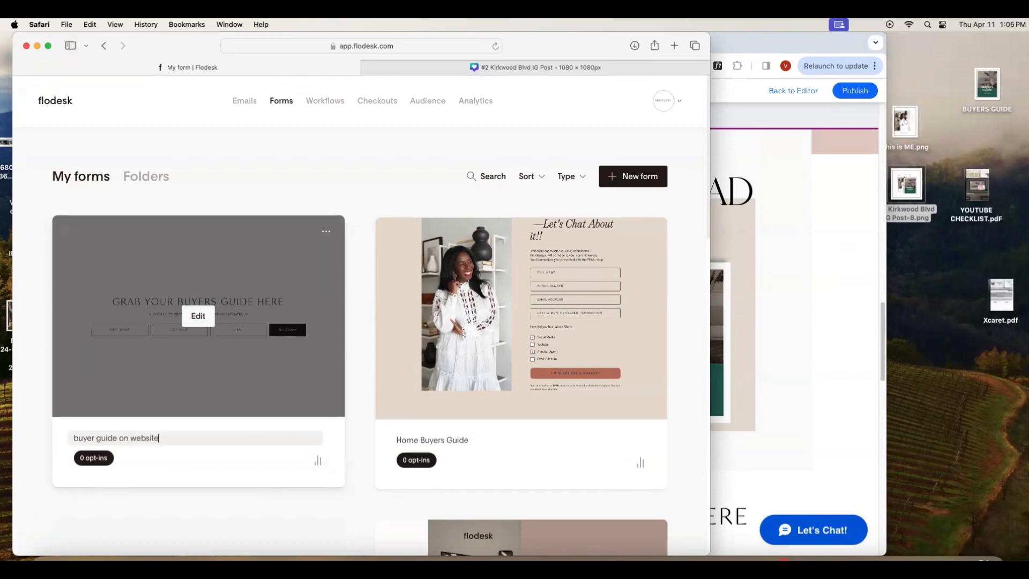
{"action": "left_click", "coordinate": [244, 465]}
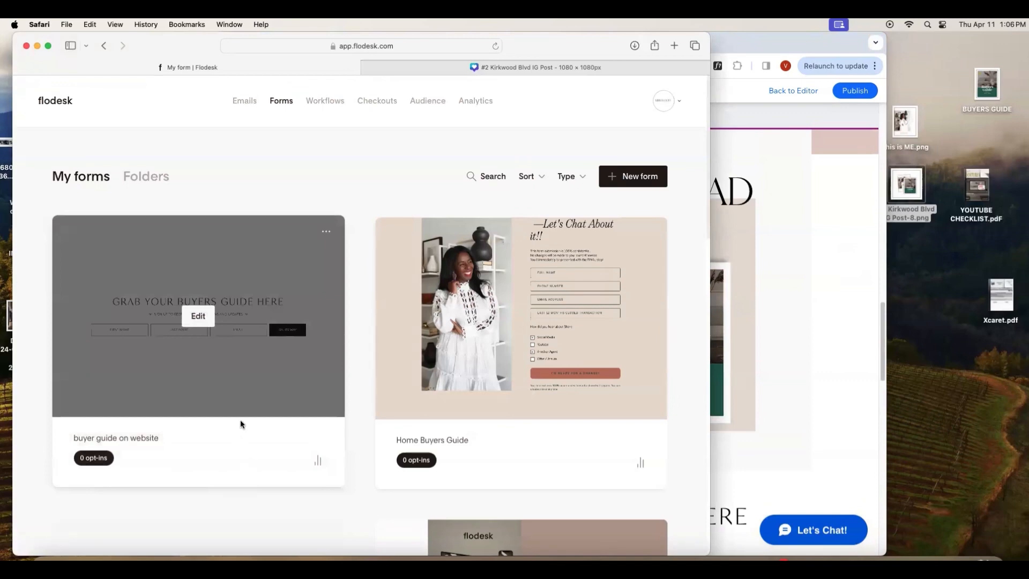
- Look through the other forms in the My forms list and their opt-in counts
{"action": "scroll", "coordinate": [246, 445], "scroll_direction": "down", "scroll_amount": 5}
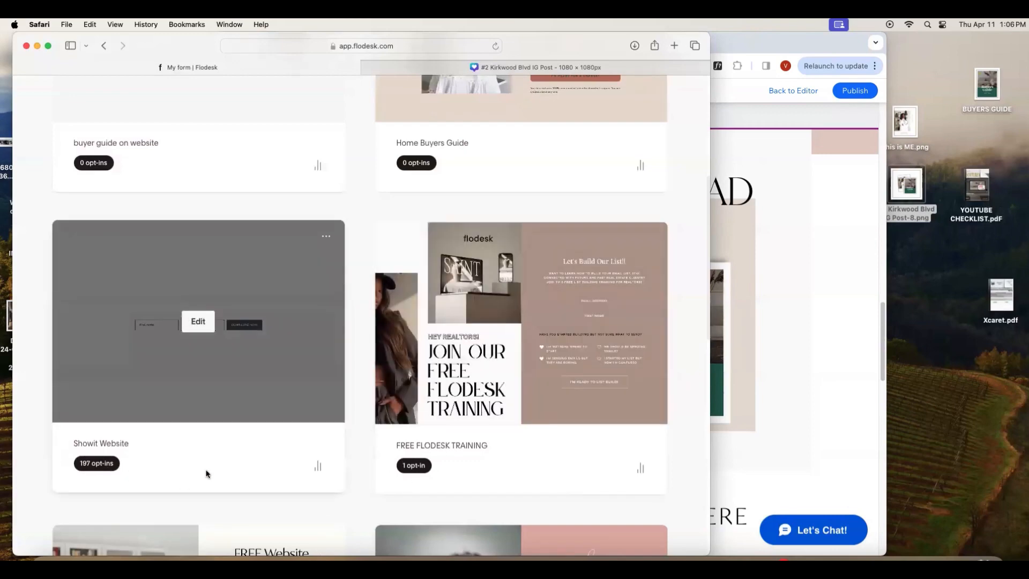
{"action": "scroll", "coordinate": [215, 470], "scroll_direction": "down", "scroll_amount": 6}
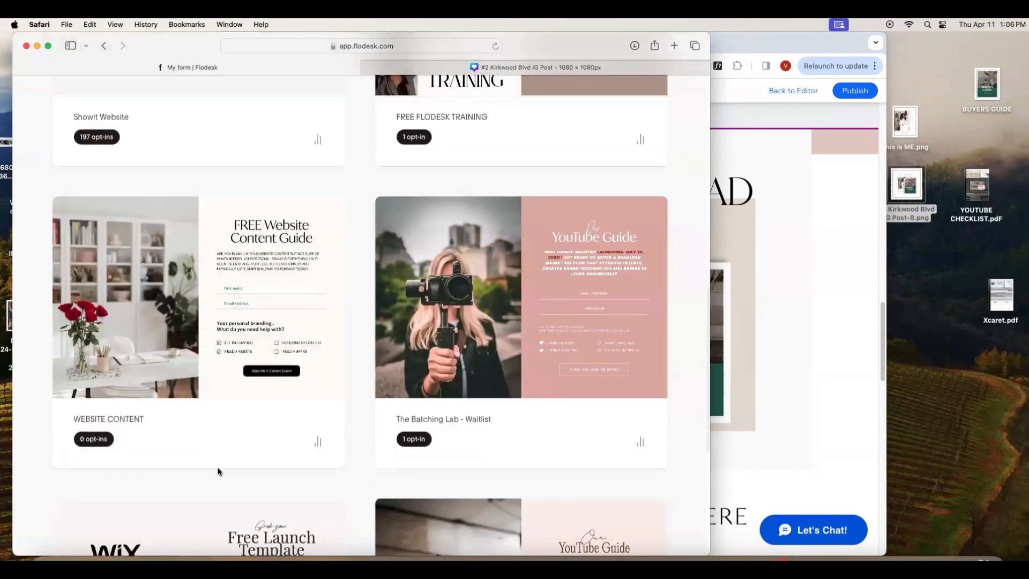
{"action": "scroll", "coordinate": [217, 470], "scroll_direction": "up", "scroll_amount": 8}
{"action": "scroll", "coordinate": [218, 464], "scroll_direction": "up", "scroll_amount": 4}
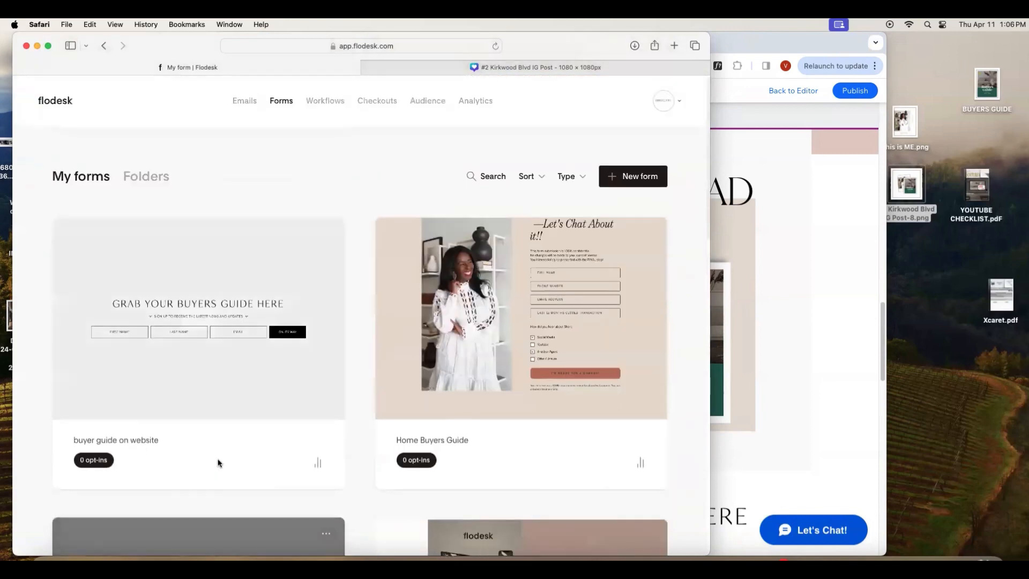
- Switch back to the Wix preview and review the whole landing page with the embedded Buyers Guide form
{"action": "left_click", "coordinate": [750, 328]}
{"action": "scroll", "coordinate": [632, 329], "scroll_direction": "up", "scroll_amount": 1}
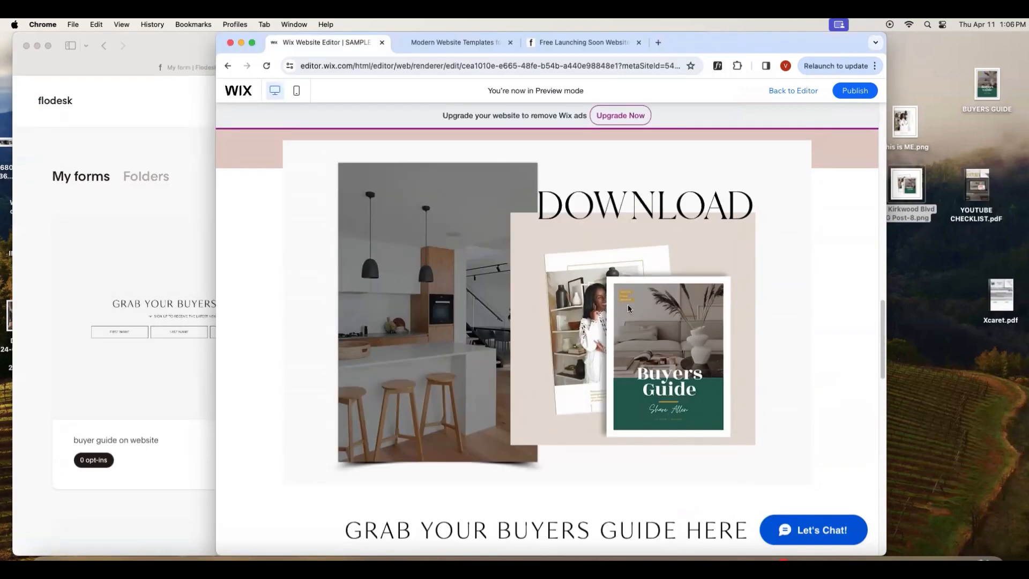
{"action": "scroll", "coordinate": [840, 364], "scroll_direction": "down", "scroll_amount": 1}
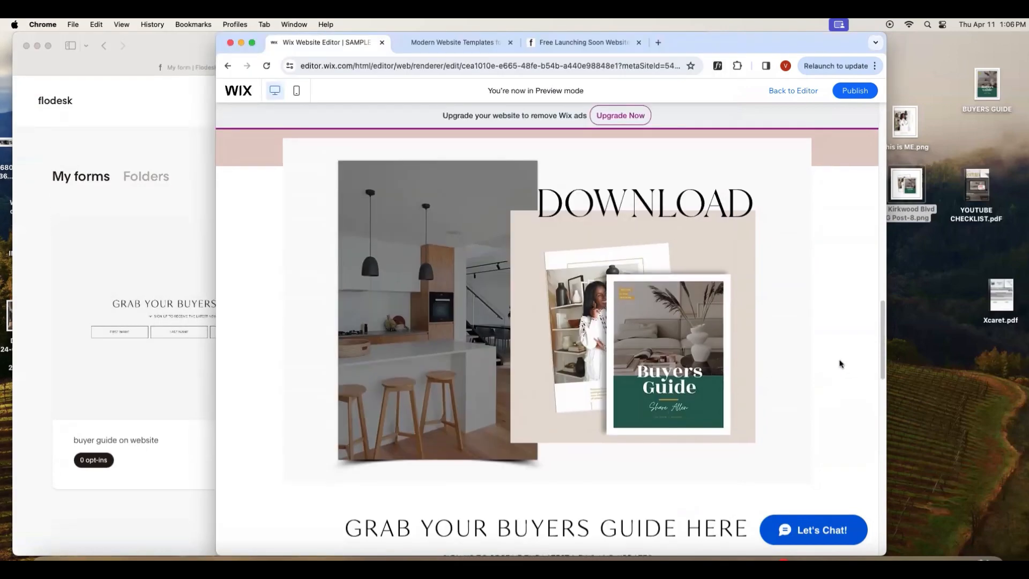
{"action": "scroll", "coordinate": [829, 379], "scroll_direction": "down", "scroll_amount": 5}
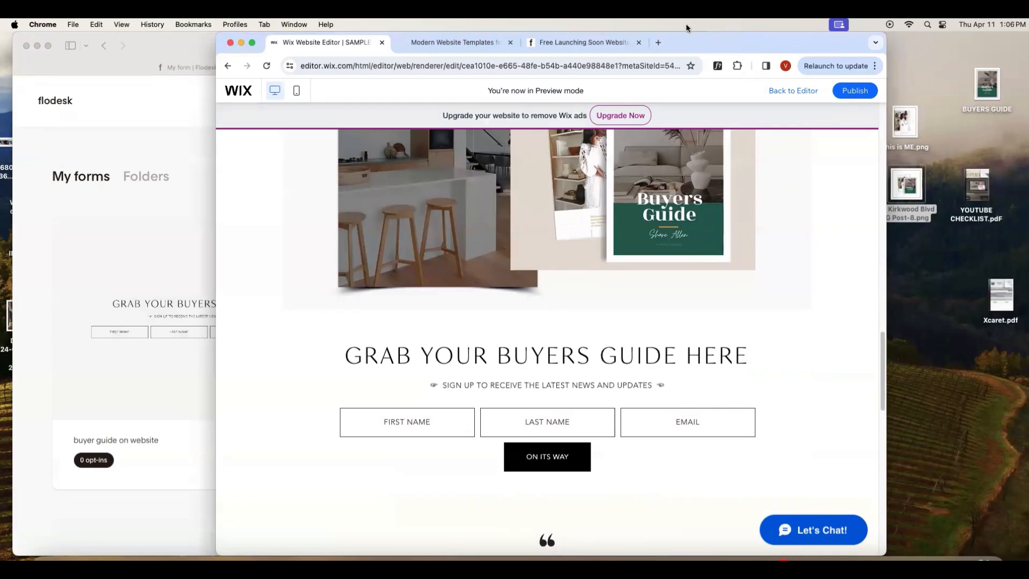
{"action": "scroll", "coordinate": [381, 237], "scroll_direction": "down", "scroll_amount": 4}
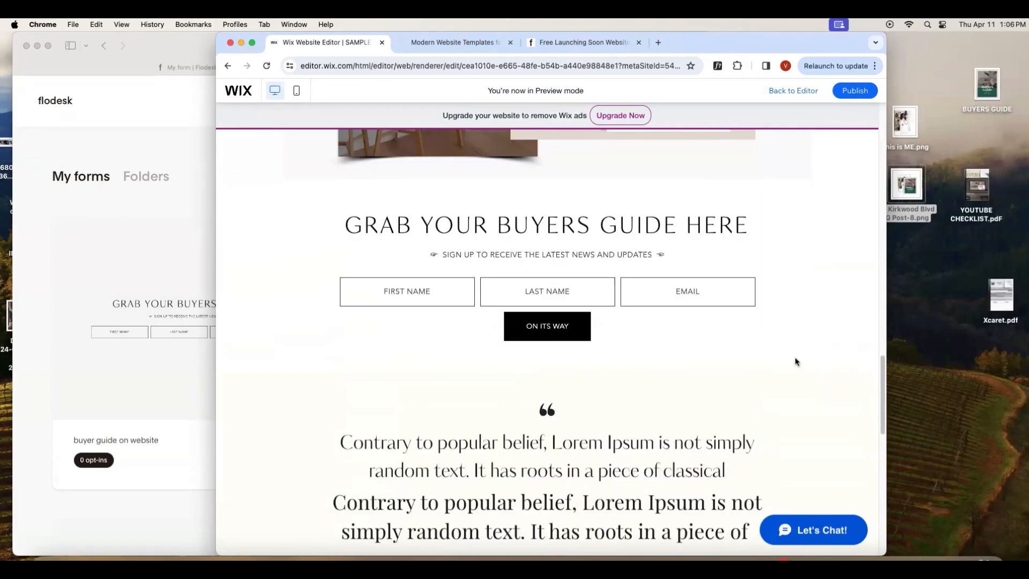
{"action": "scroll", "coordinate": [795, 358], "scroll_direction": "up", "scroll_amount": 5}
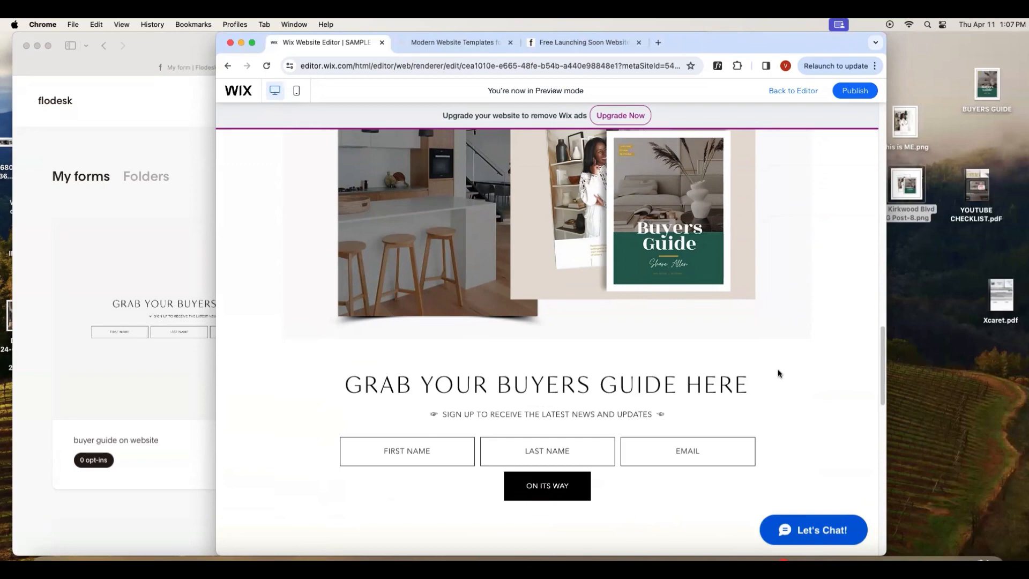
{"action": "scroll", "coordinate": [779, 374], "scroll_direction": "up", "scroll_amount": 15}
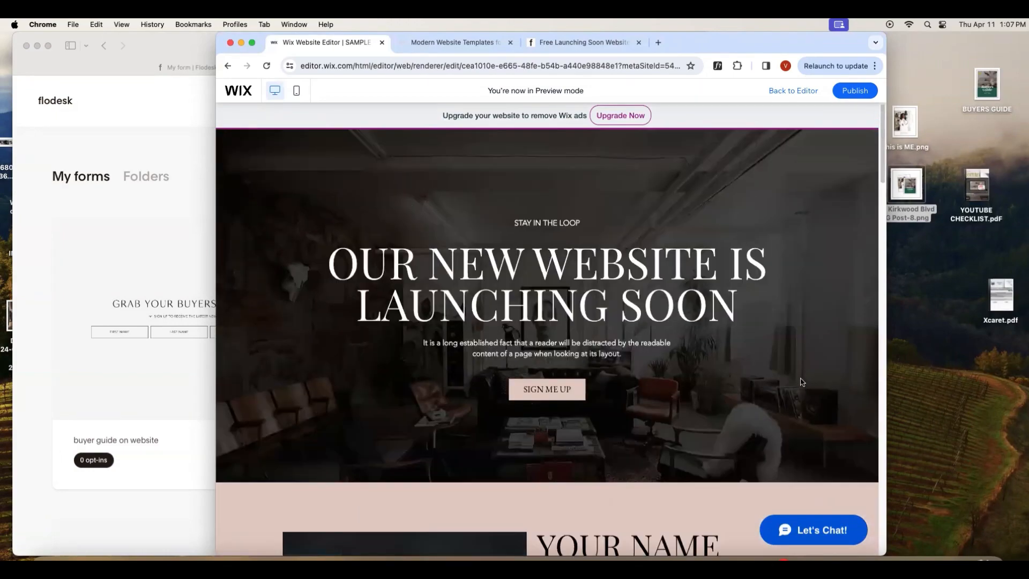
{"action": "scroll", "coordinate": [802, 382], "scroll_direction": "down", "scroll_amount": 18}
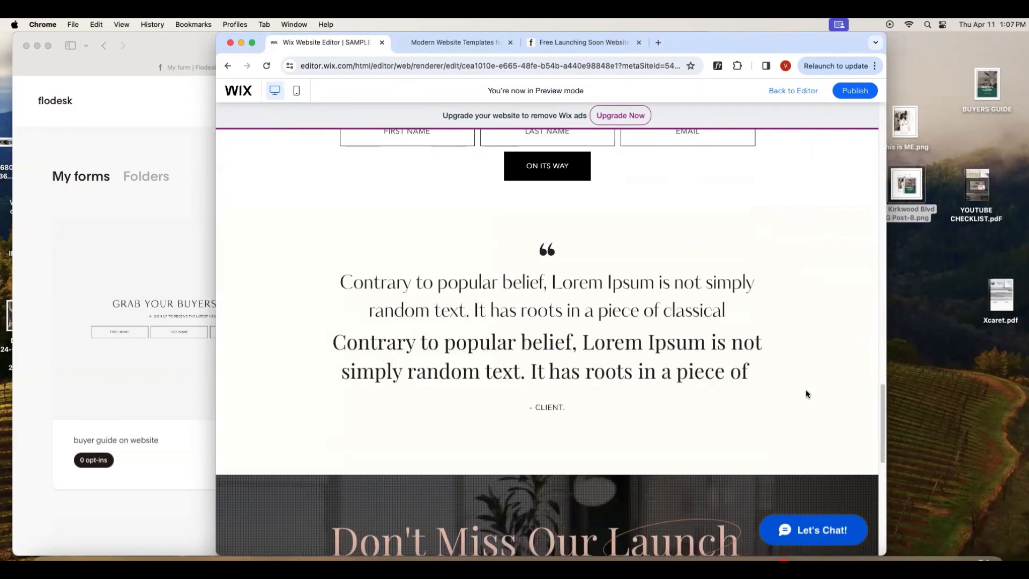
{"action": "scroll", "coordinate": [805, 391], "scroll_direction": "down", "scroll_amount": 2}
{"action": "scroll", "coordinate": [791, 398], "scroll_direction": "up", "scroll_amount": 6}
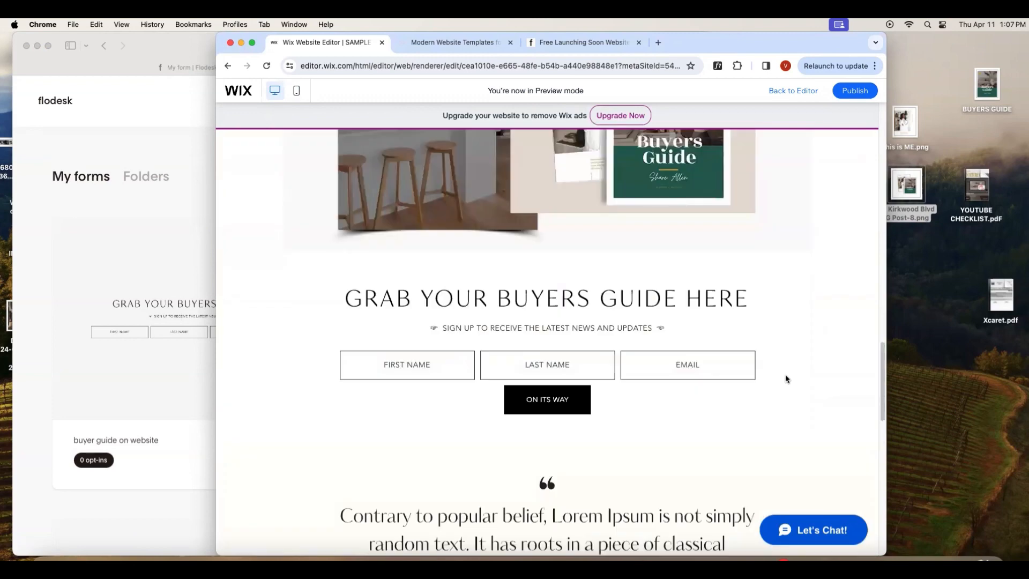